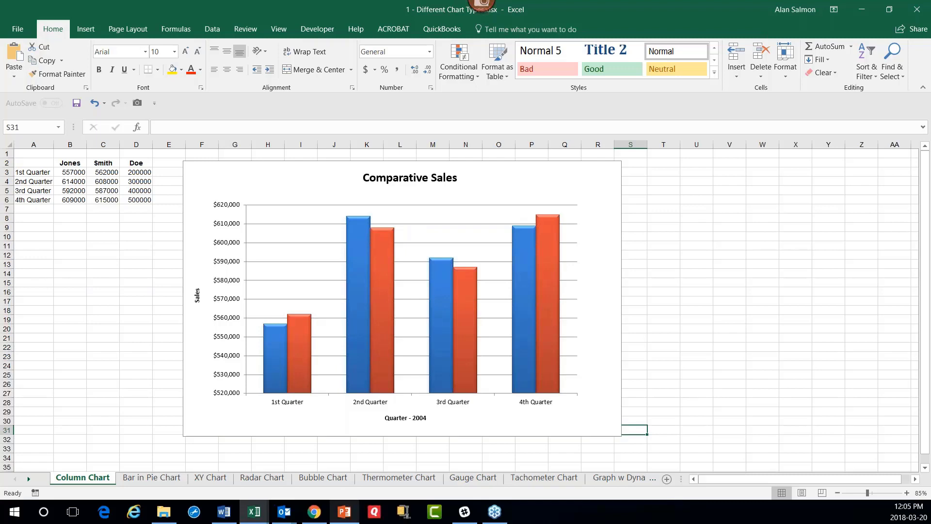
Step: Look through the Bar in Pie, XY, Radar and Bubble Chart sheets, checking the August A/C Service point on the radar chart
click(142, 477)
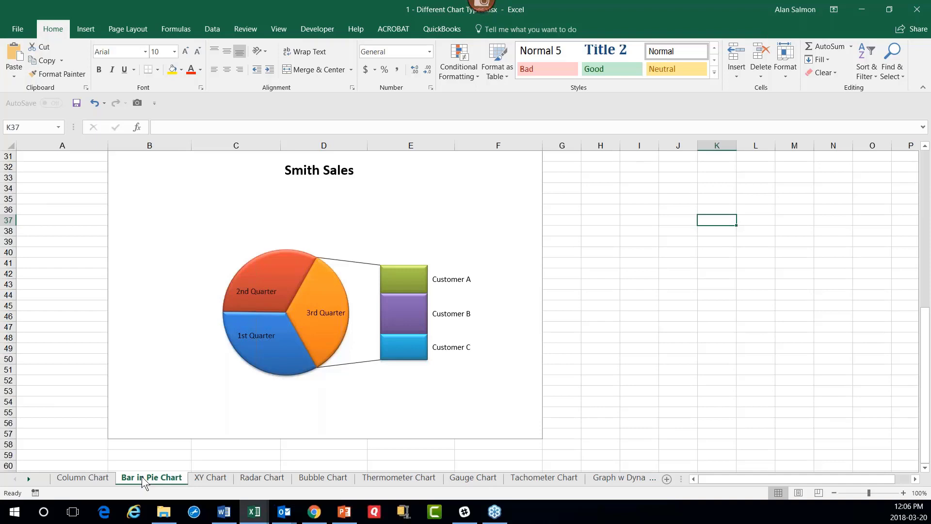
click(217, 478)
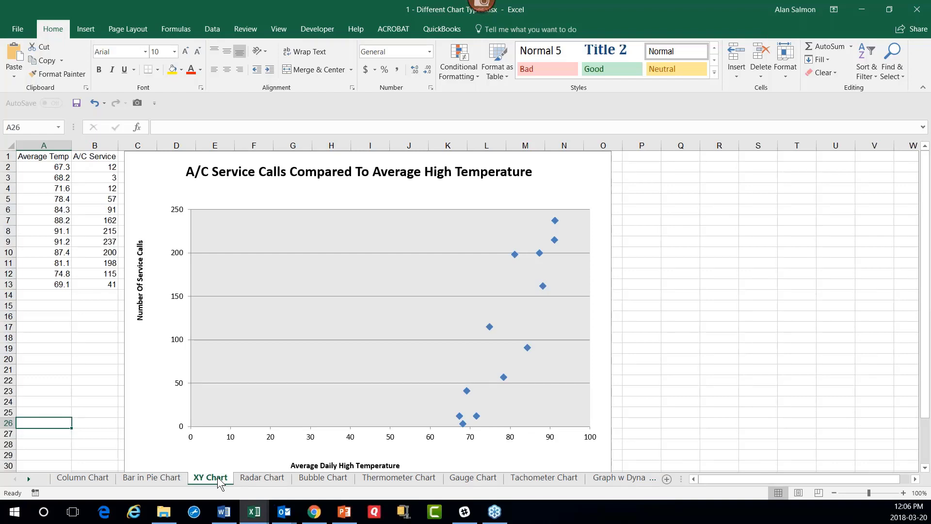
click(257, 476)
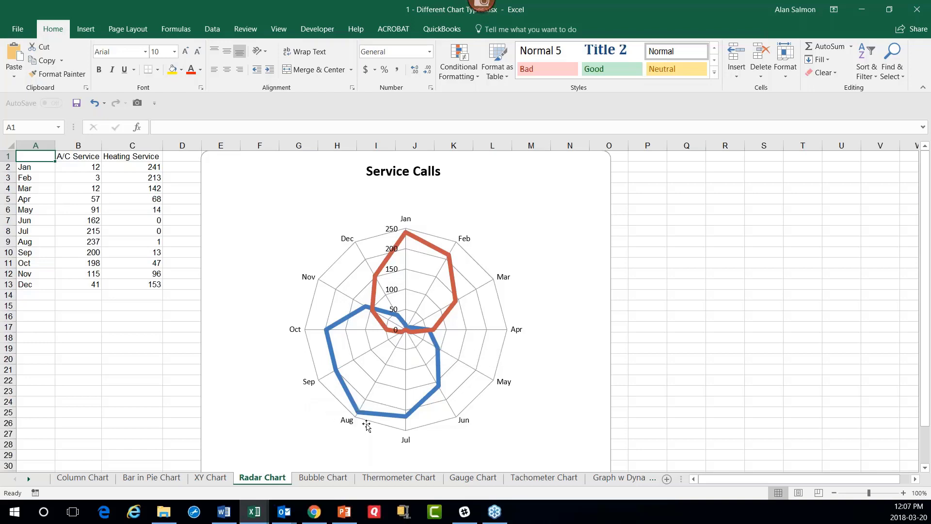
mouse_move(357, 413)
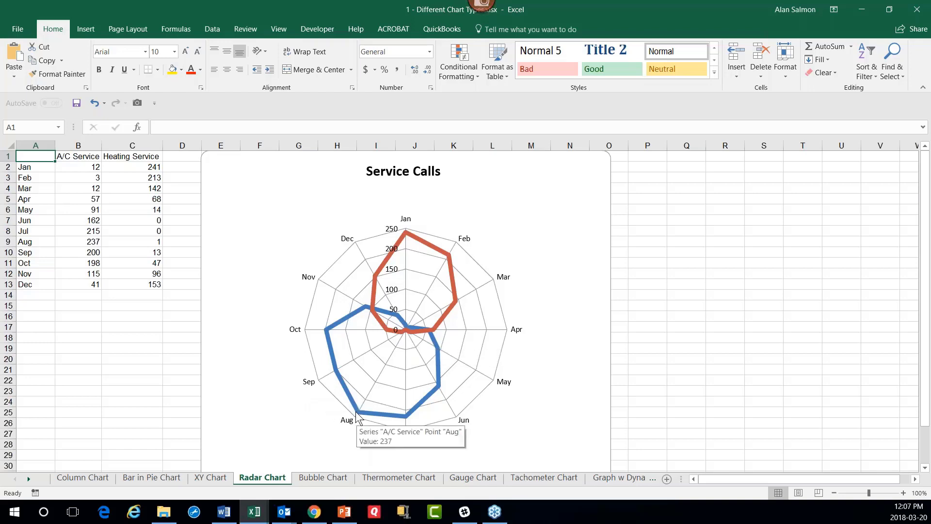
click(318, 476)
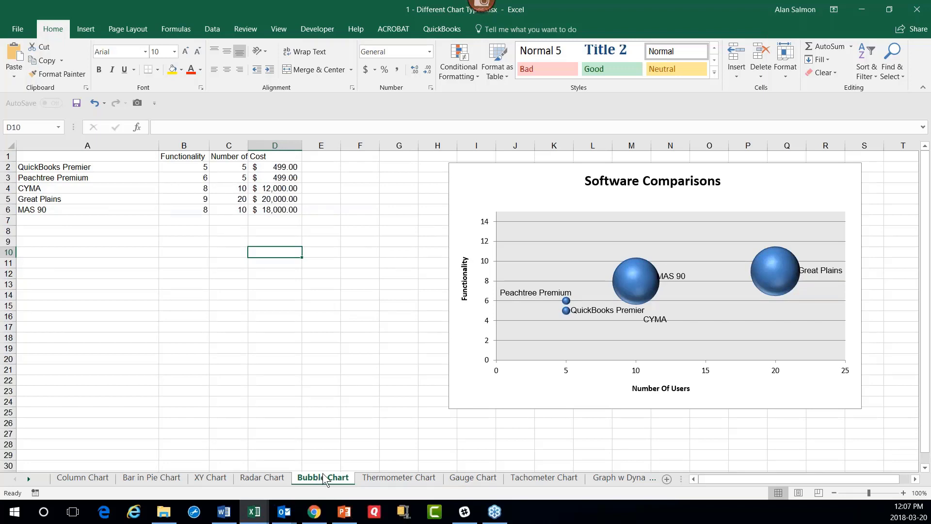
Step: Set the Percentage Of Goal to 75% on the Thermometer Chart sheet
click(397, 476)
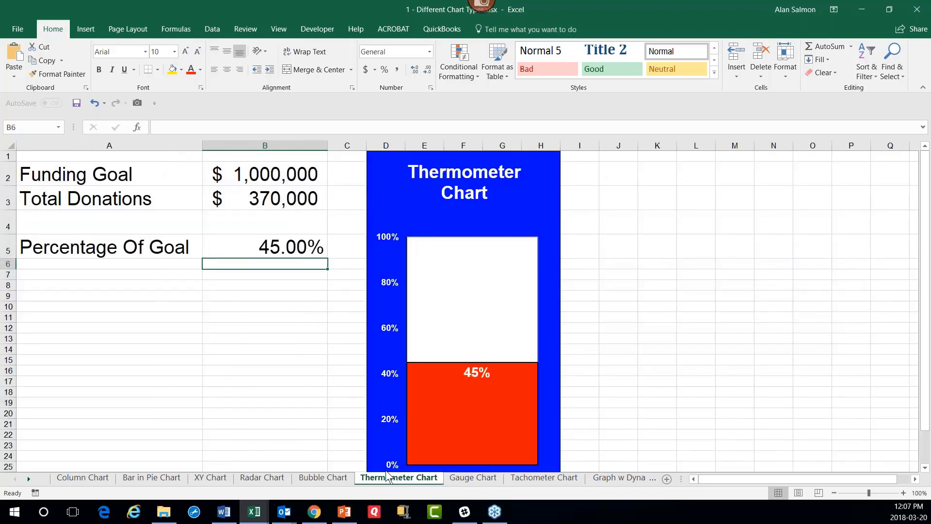
click(278, 255)
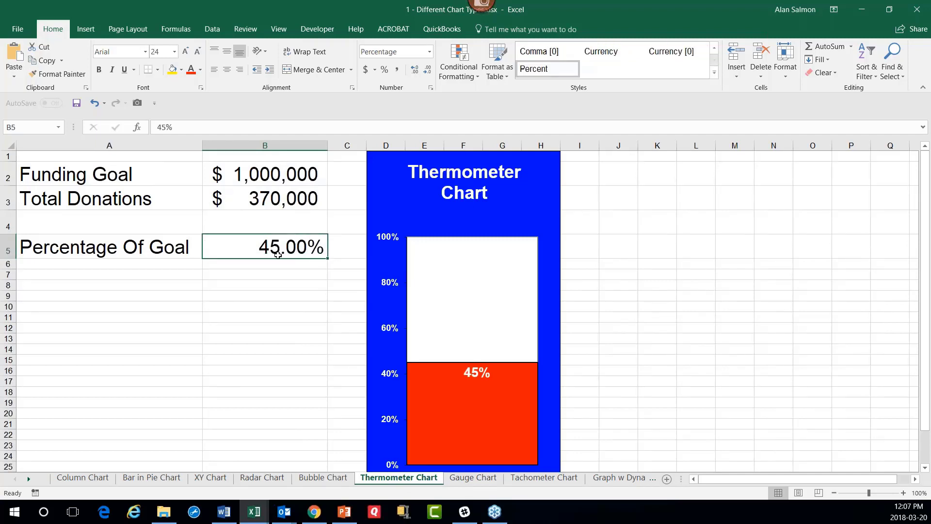
text(75)
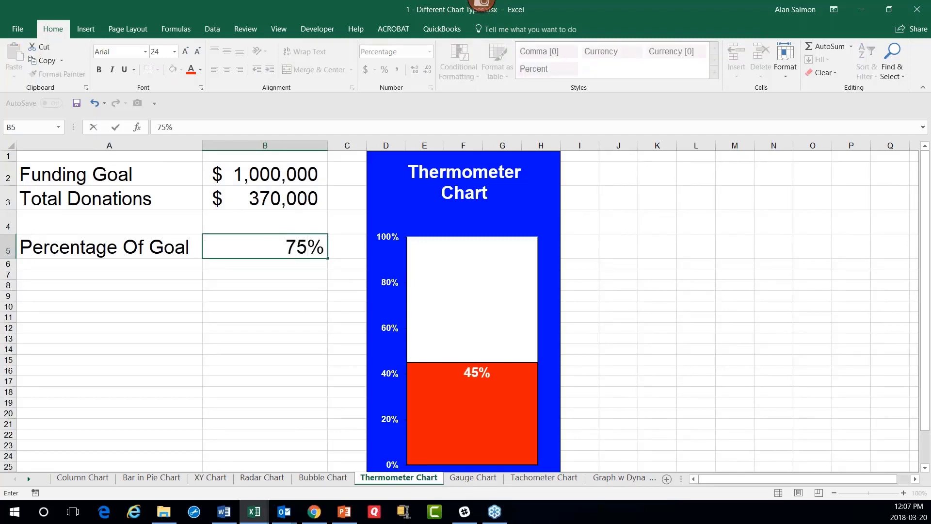
key(Return)
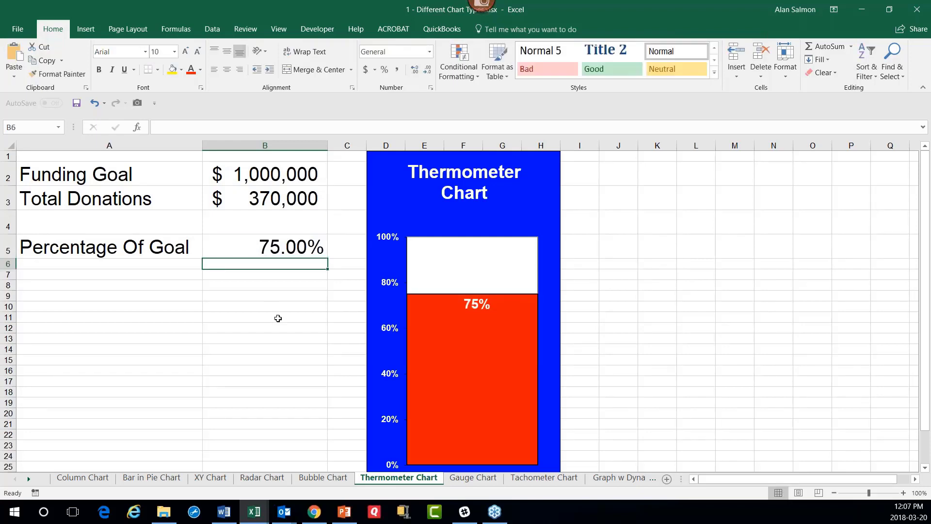
Step: View the Gauge Chart sheet and set the Desired Plot value to 60% on the Tachometer Chart sheet
click(479, 477)
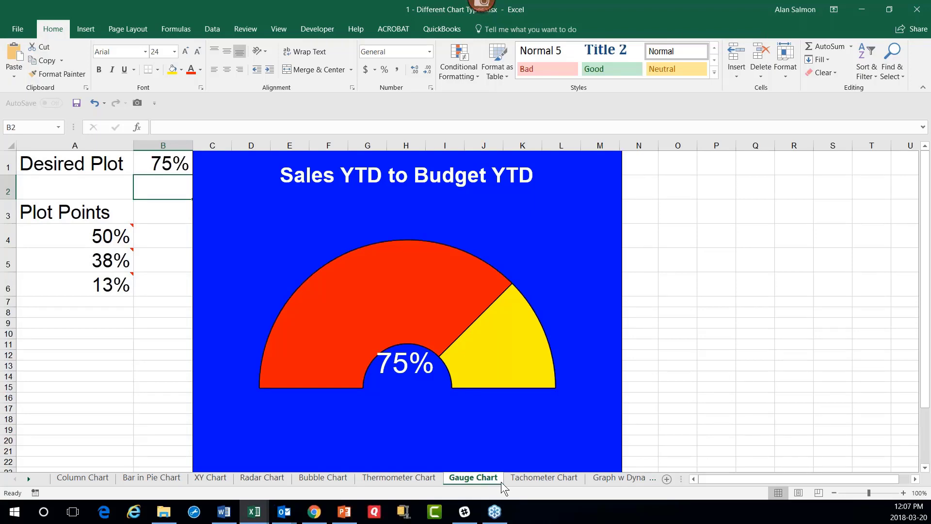
click(543, 477)
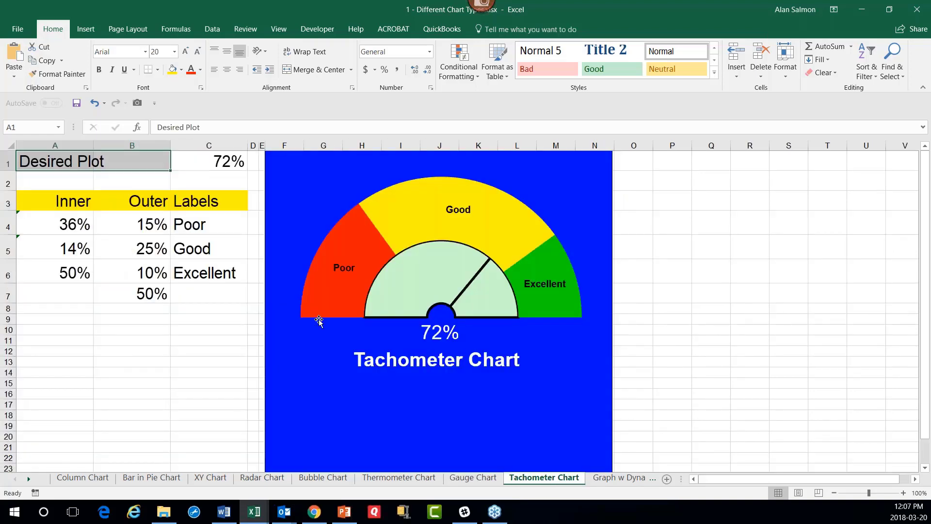
click(218, 169)
text(60)
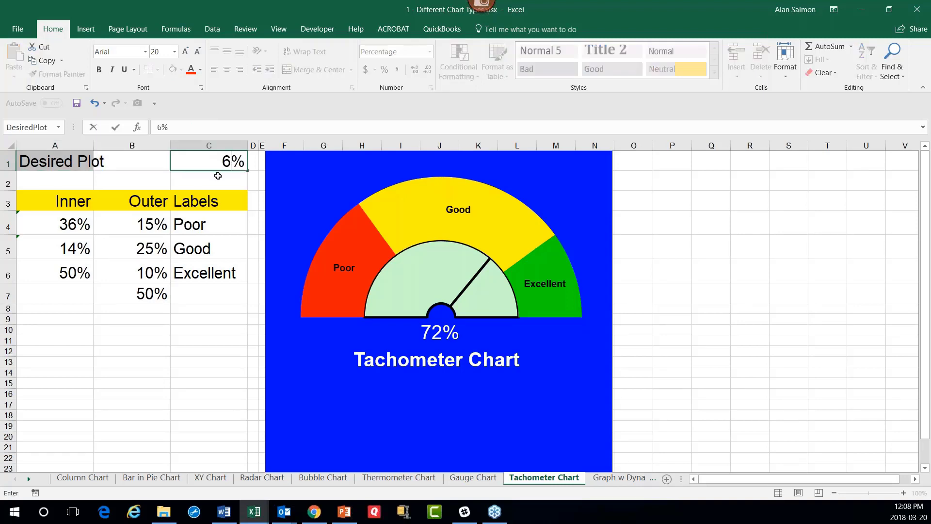
key(Return)
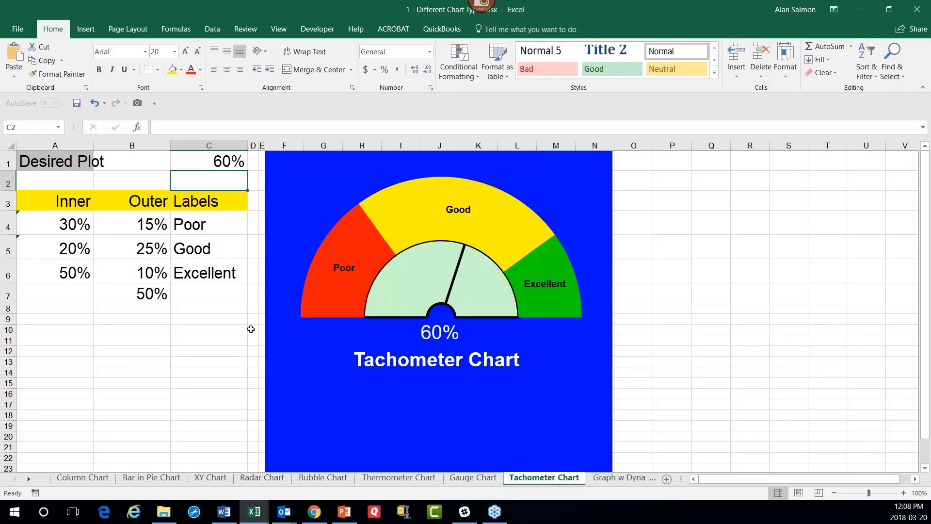
Step: Delete rows 11 to 13, the entries for 2007-05-10 through 2007-05-12, on the Graph w Dynamic Range Names sheet
click(620, 478)
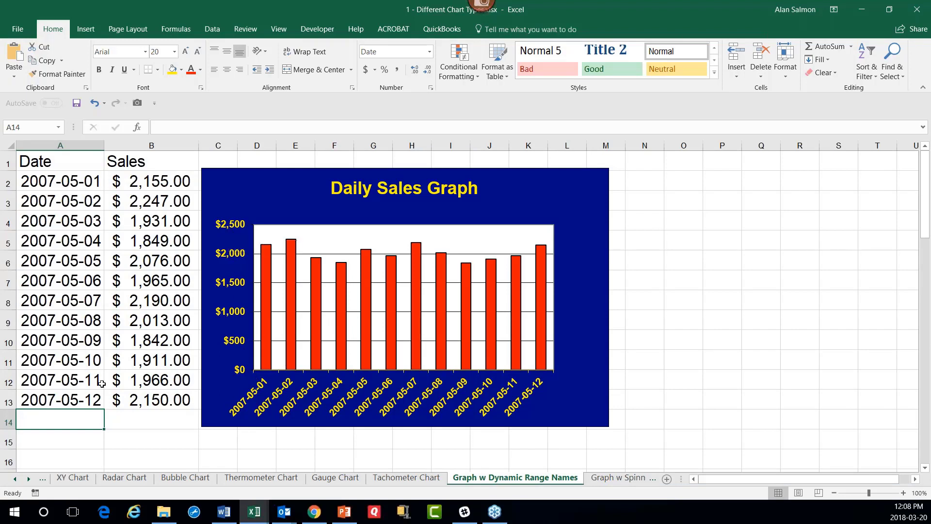
drag(8, 362, 9, 398)
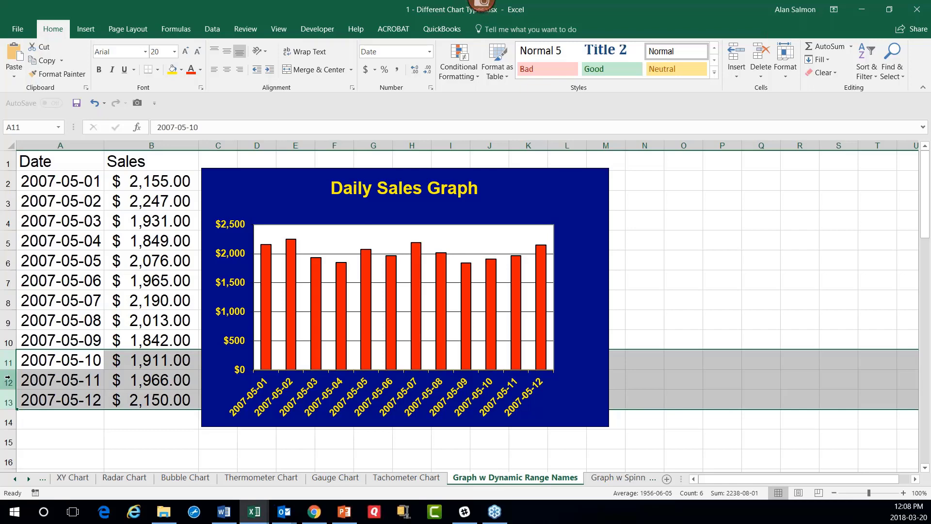
right_click(8, 378)
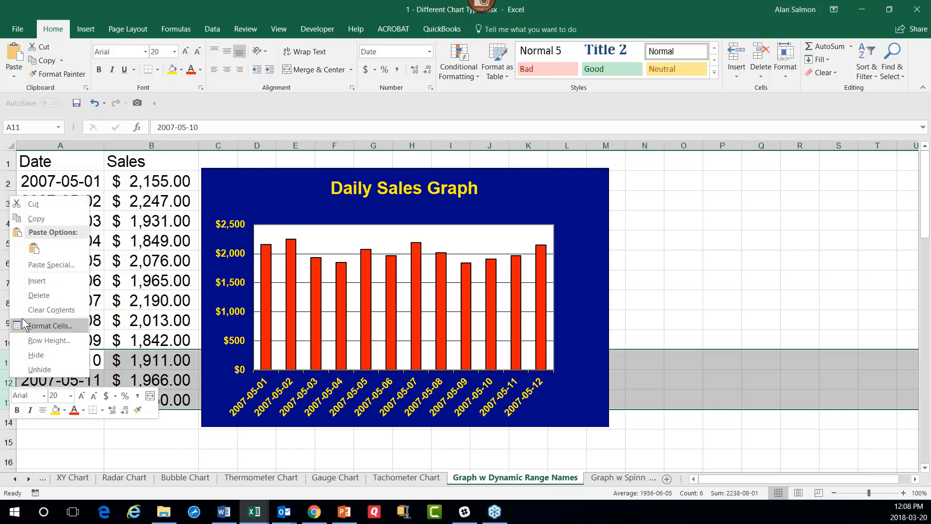
click(30, 301)
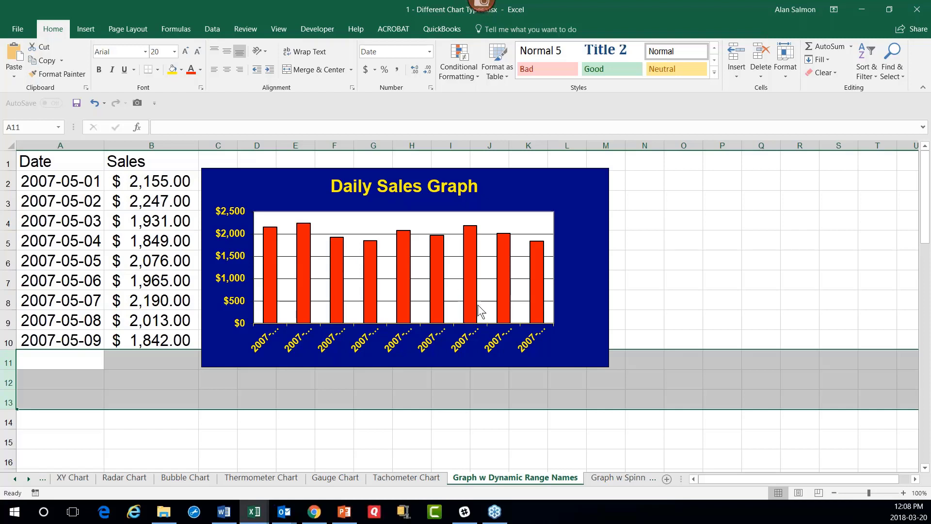
mouse_move(476, 305)
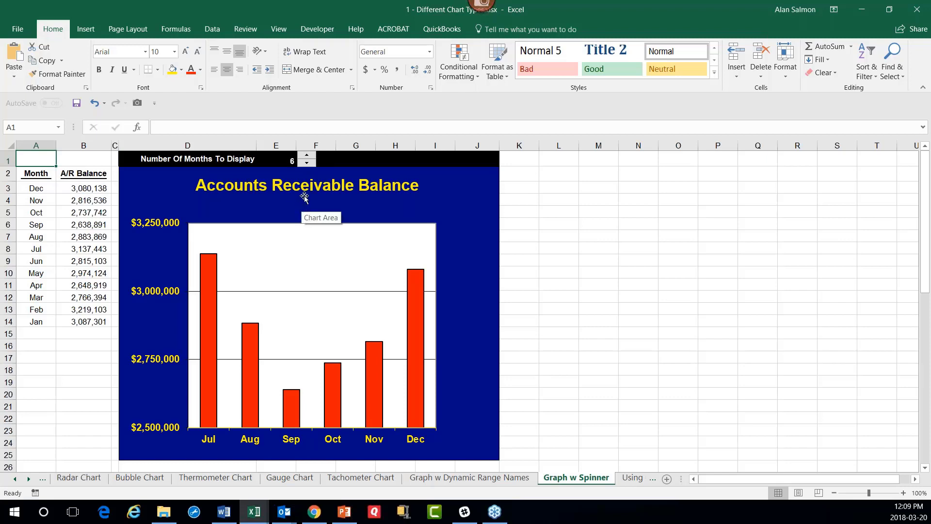
Step: Raise the Number Of Months To Display to 12 for the Accounts Receivable Balance chart on the Graph w Spinner sheet
click(306, 157)
click(307, 156)
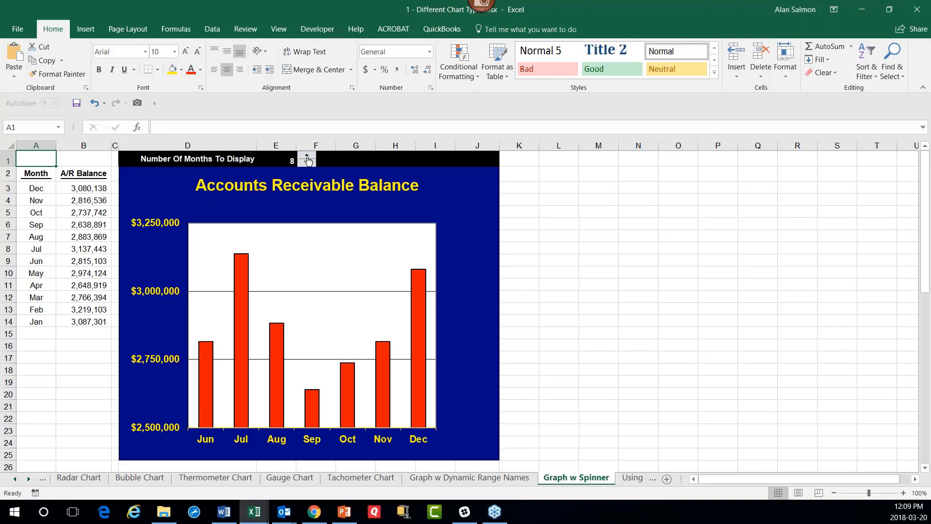
click(307, 156)
click(307, 156)
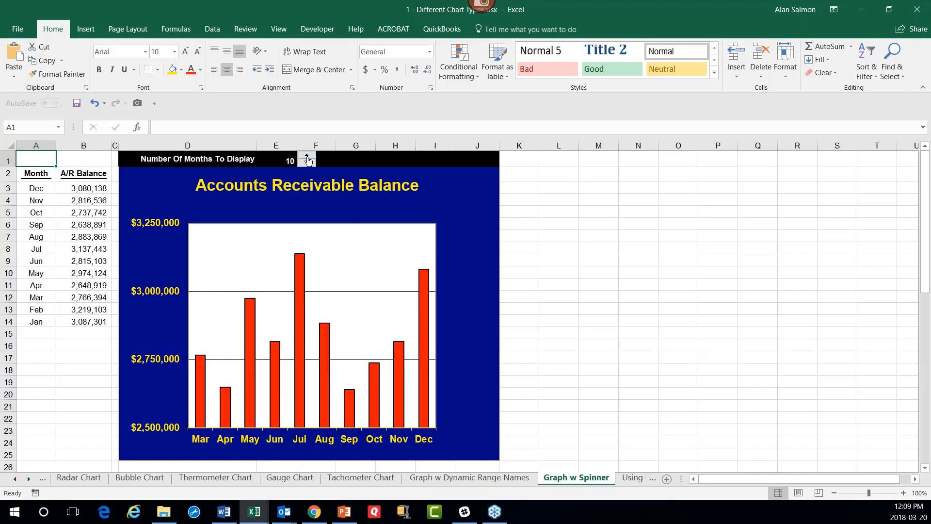
click(307, 156)
click(307, 156)
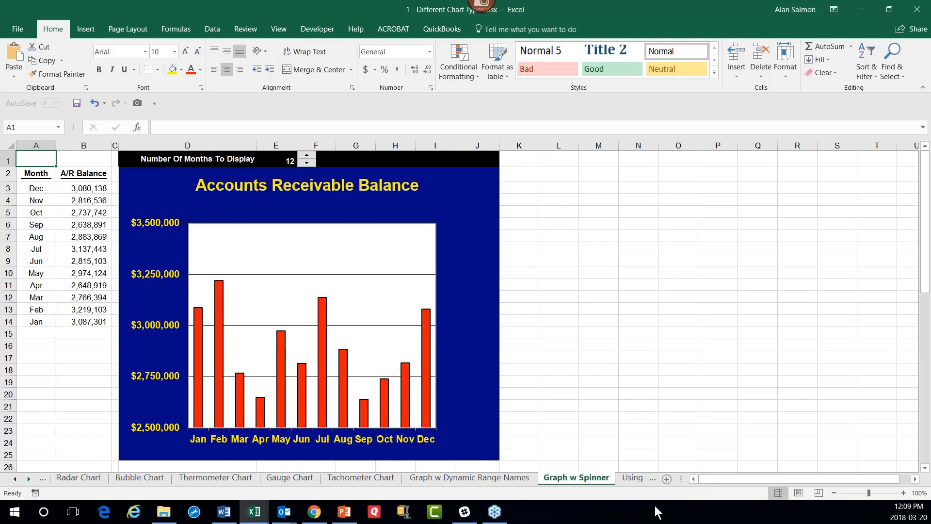
Step: Hide the Cash and Inventory series on the Using Checkboxes sheet's line chart, keeping only Accounts Receivable
click(633, 478)
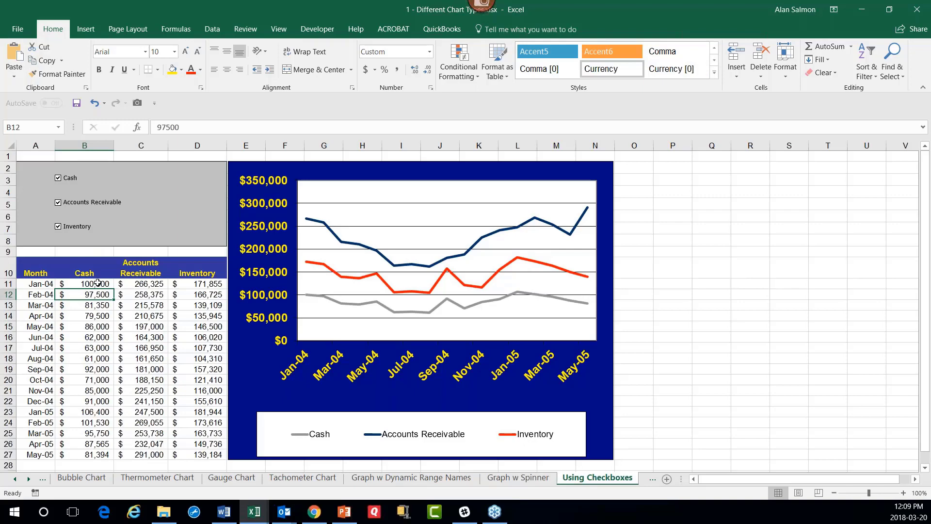
click(58, 178)
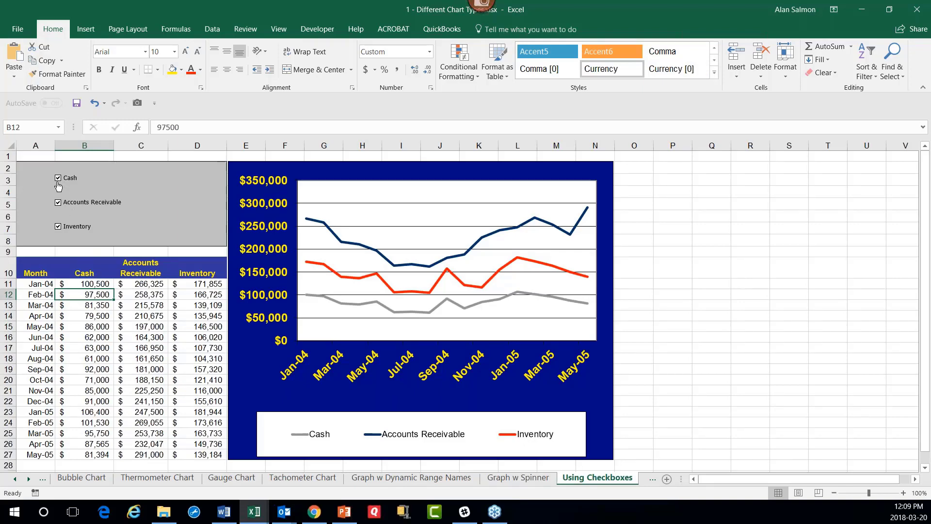
click(59, 232)
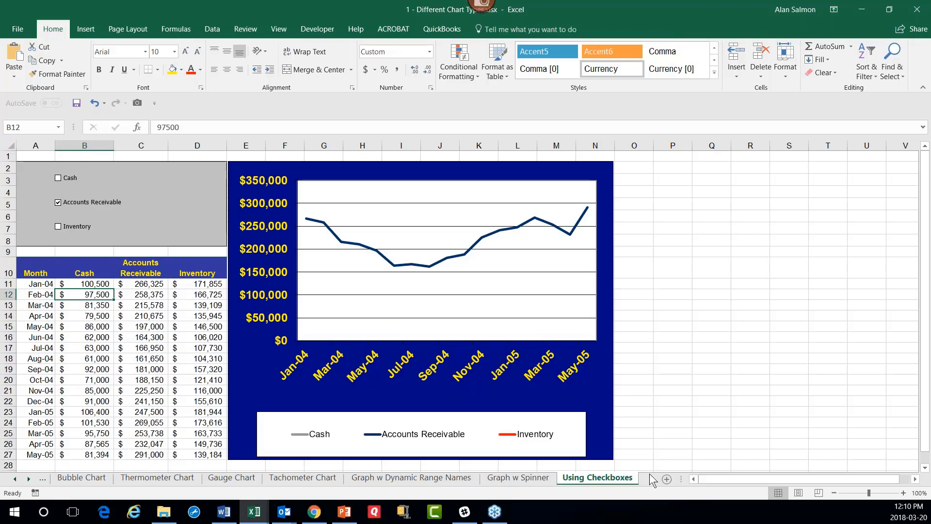
Step: Review the Combo on 2 Axes COMPLETE, Waterfall Chart and Funnel Chart sheets, inspecting the waterfall's Revenue and Labor columns
click(652, 480)
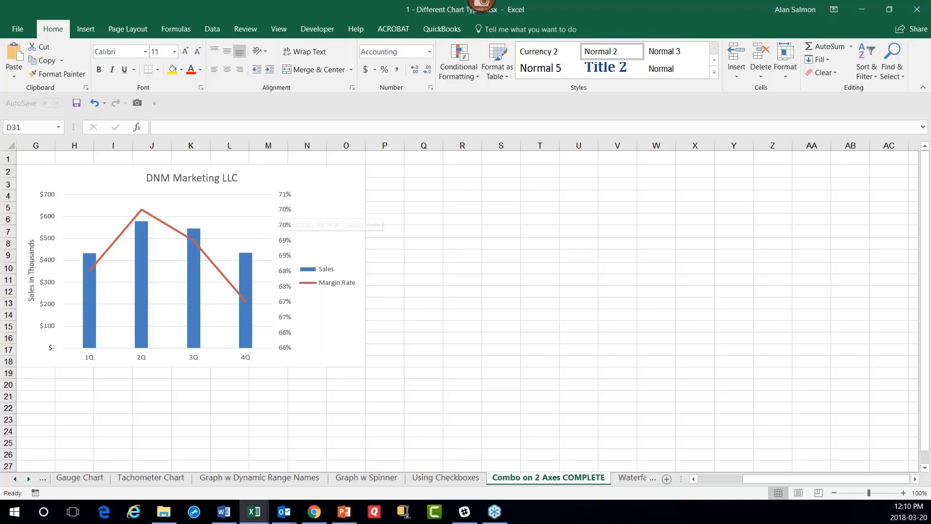
mouse_move(178, 234)
click(630, 478)
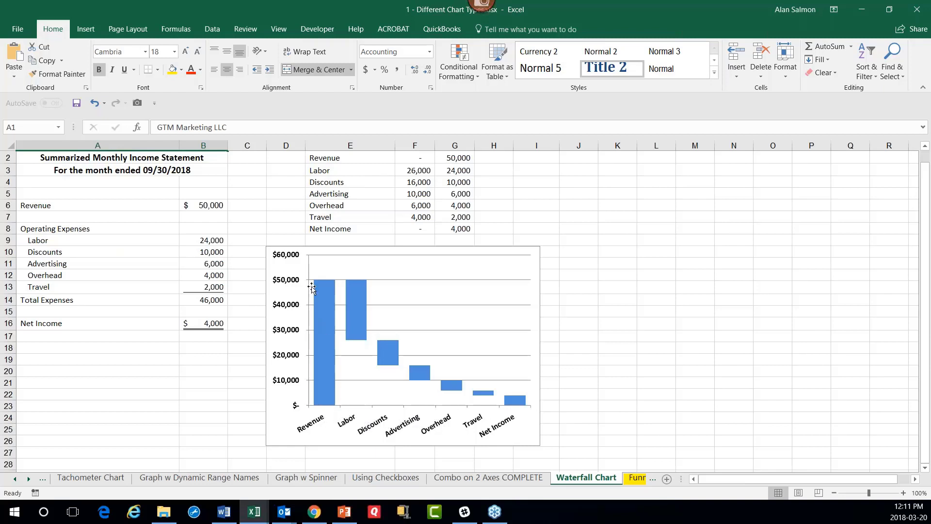
mouse_move(321, 282)
mouse_move(362, 319)
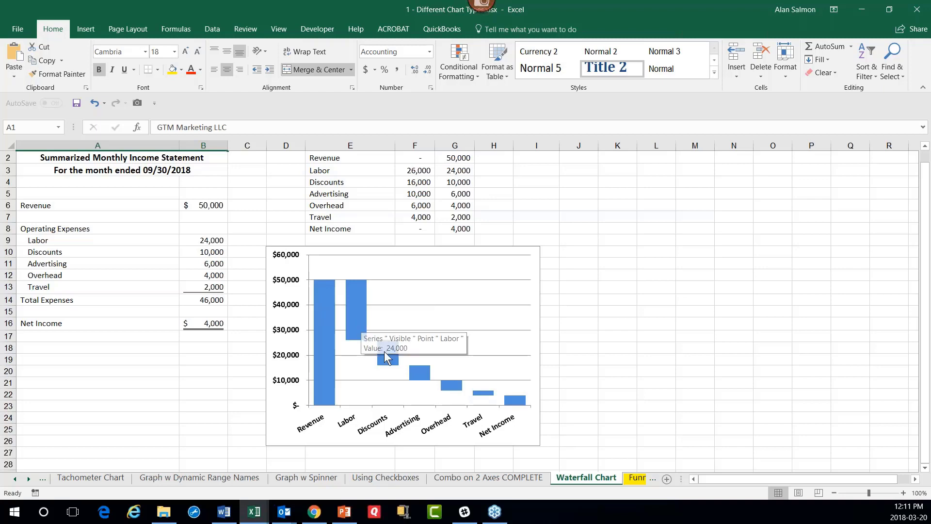
click(643, 479)
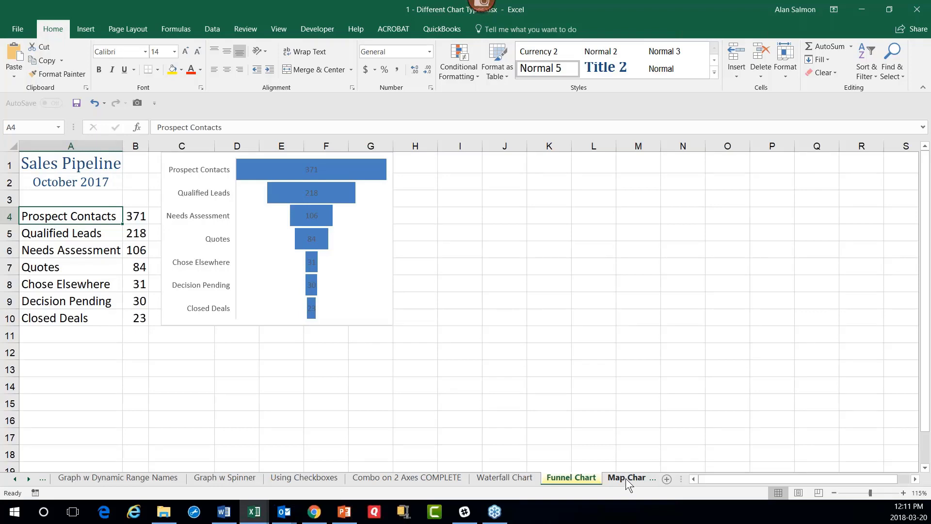
Step: Examine the Sales by State map's state values and colour legend on the Map Chart sheet, and view the PivotChart sheet
click(625, 478)
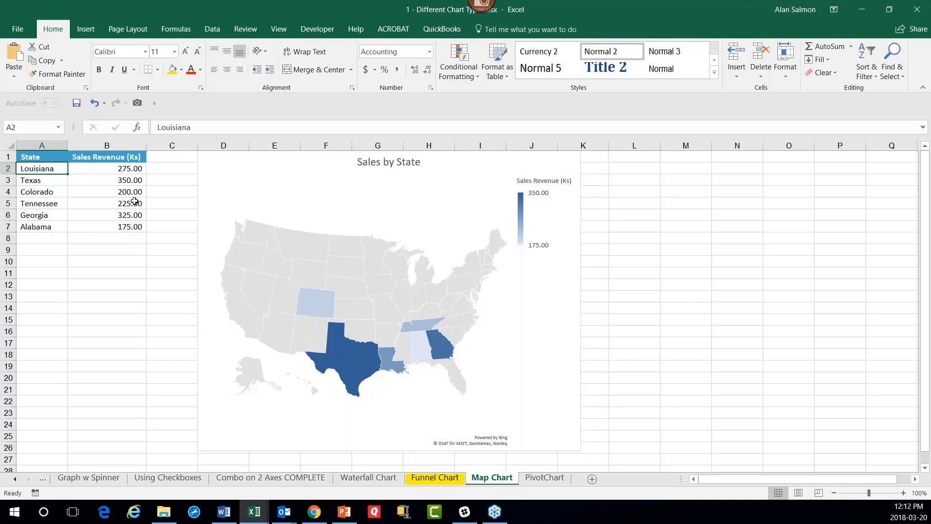
mouse_move(230, 286)
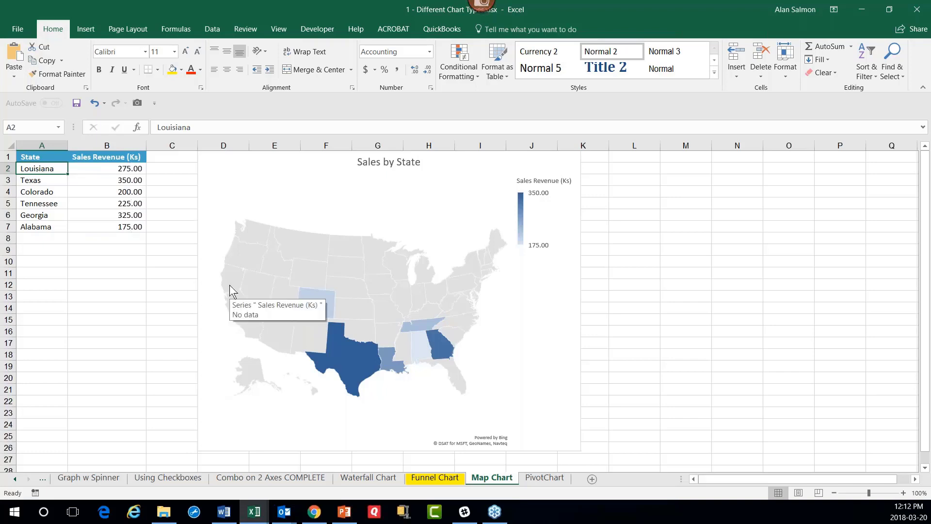
mouse_move(276, 320)
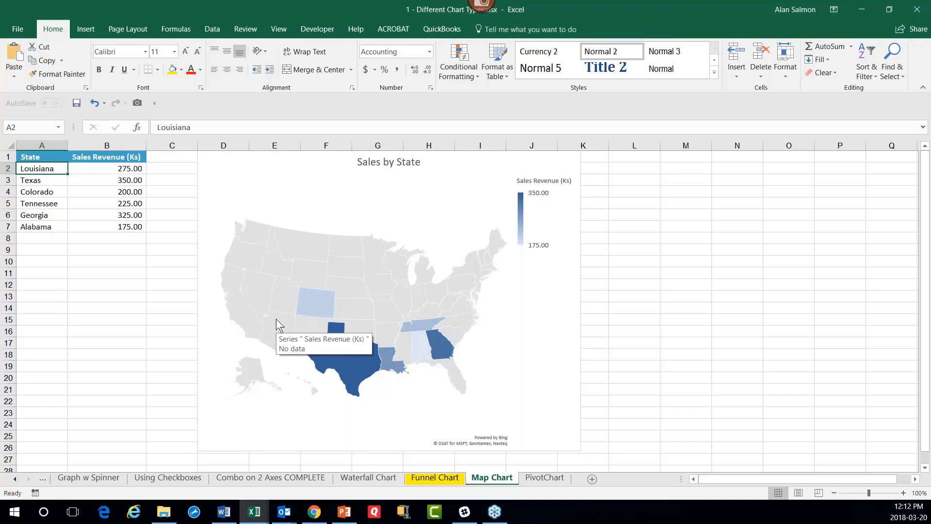
mouse_move(316, 303)
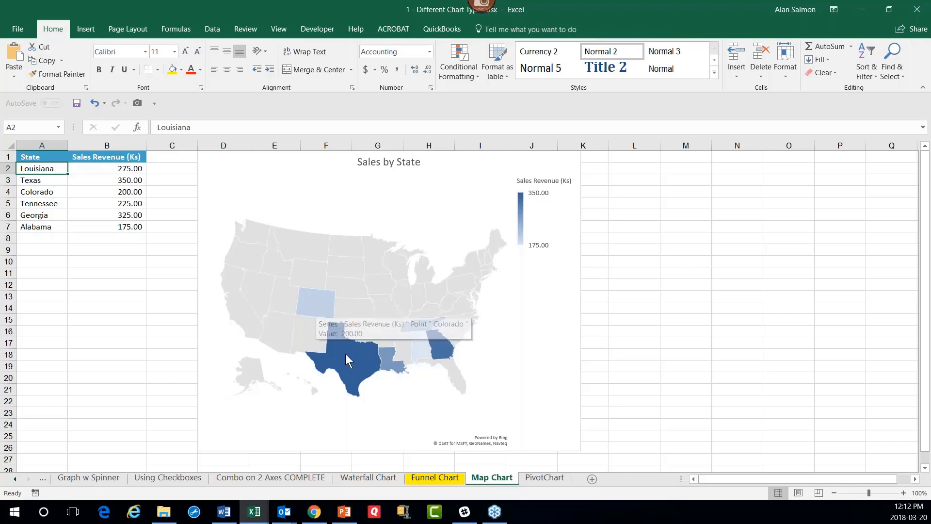
mouse_move(347, 356)
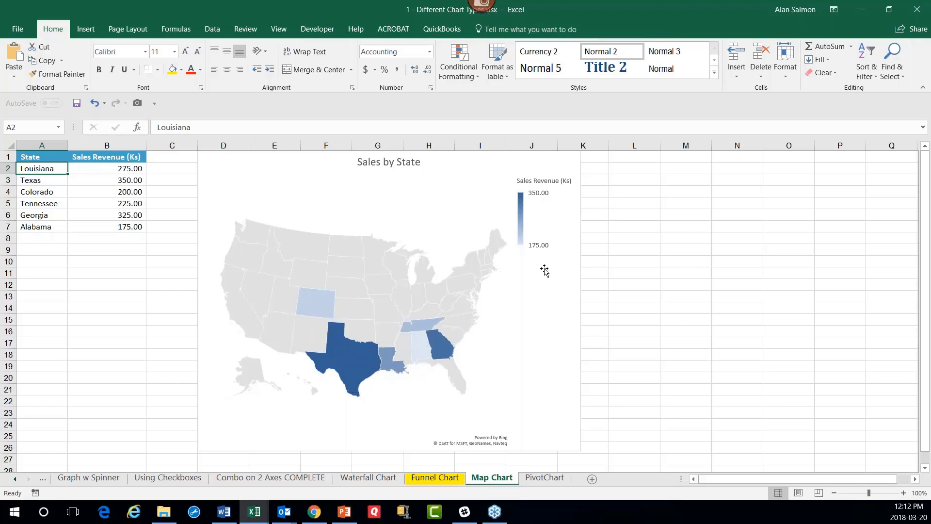
mouse_move(523, 245)
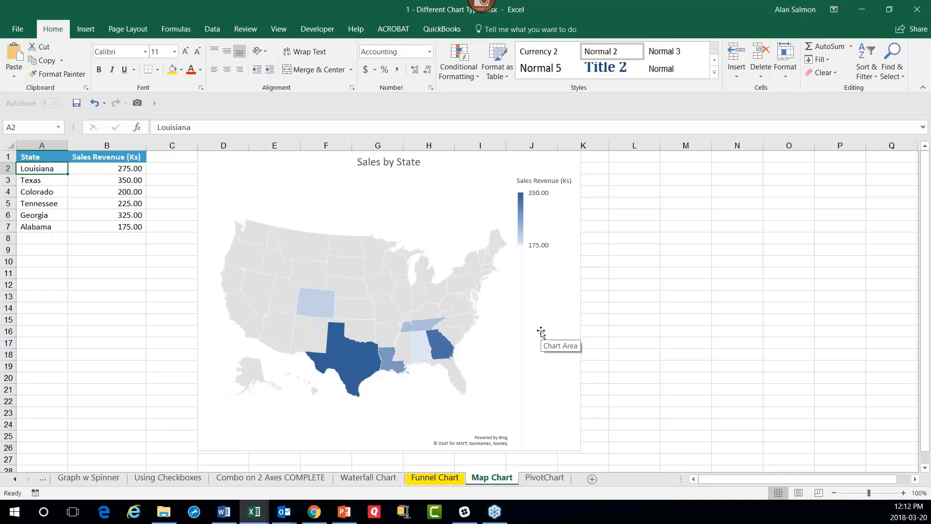
click(544, 477)
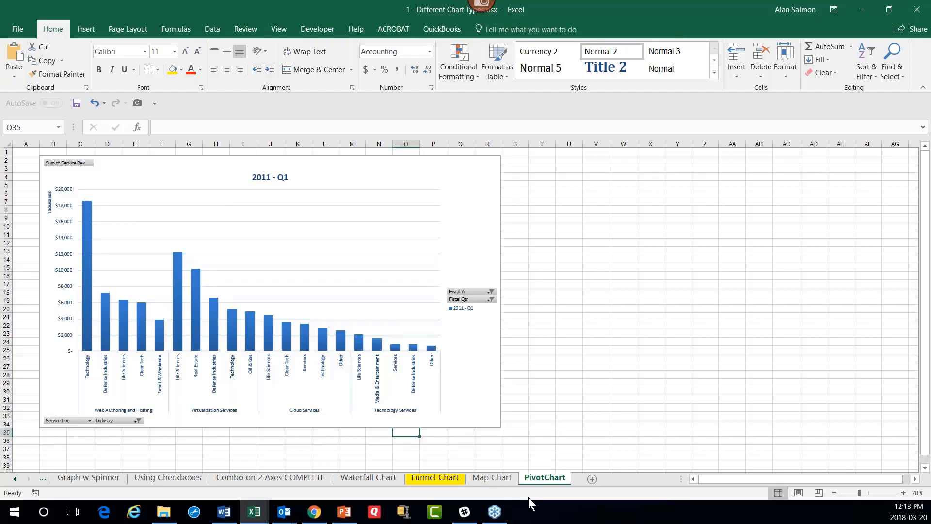
Step: Filter the PivotChart's Fiscal Yr field to show only 2012
right_click(489, 290)
key(Escape)
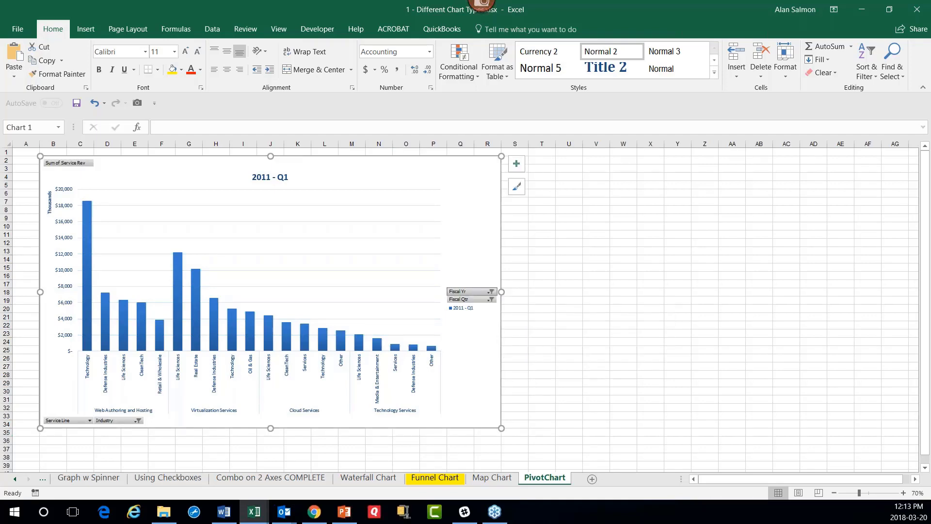
click(491, 291)
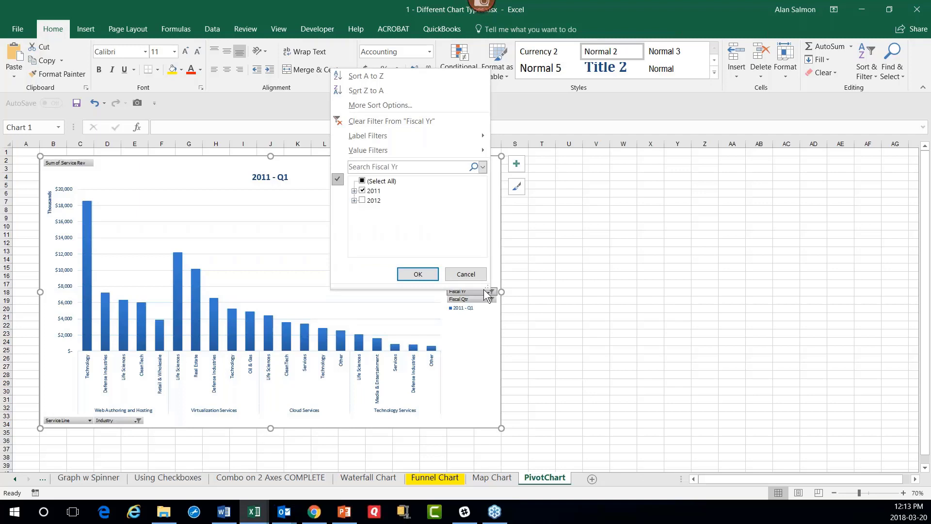
click(362, 190)
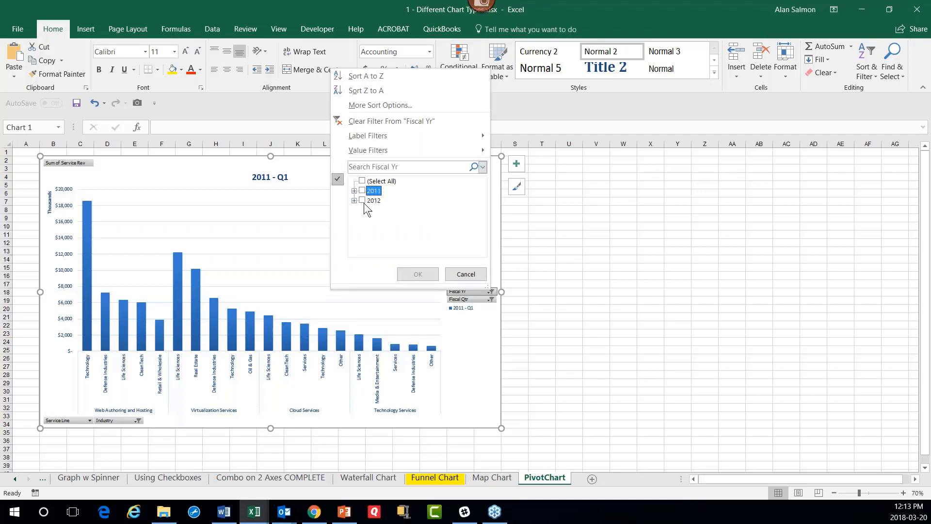
click(363, 200)
click(425, 274)
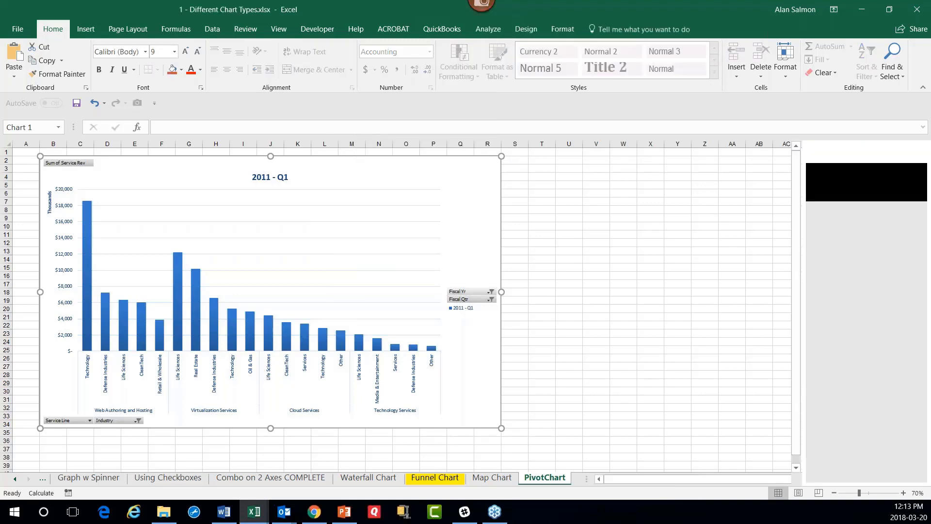
Step: Filter the PivotChart's Fiscal Qtr field to show only Q4
click(481, 299)
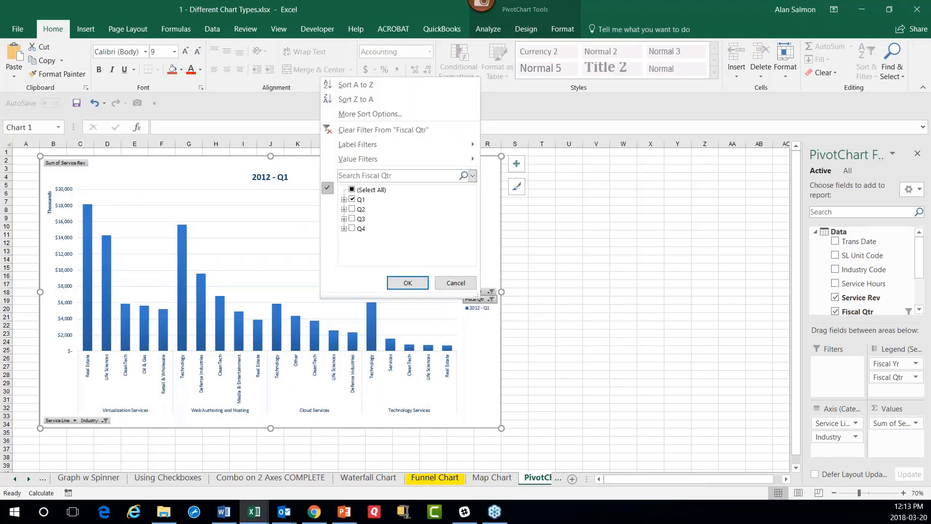
click(352, 199)
click(354, 229)
click(414, 281)
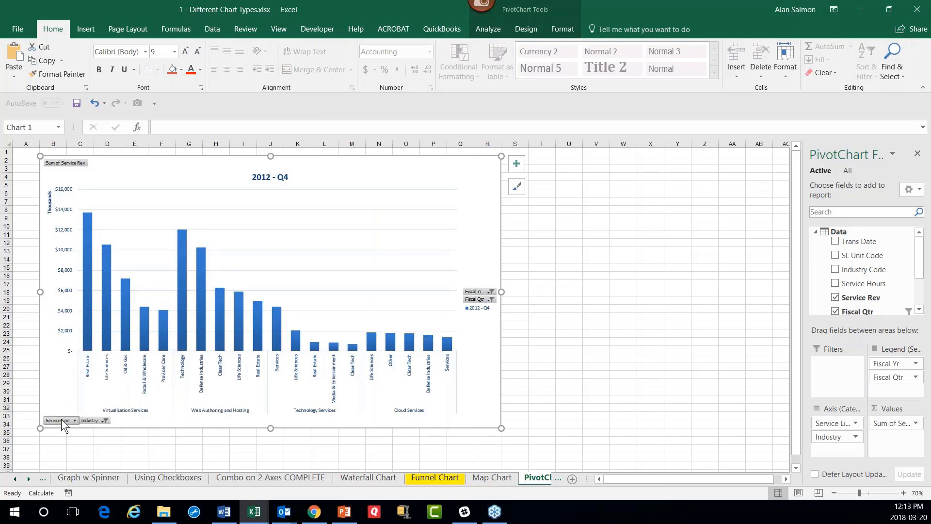
Step: Exclude Technology Services and Web Authoring and Hosting from the PivotChart's Service Line filter
click(61, 419)
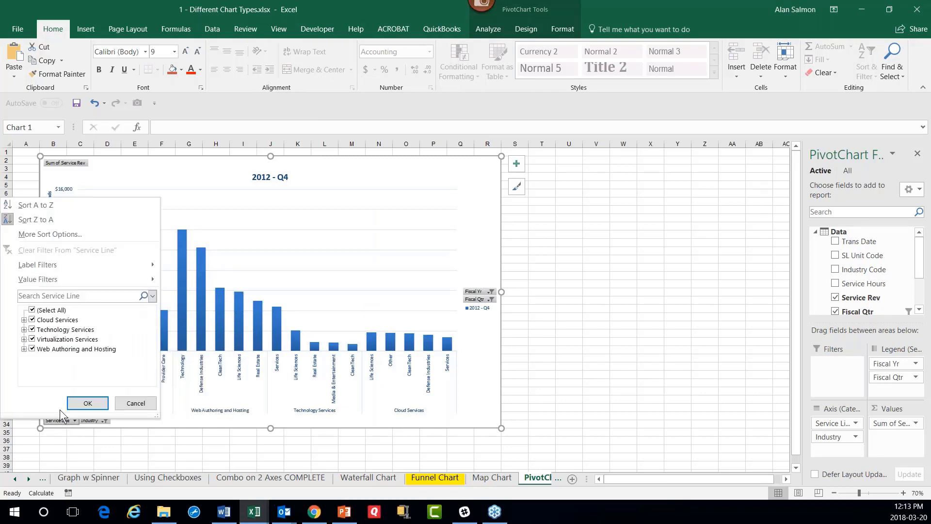
click(32, 329)
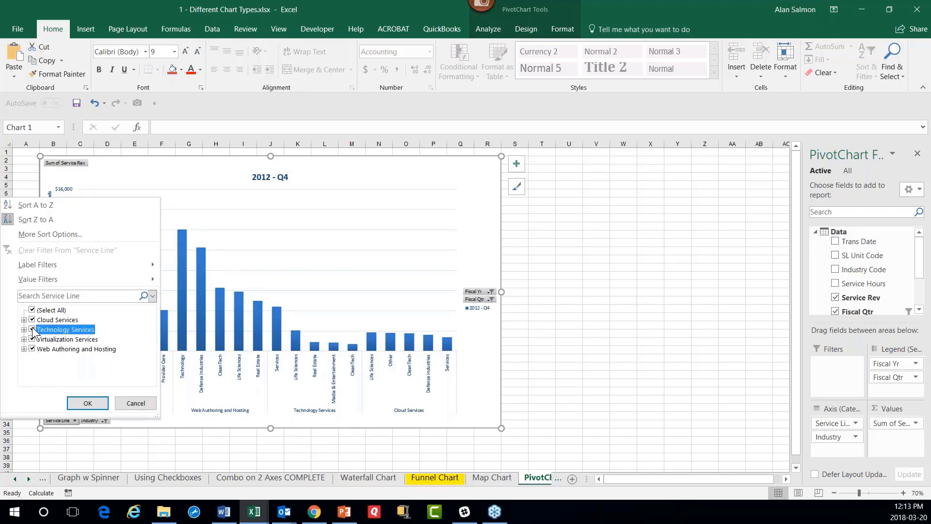
click(32, 348)
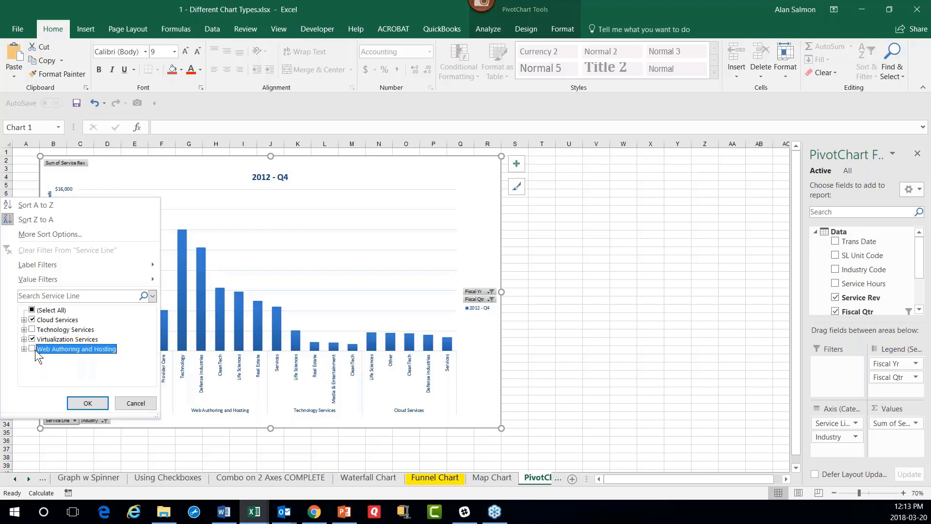
click(88, 403)
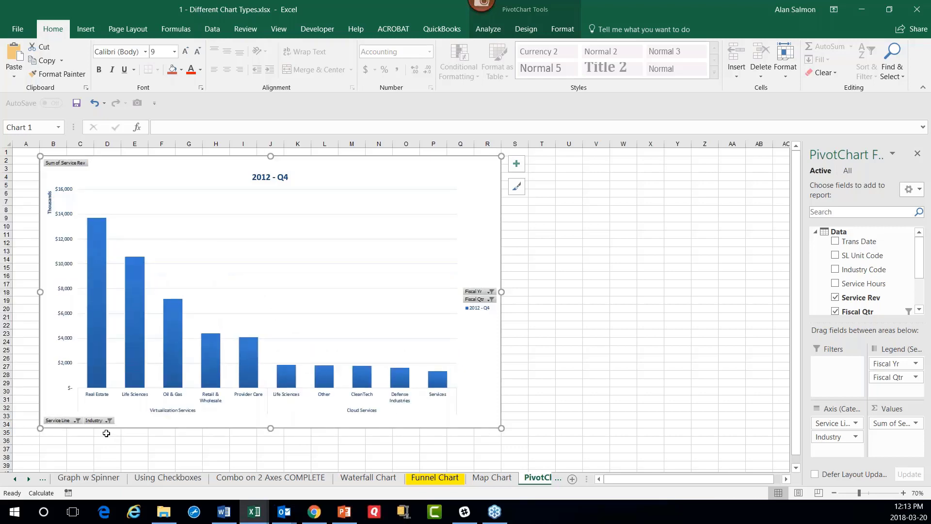
Step: Filter the PivotChart's Industry field to show only CleanTech
click(101, 420)
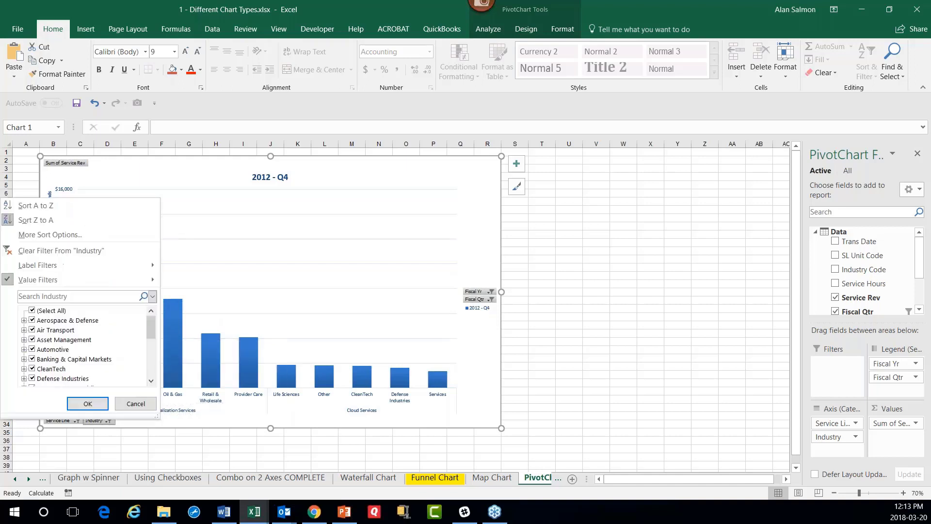
click(35, 311)
click(33, 310)
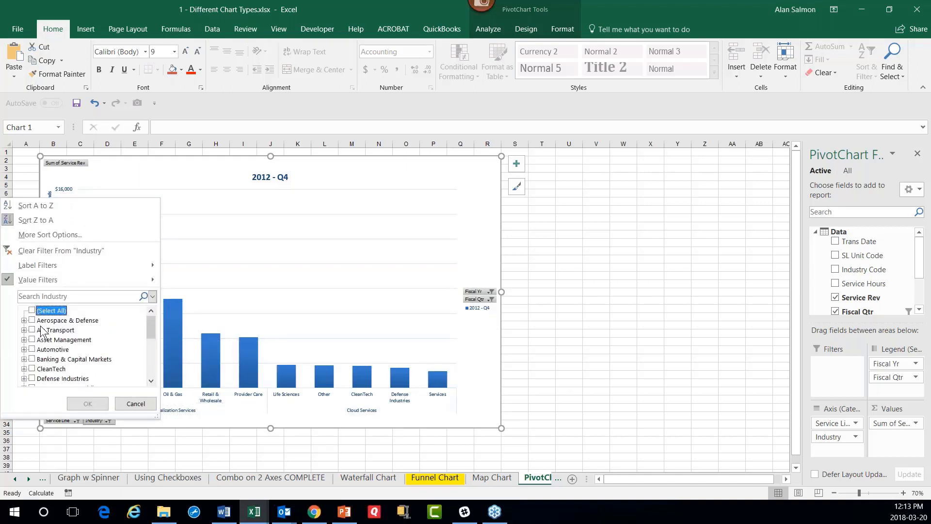
click(32, 368)
click(32, 368)
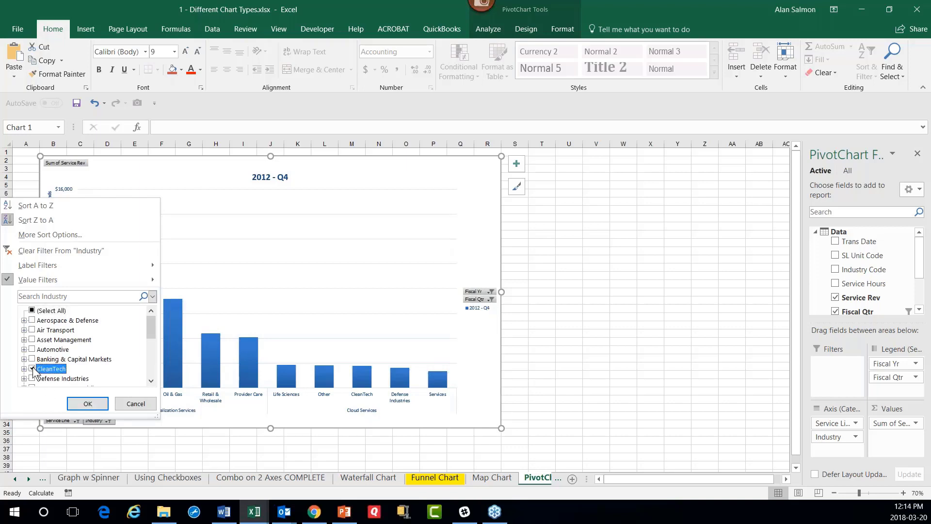
click(84, 404)
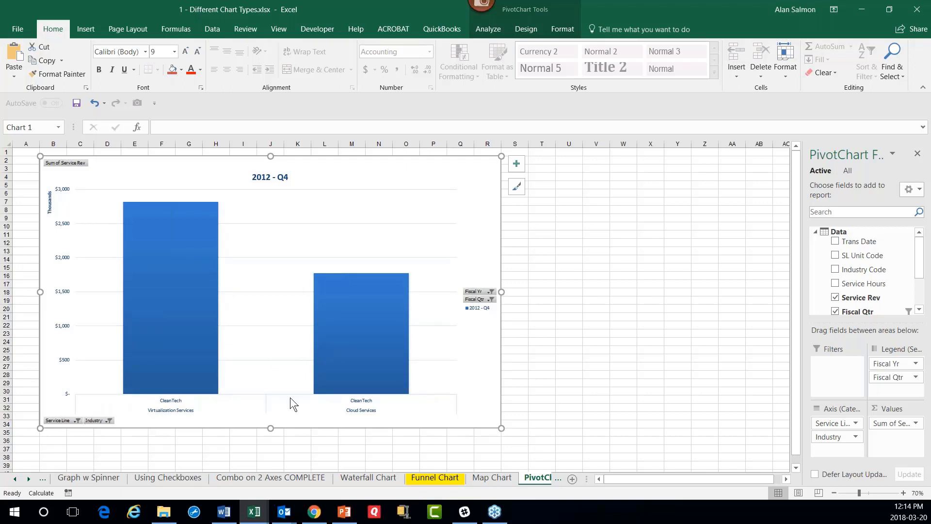
Step: In the 2 - First Chart.xlsx workbook, insert a default embedded column chart of the North, South and East quarterly sales, placed beside the data
click(257, 518)
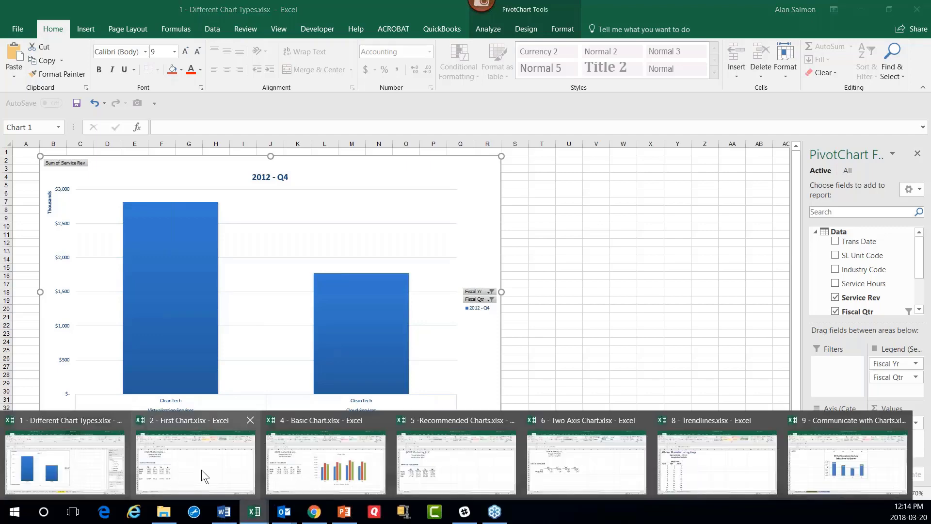
click(200, 465)
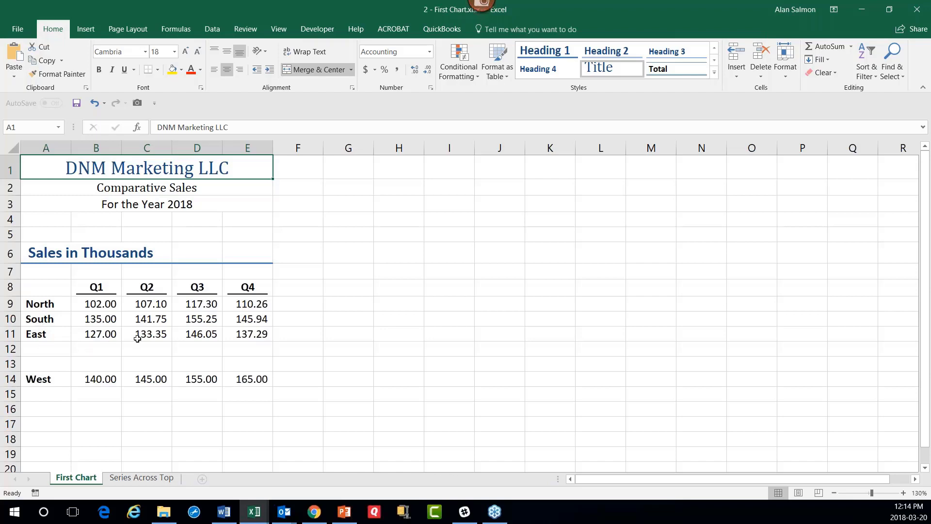
click(152, 304)
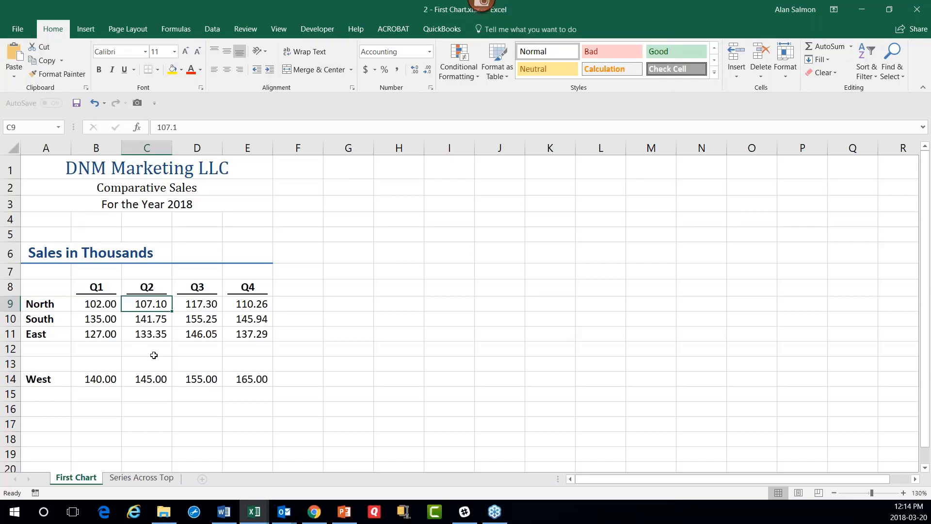
key(alt)
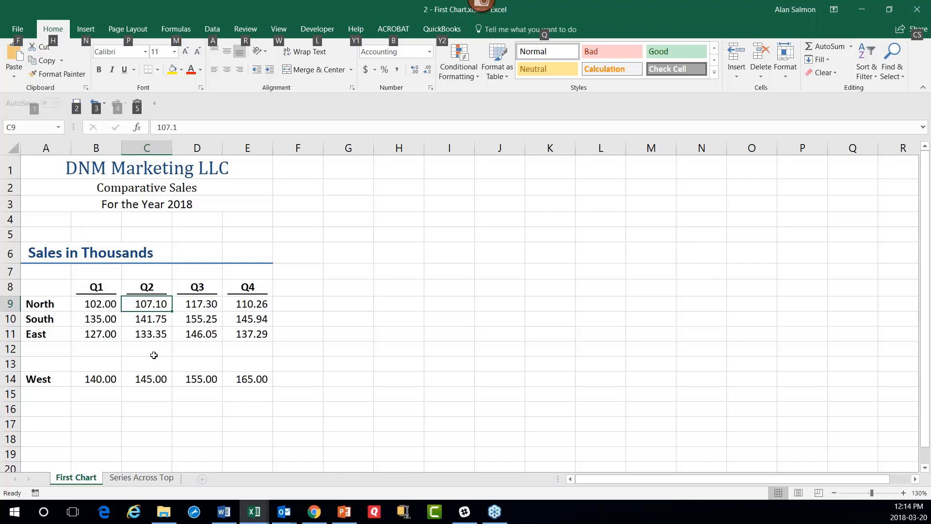
key(alt)
key(alt+F1)
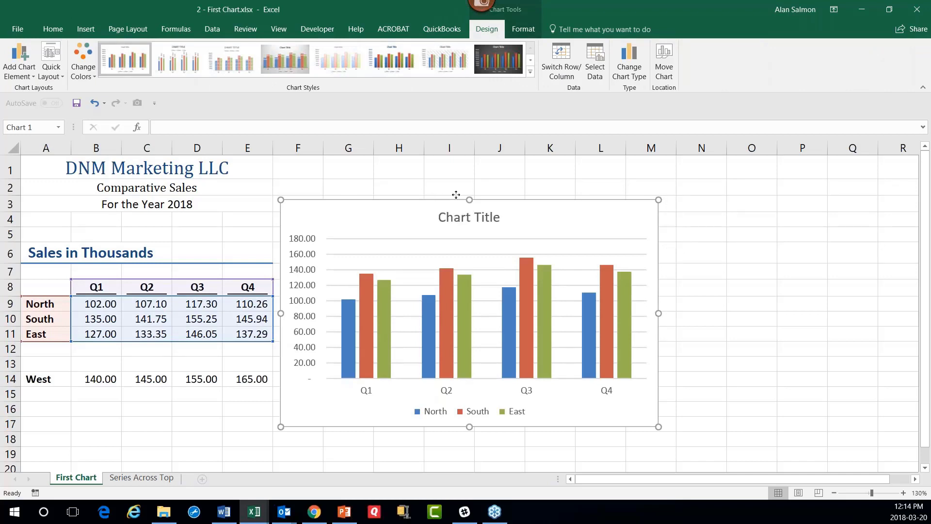
drag(455, 193, 508, 166)
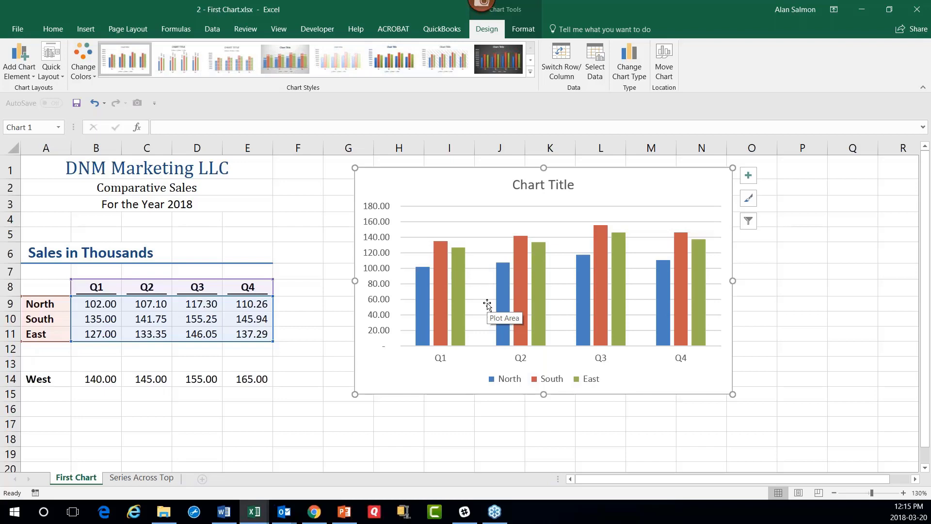
Step: Create a column chart of the same quarterly sales on its own chart sheet, and return to the First Chart sheet
key(F11)
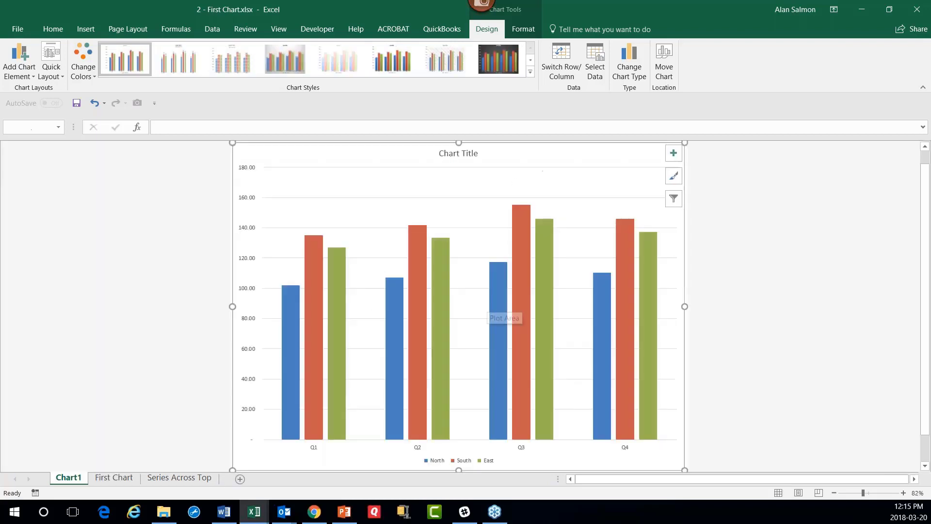
click(927, 340)
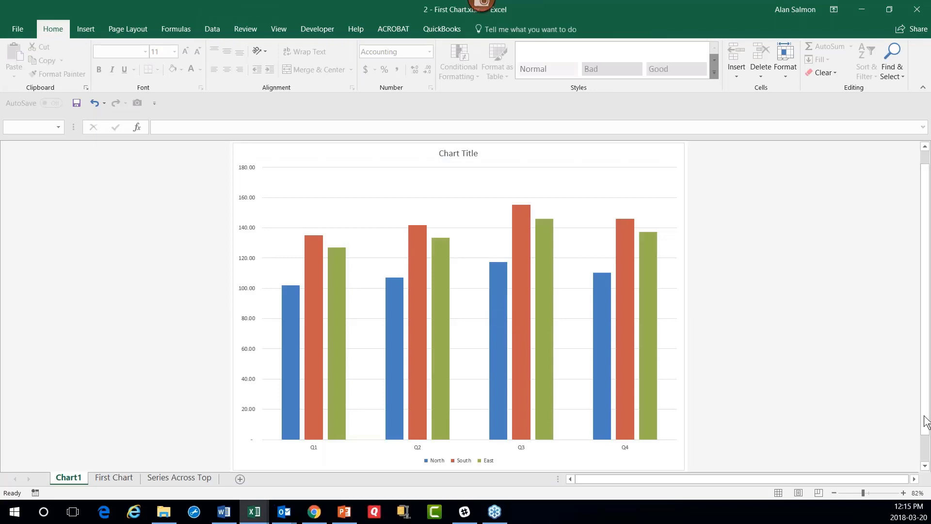
click(834, 492)
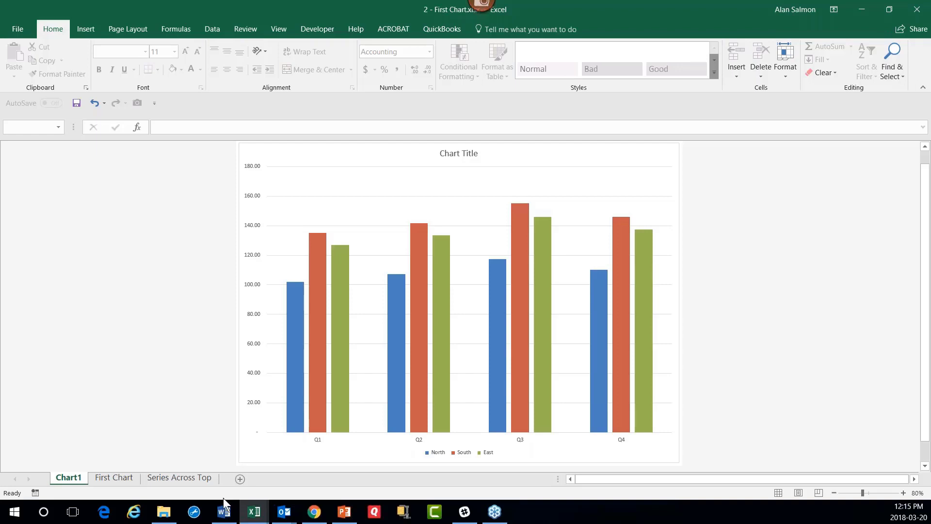
click(124, 480)
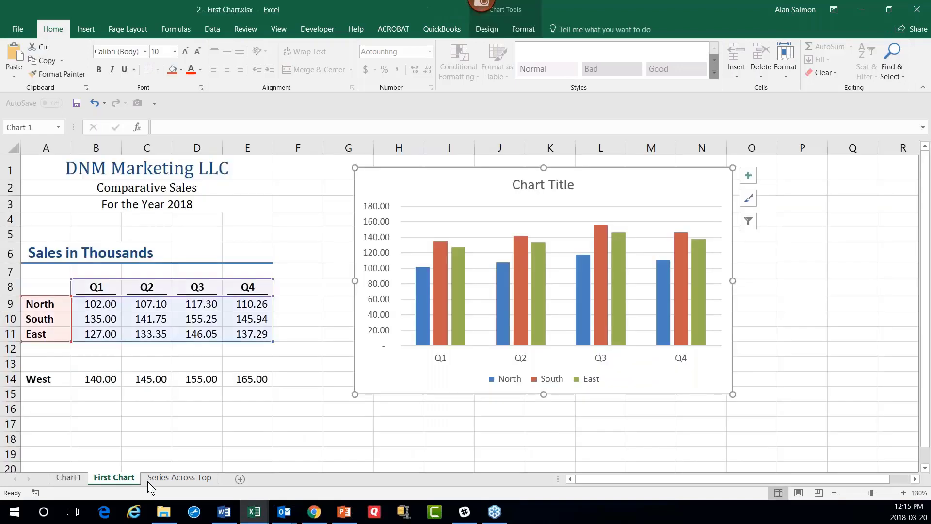
Step: Switch to the 4 - Basic Chart.xlsx workbook and display the list of available chart elements for its column chart
click(255, 513)
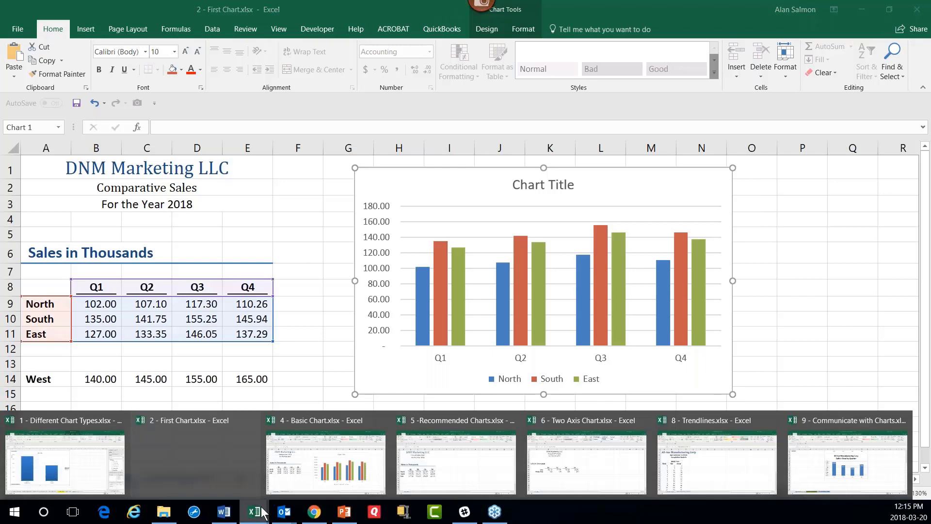
click(324, 423)
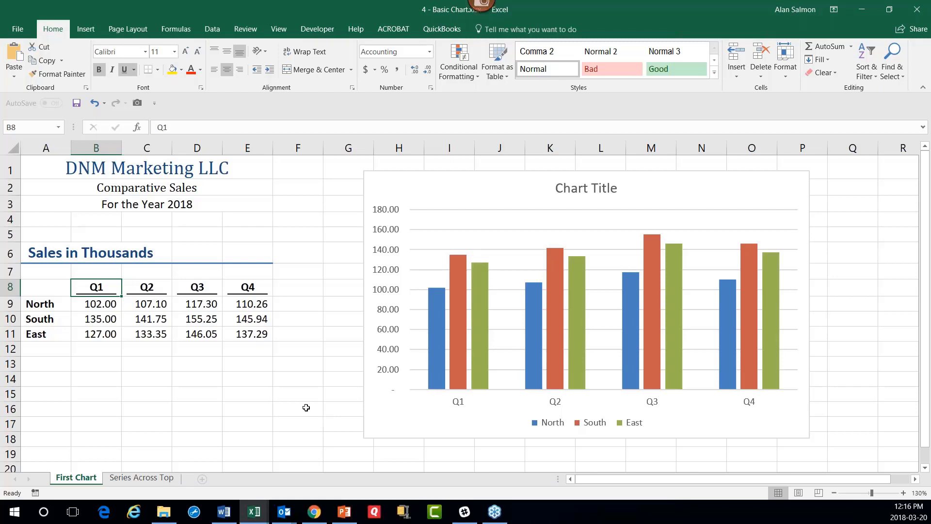
click(671, 191)
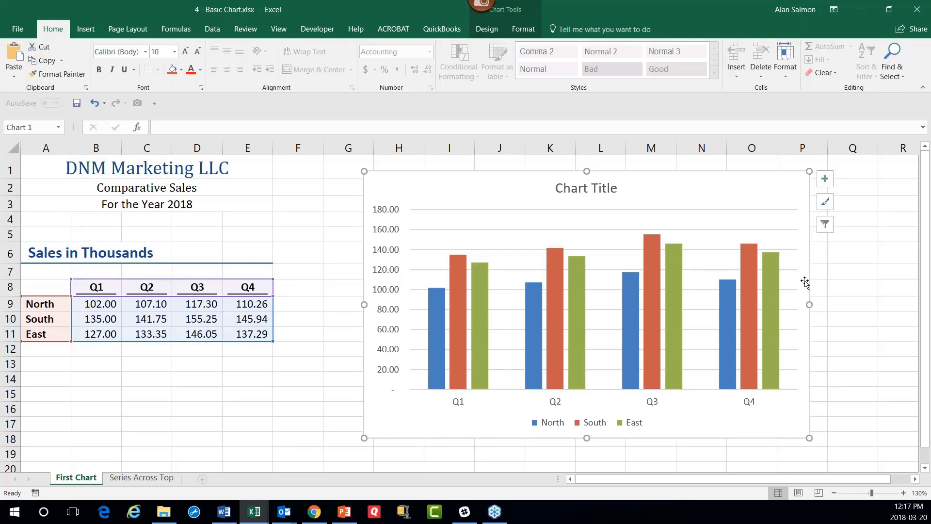
click(884, 283)
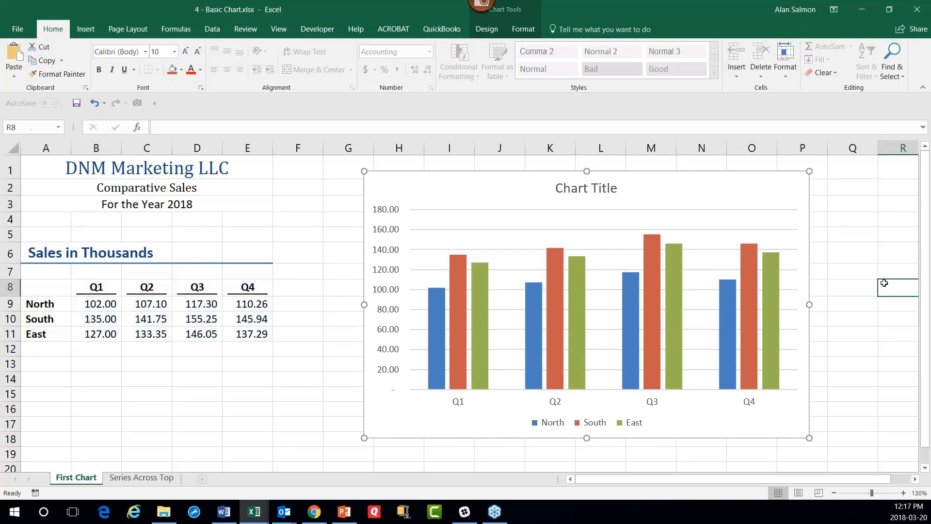
click(790, 179)
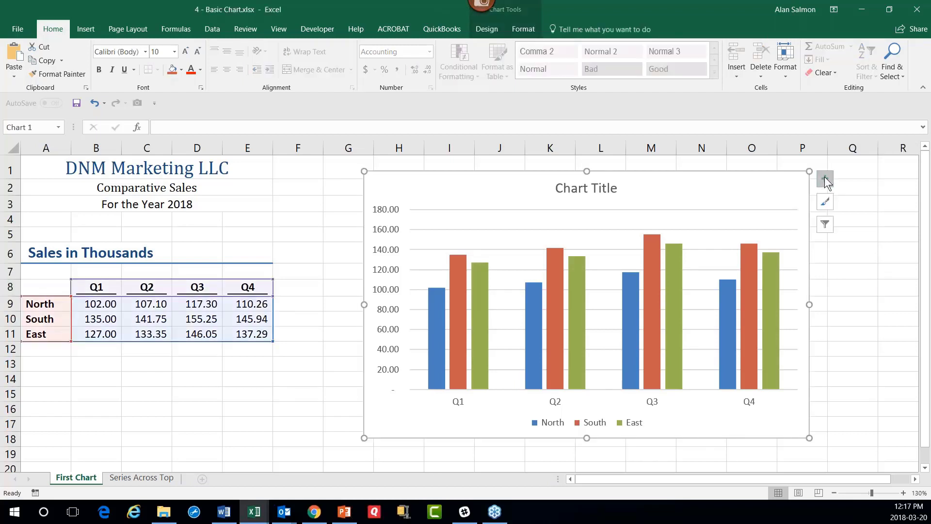
click(825, 179)
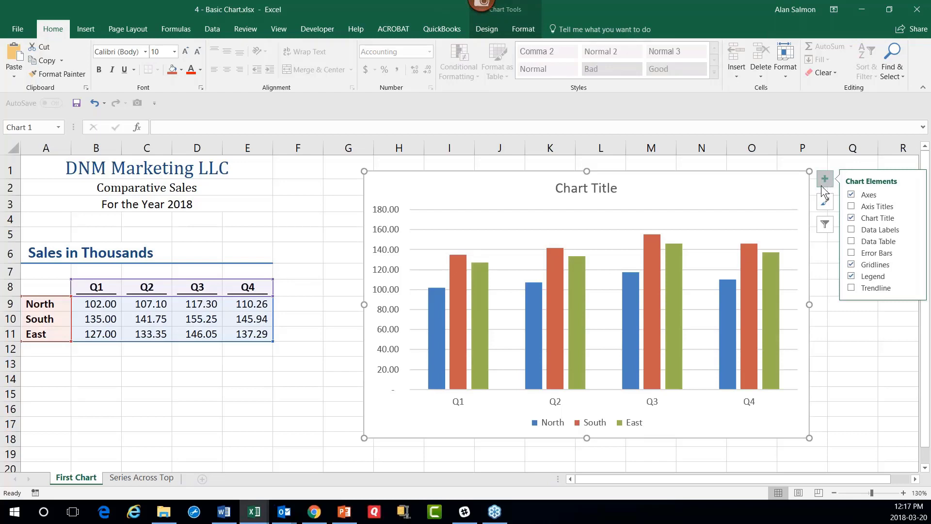
click(851, 206)
Step: Set the major unit of the column chart's vertical value axis to 30
click(381, 272)
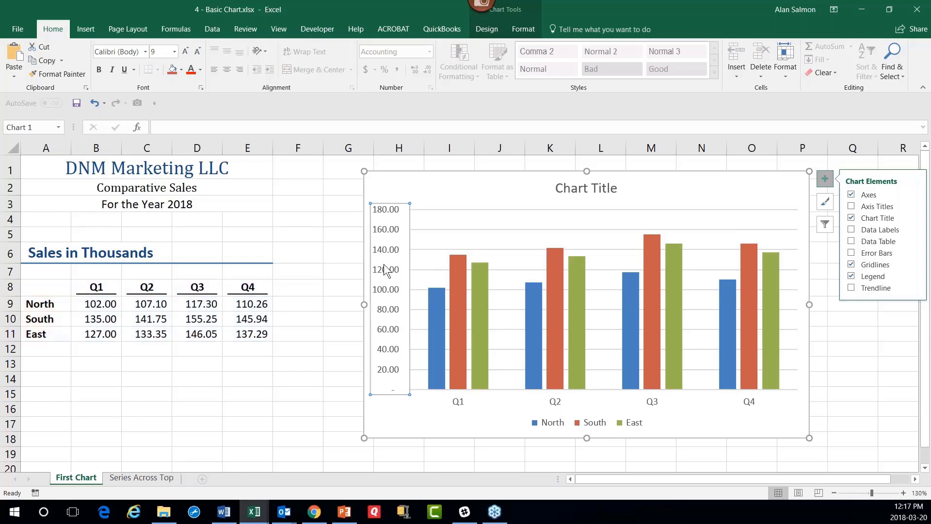
right_click(384, 266)
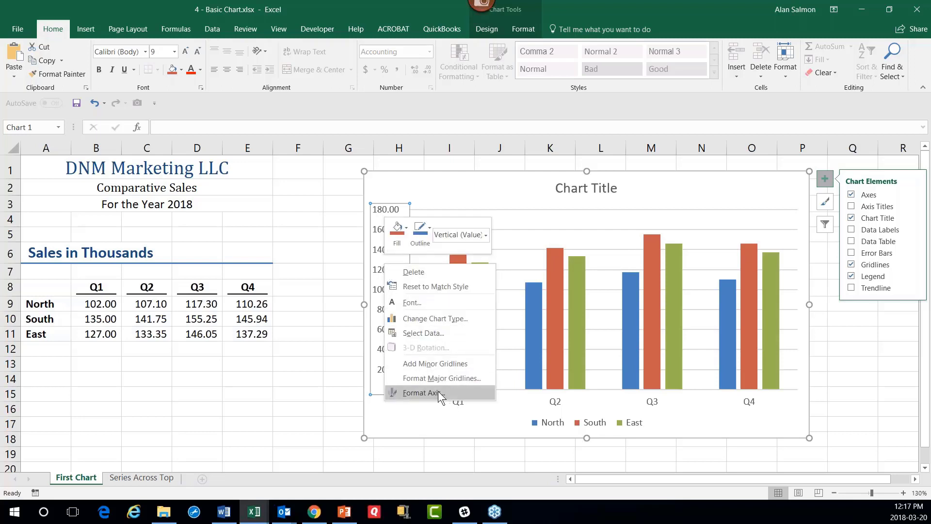
click(438, 392)
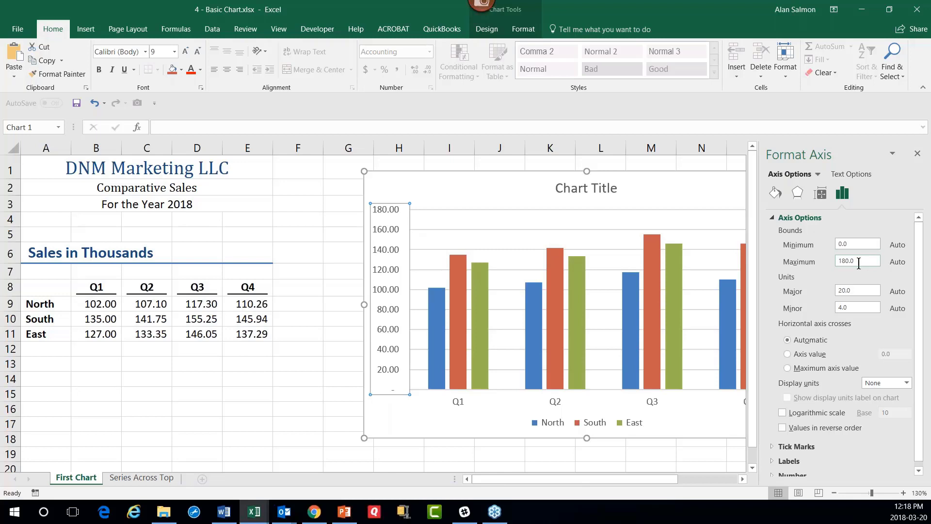
click(852, 292)
text(30)
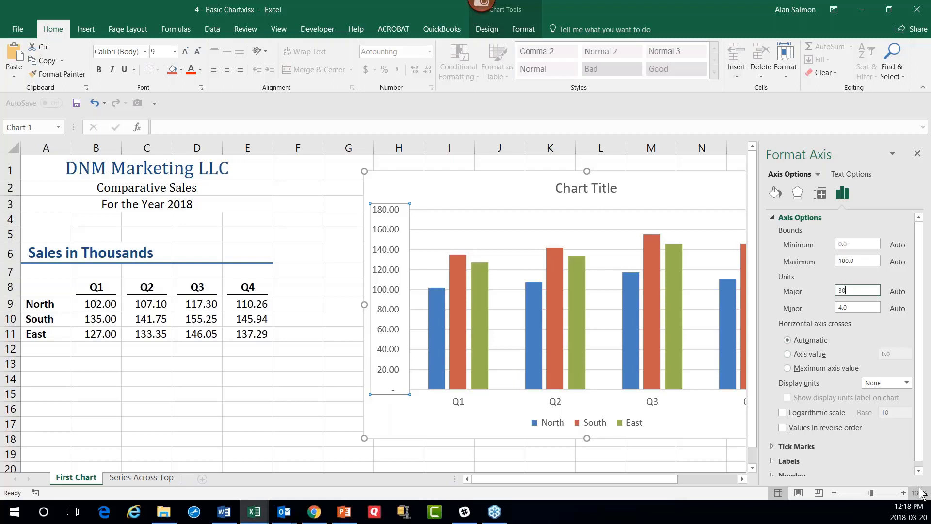
Step: Format the vertical axis numbers with 0 decimal places and close the formatting pane
click(918, 470)
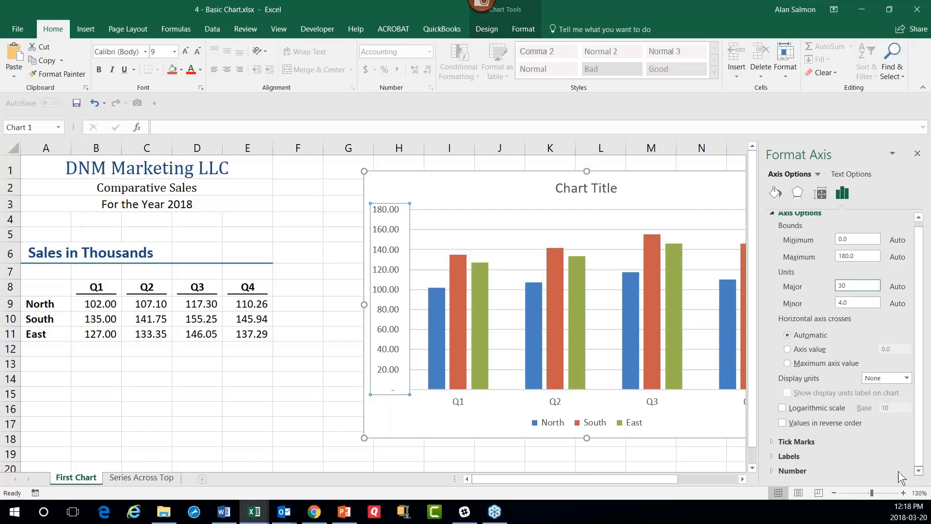
click(772, 469)
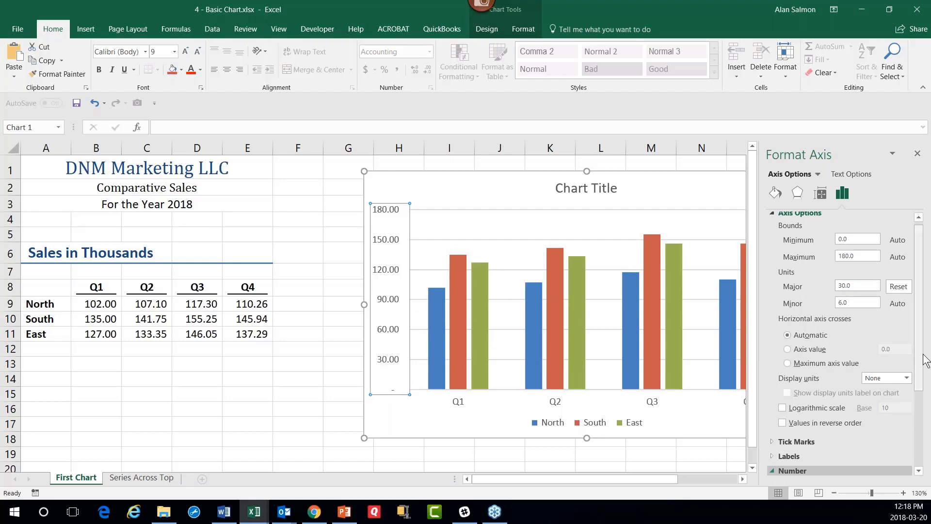
drag(922, 370, 924, 483)
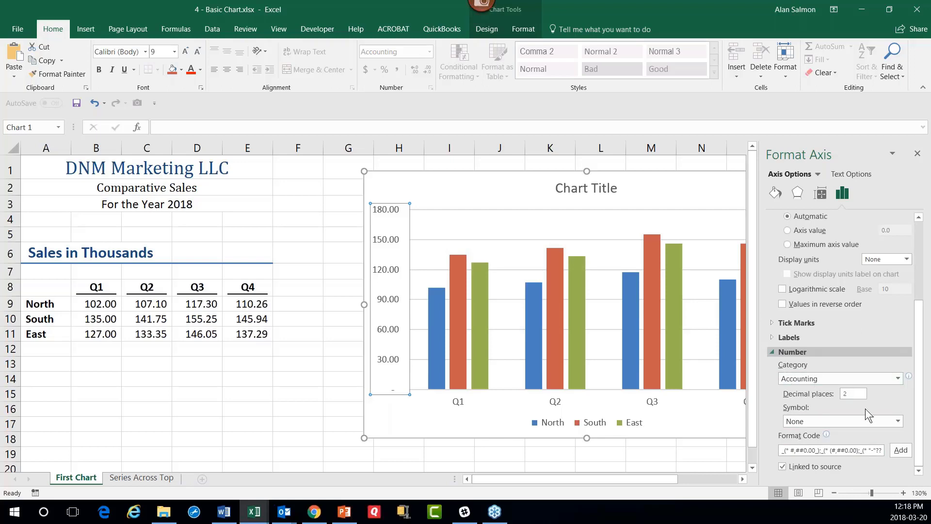
double_click(852, 394)
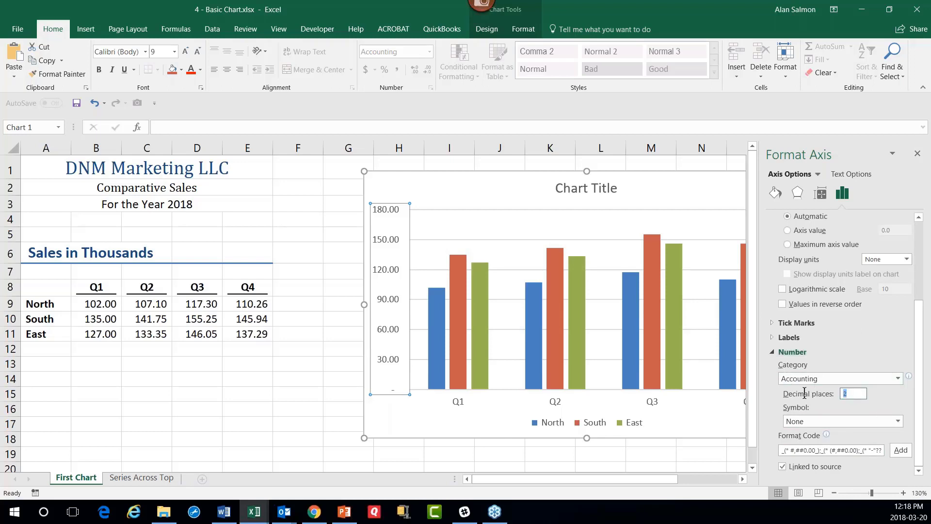
text(0)
click(696, 188)
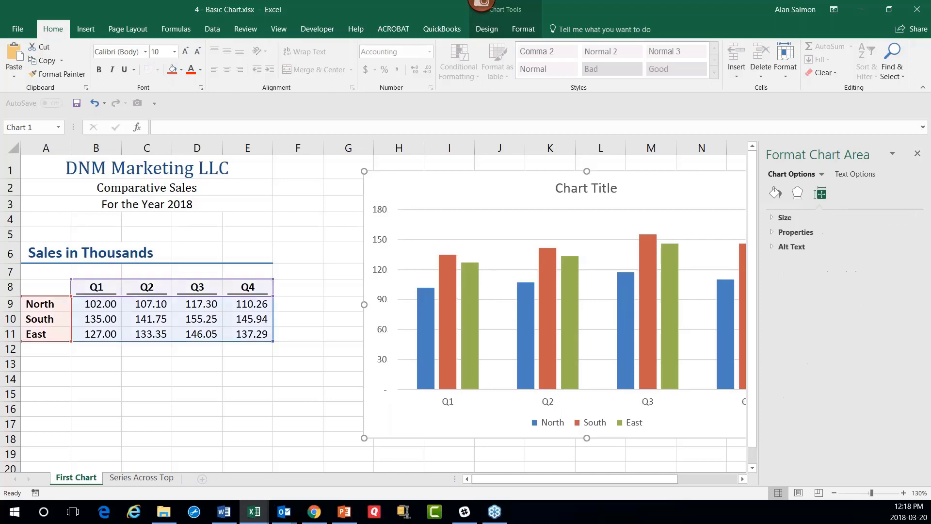
click(917, 154)
Step: Switch to the 2 - First Chart.xlsx workbook
click(824, 179)
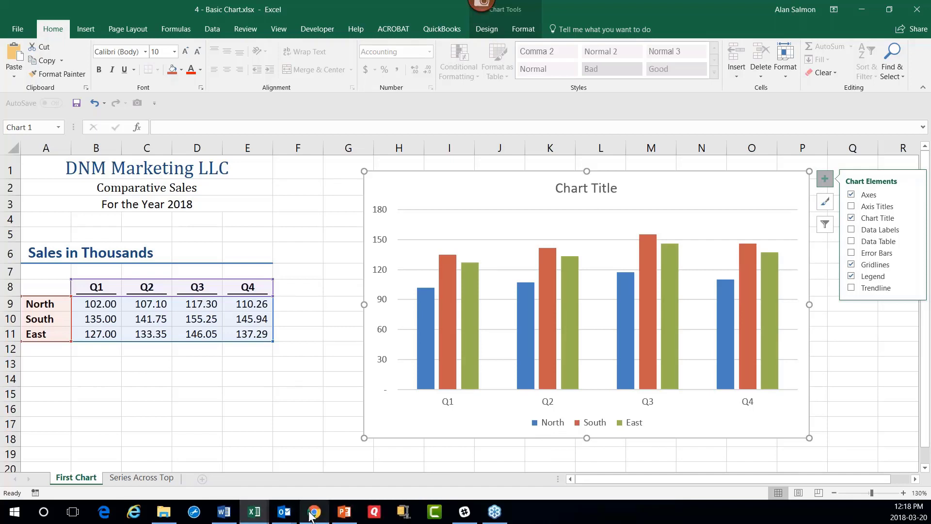
mouse_move(254, 517)
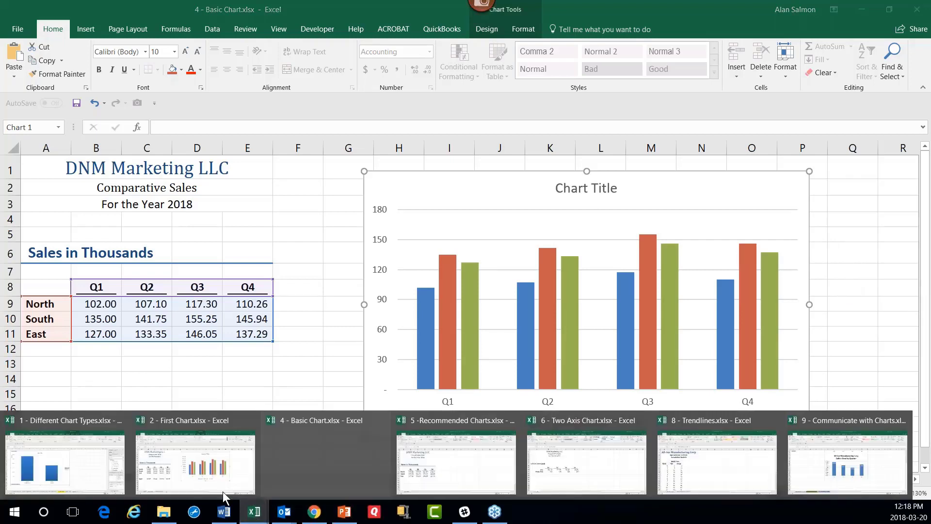
click(206, 468)
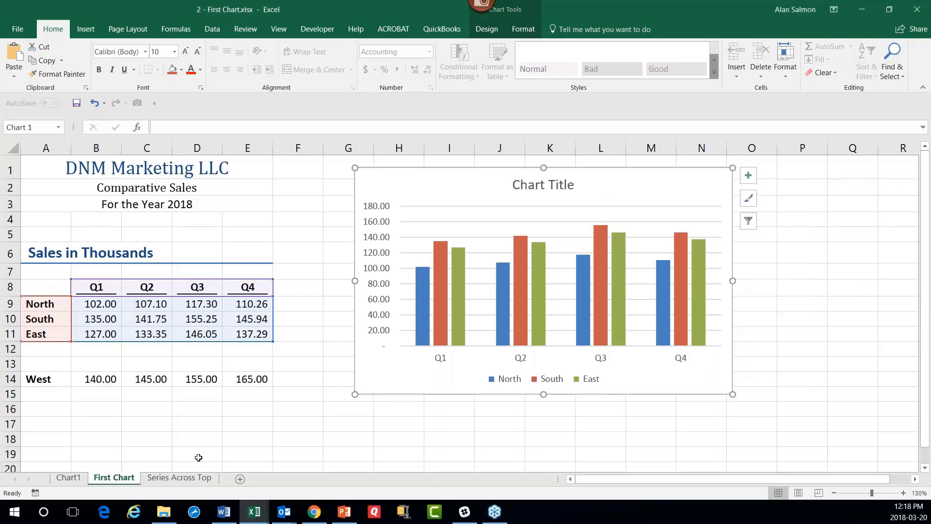
Step: Add a West row directly below East in row 12, with quarterly sales of 140, 150, 160 and 170
click(51, 346)
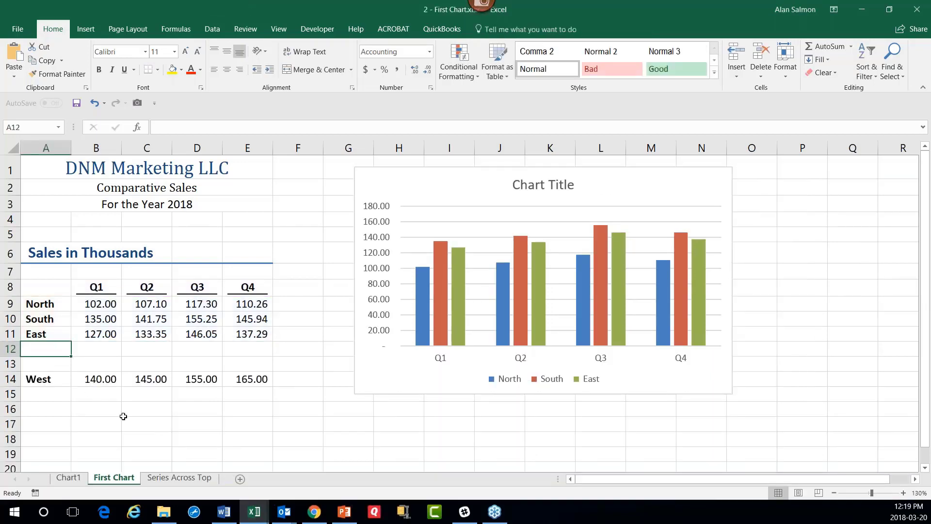
text(West)
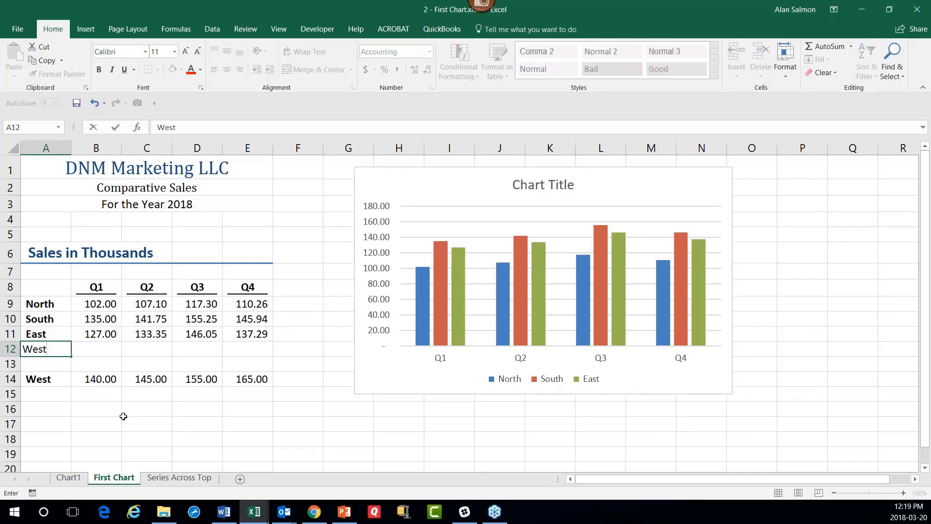
key(Tab)
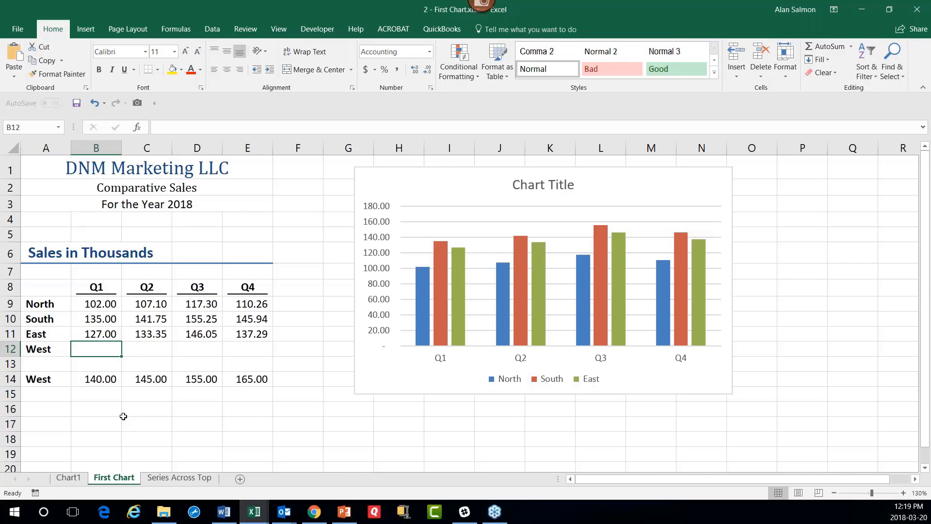
text(140)
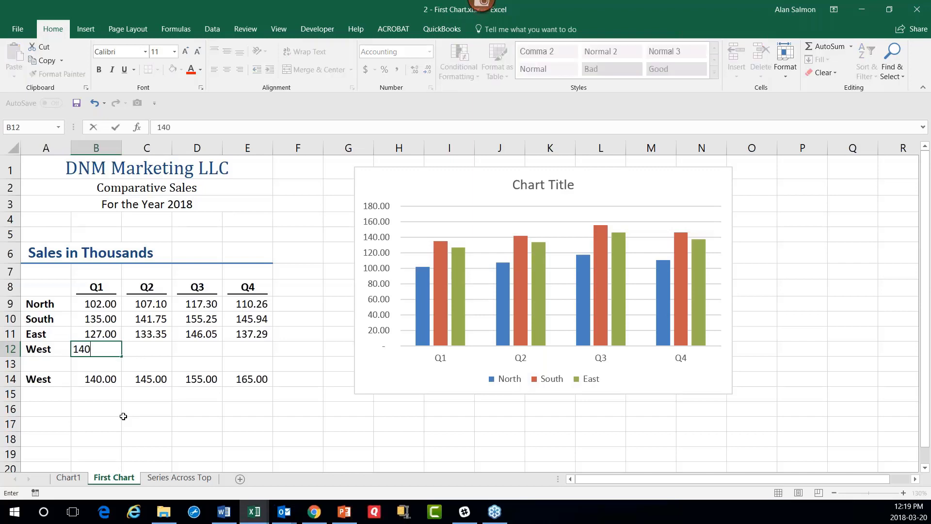
key(Tab)
text(150)
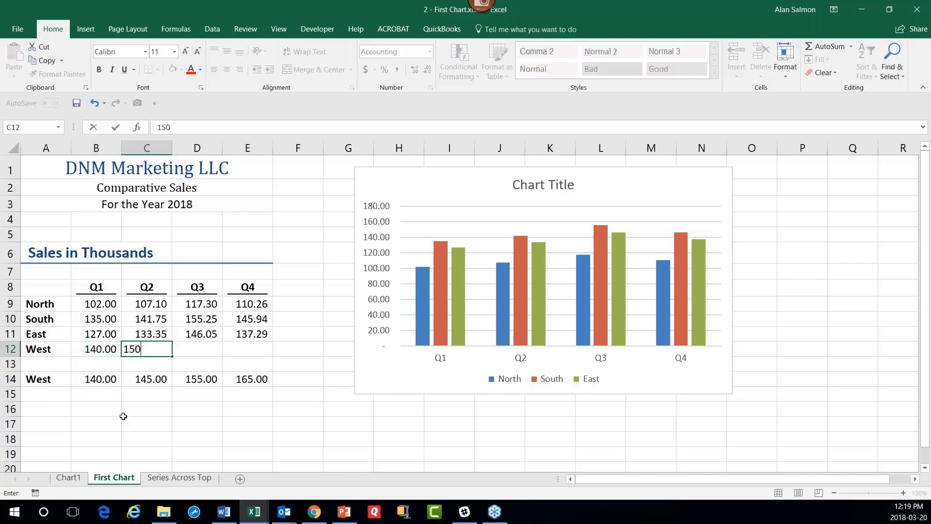
key(Tab)
text(160)
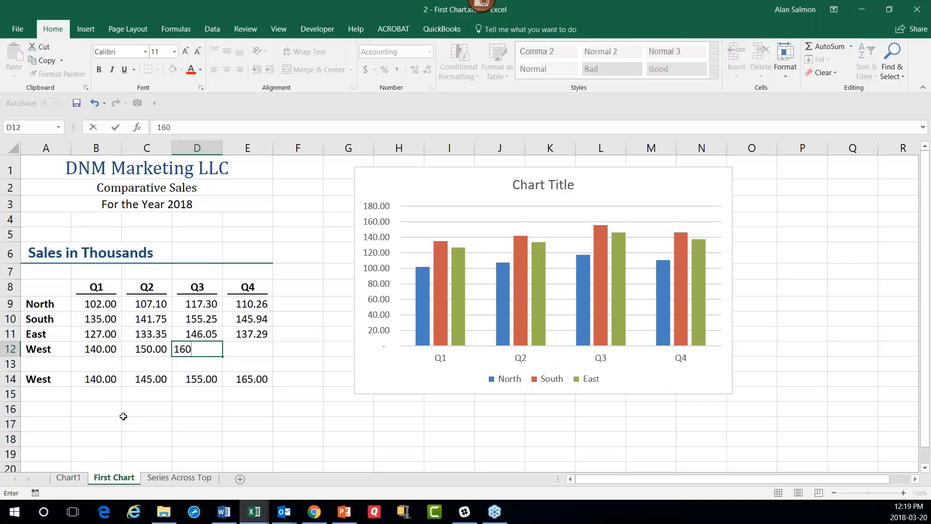
key(Tab)
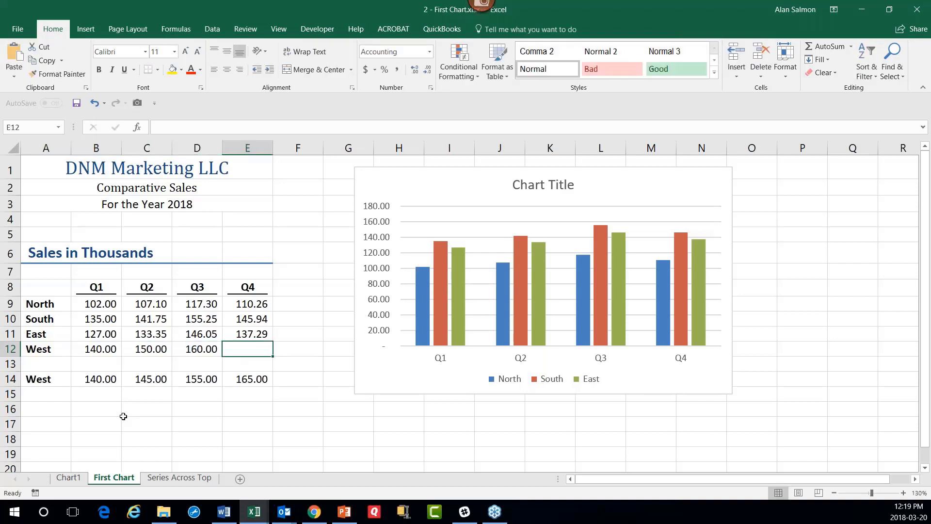
text(170)
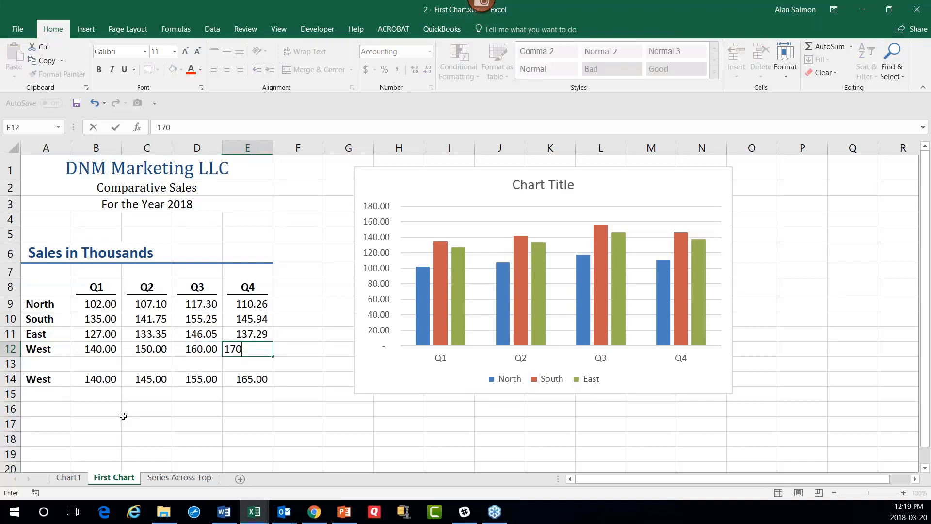
key(Tab)
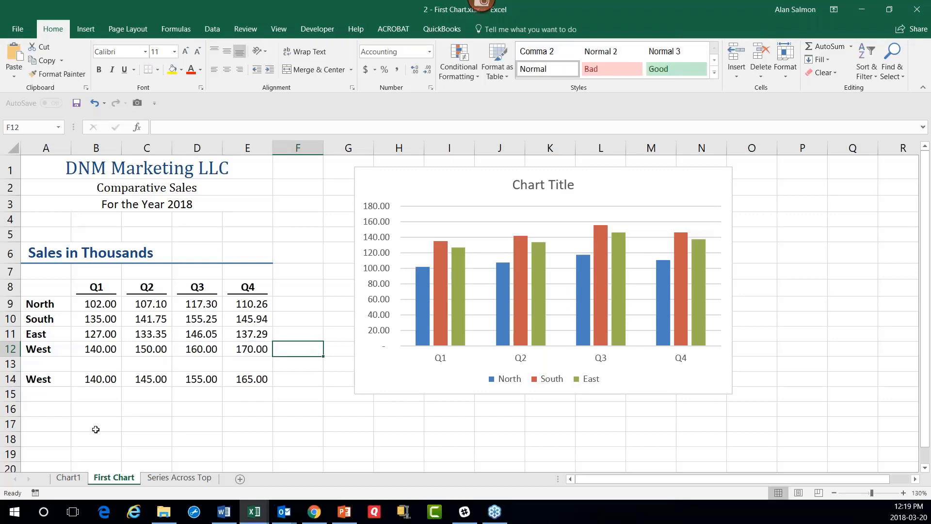
Step: Redefine the column chart's source data range as A8:E12 on the First Chart sheet to include the West row
drag(48, 282, 230, 330)
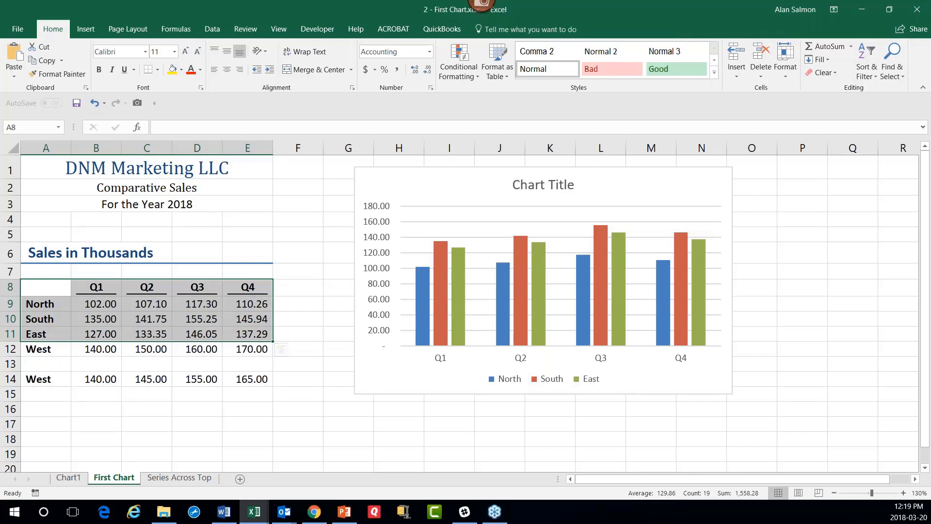
click(638, 188)
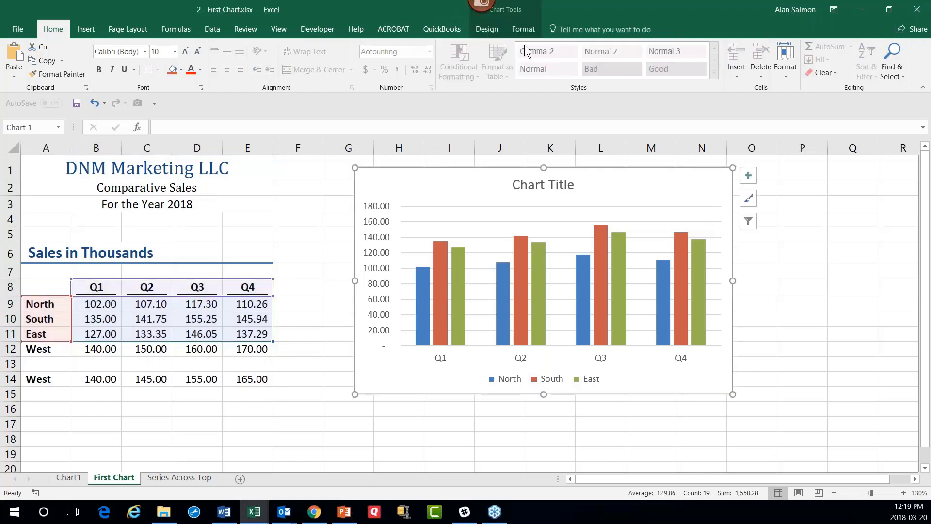
click(509, 9)
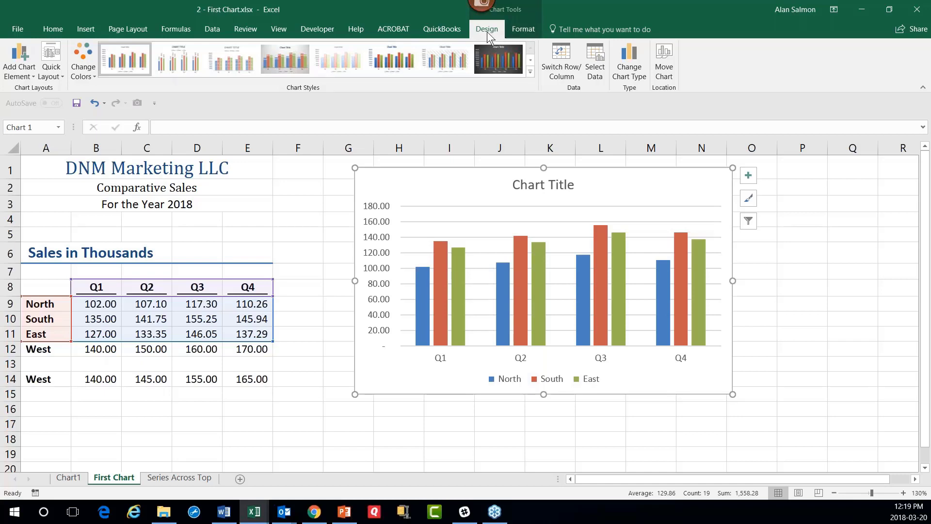
click(599, 57)
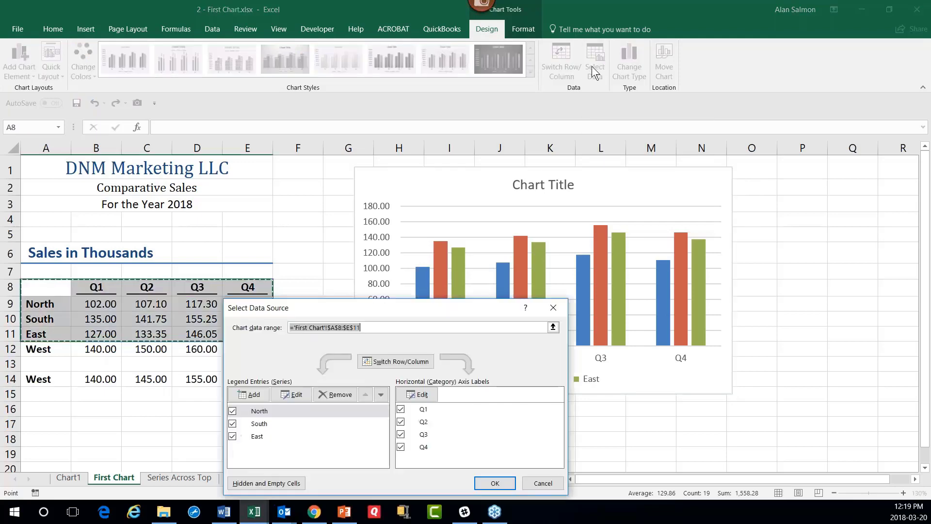
click(374, 327)
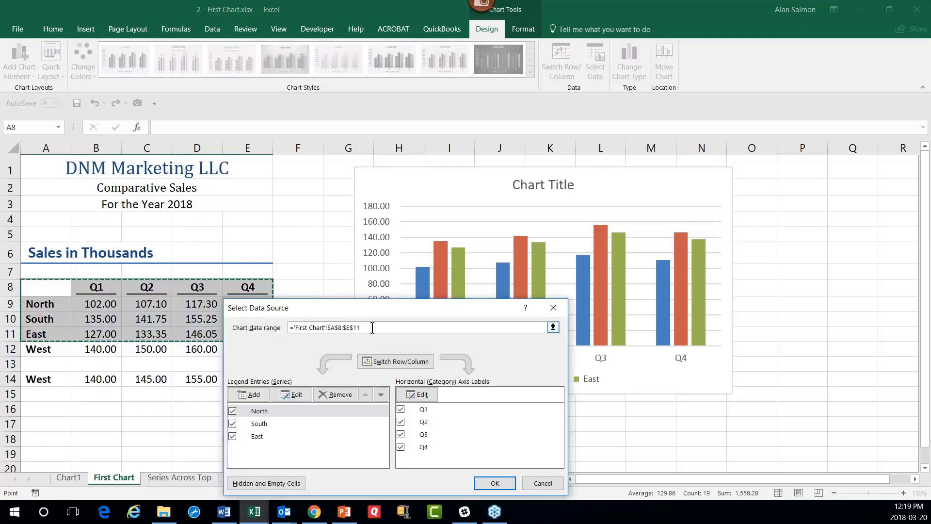
click(294, 328)
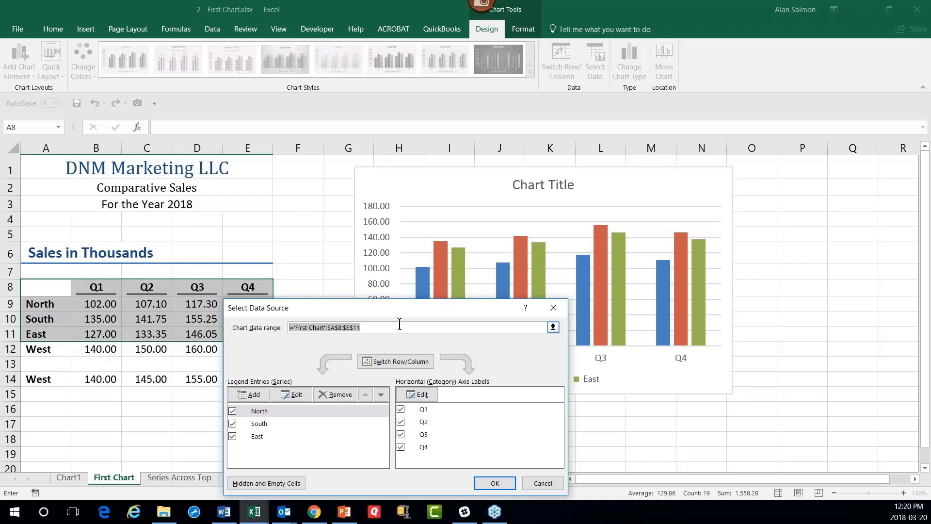
key(Delete)
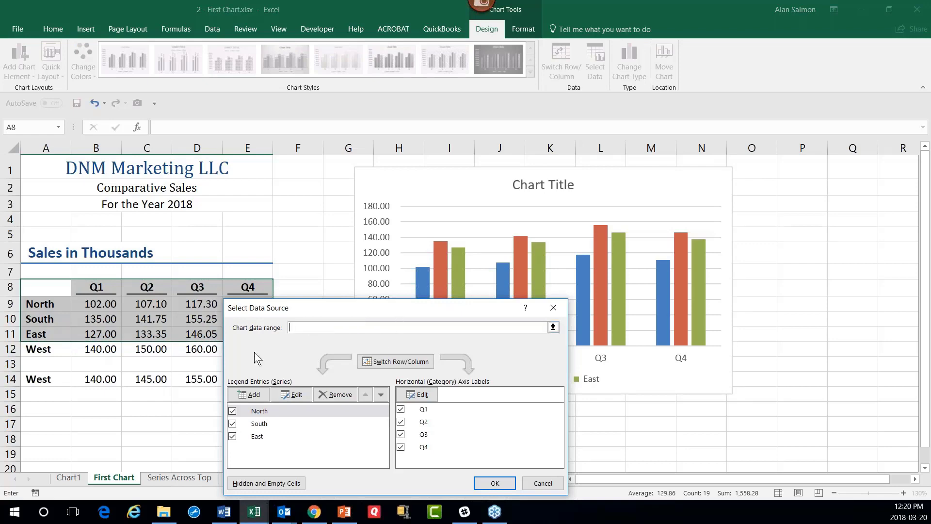
click(48, 287)
drag(48, 287, 245, 349)
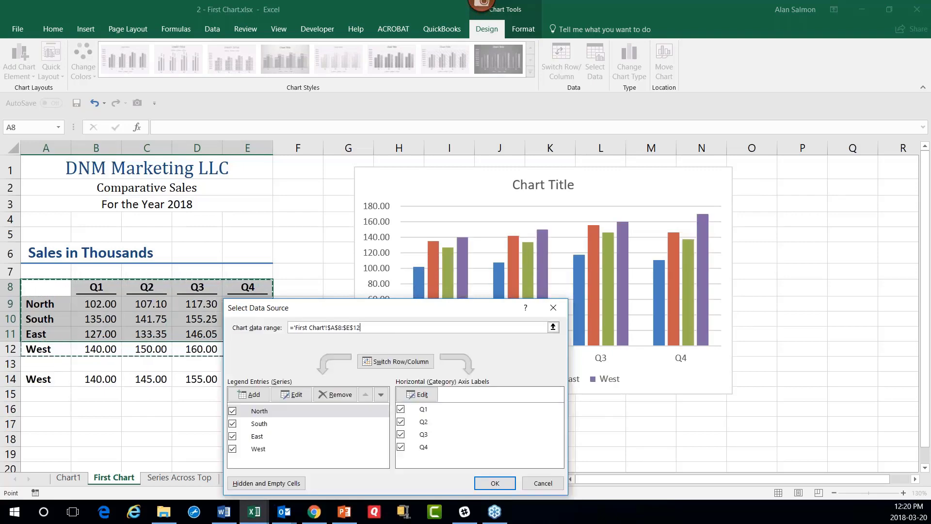
click(500, 482)
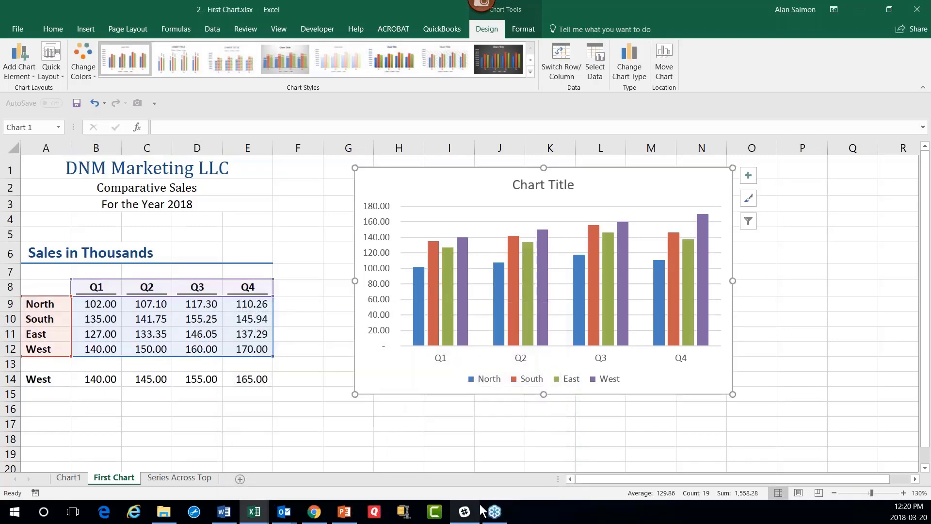
Step: Undo the chart's data range change and clear the West entries from row 12
mouse_move(480, 509)
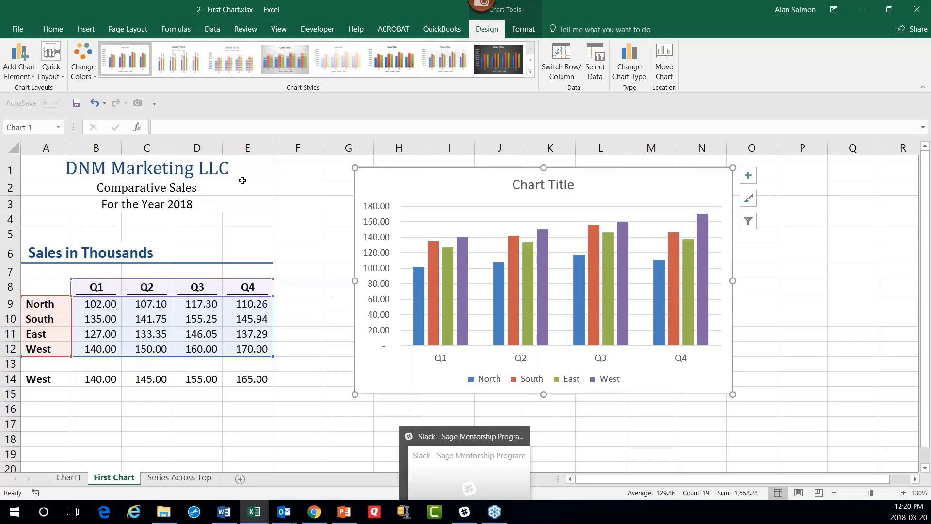
click(95, 103)
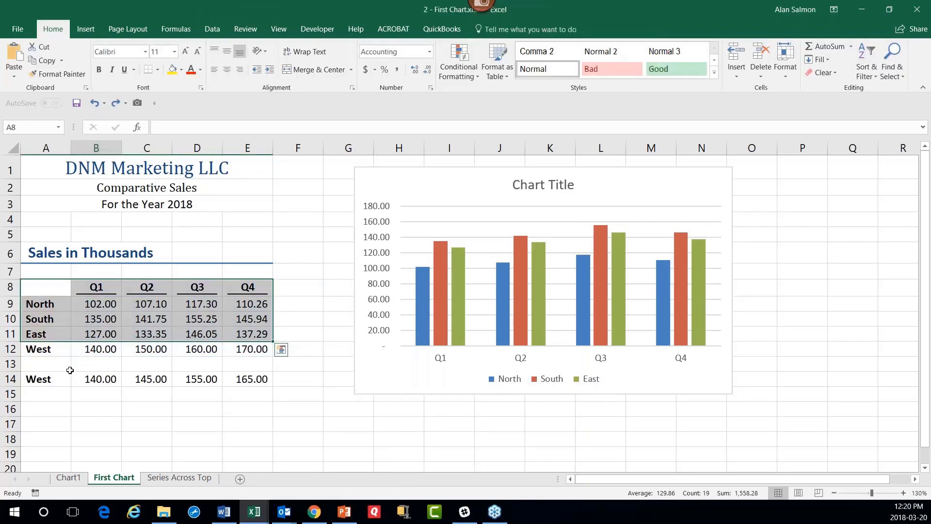
click(10, 348)
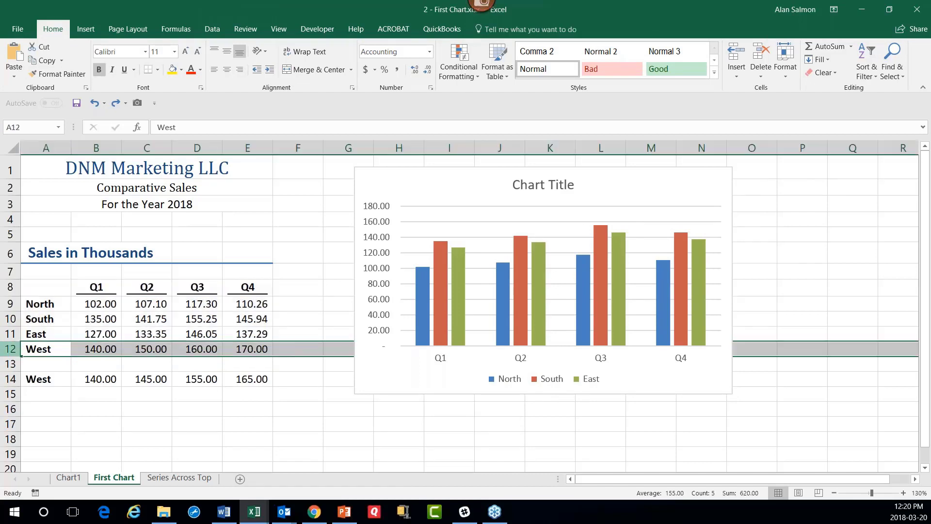
key(Delete)
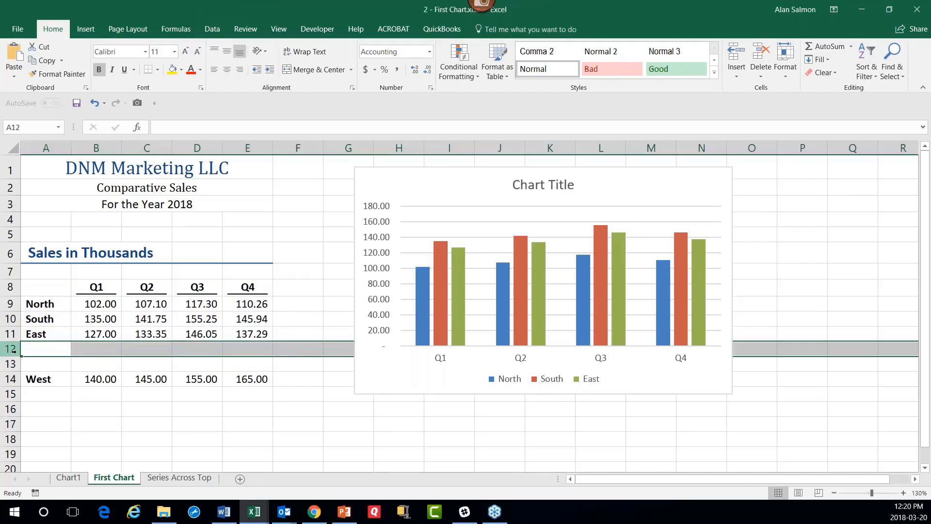
click(102, 307)
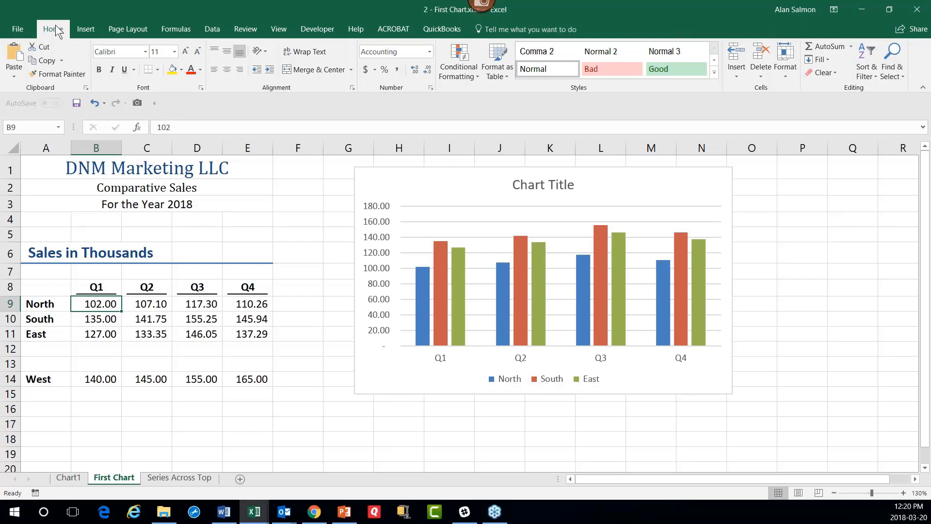
Step: Format the sales data in A8:E11 as a table with headers, using a light style with a black header row
click(505, 68)
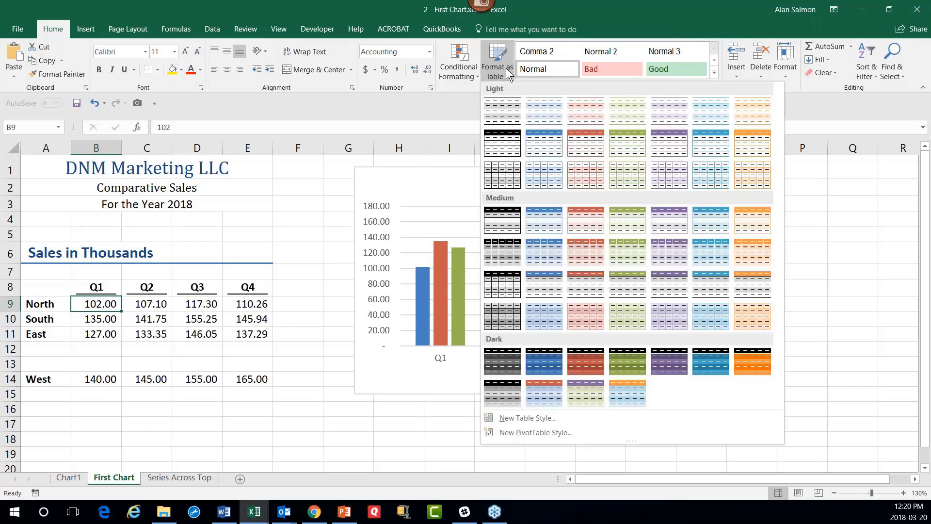
click(508, 141)
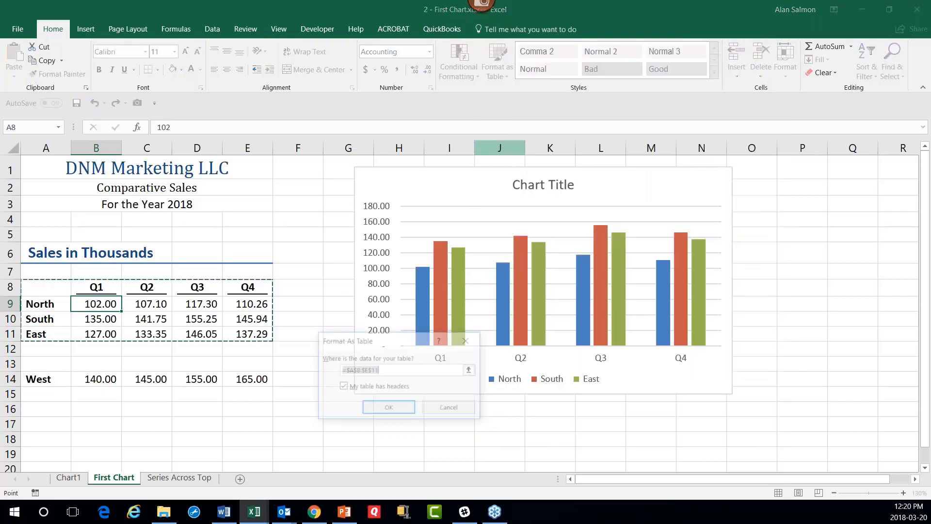
click(385, 408)
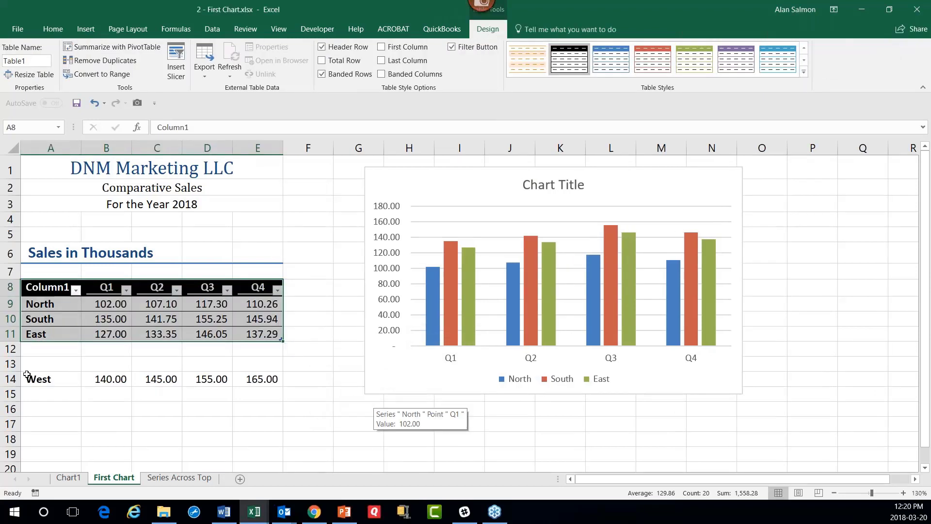
Step: Move the West row from A14:E14 to row 12, directly below East, to extend the table and its chart
drag(28, 379, 246, 383)
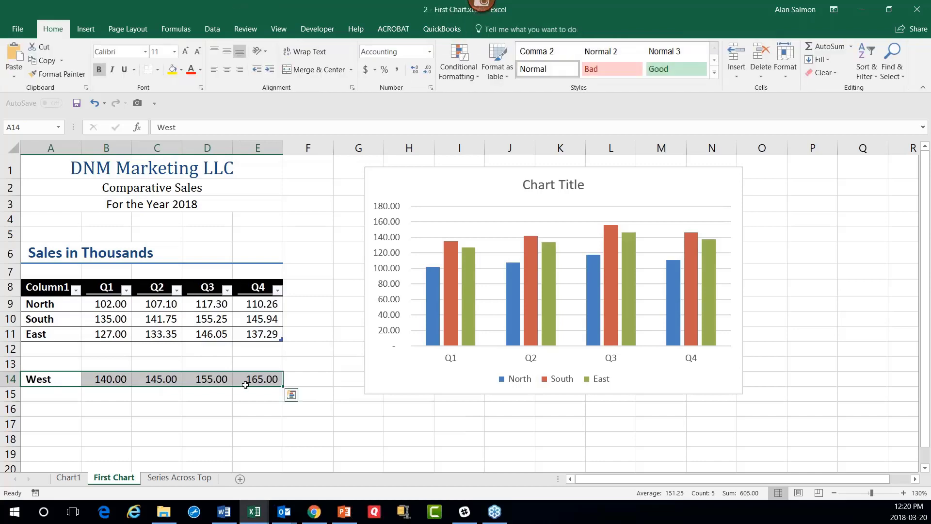
key(ctrl+c)
click(33, 346)
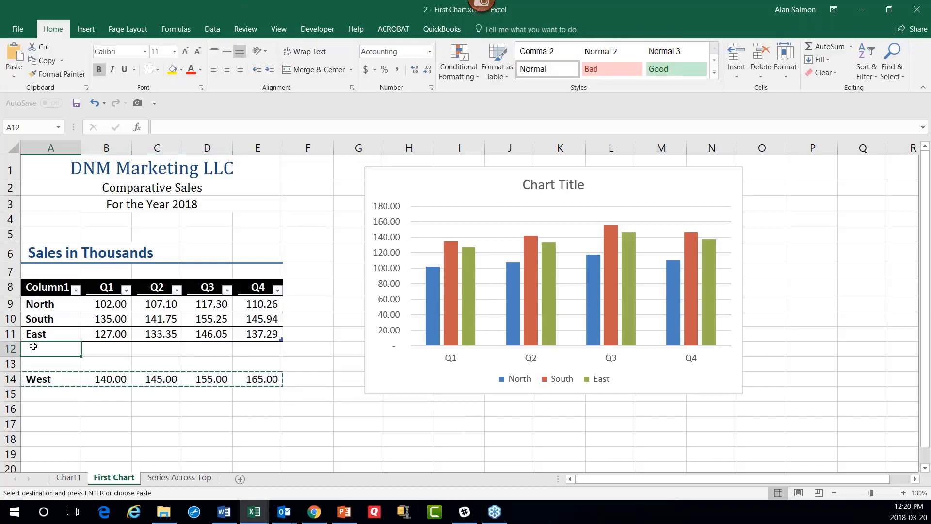
key(ctrl+v)
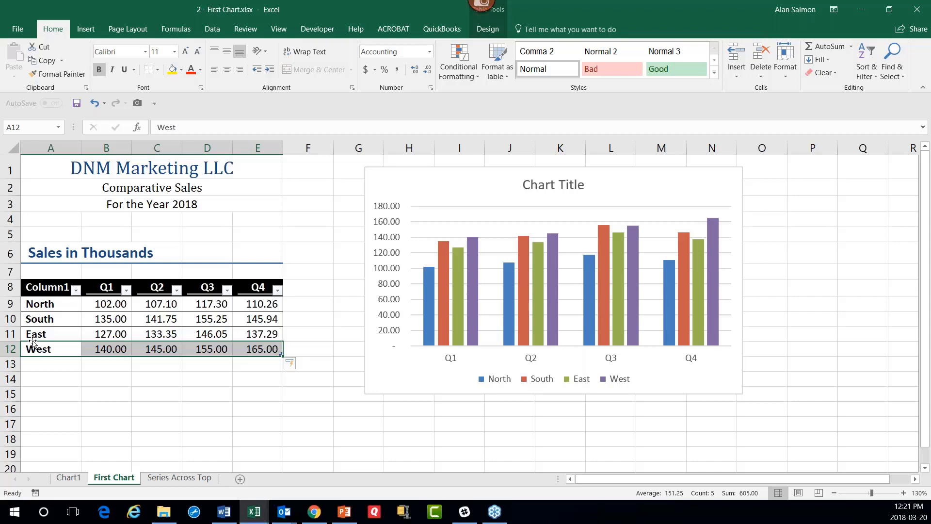
Step: Switch to the 5 -Recommended Charts.xlsx workbook
click(257, 515)
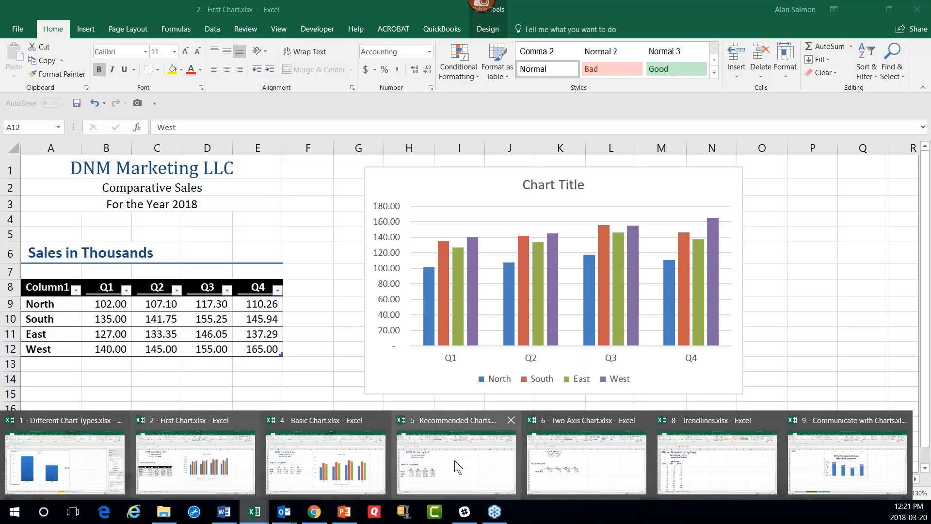
click(455, 461)
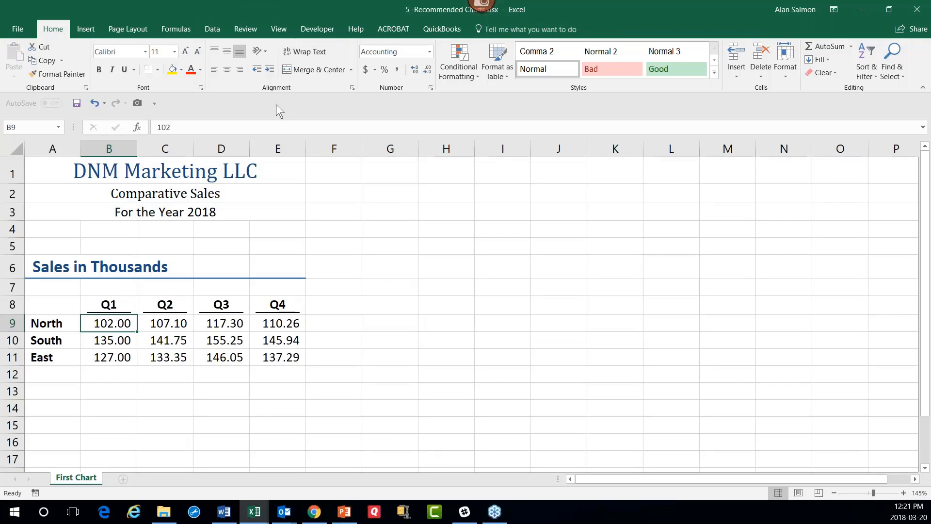
Step: Preview the recommended Line, Stacked Column and Clustered Bar charts, and try inserting the Clustered Column chart for the sales data
click(87, 29)
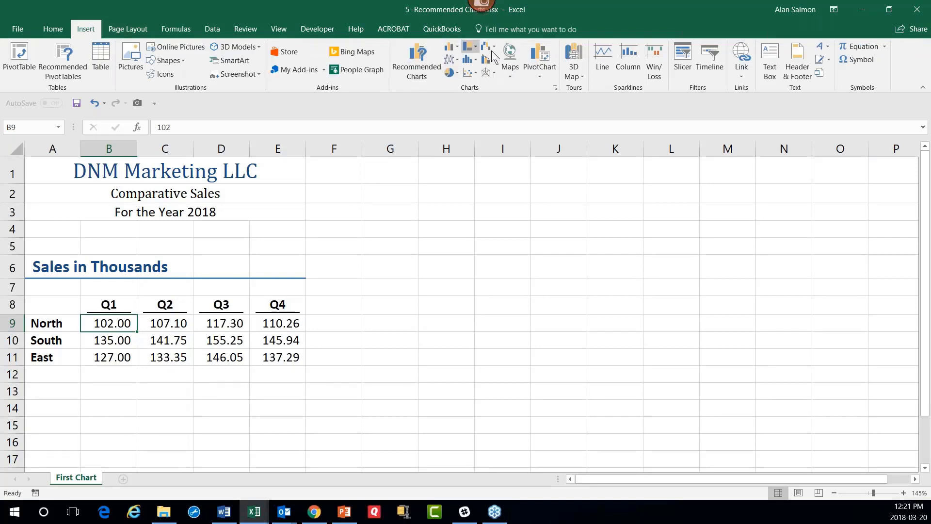
click(417, 62)
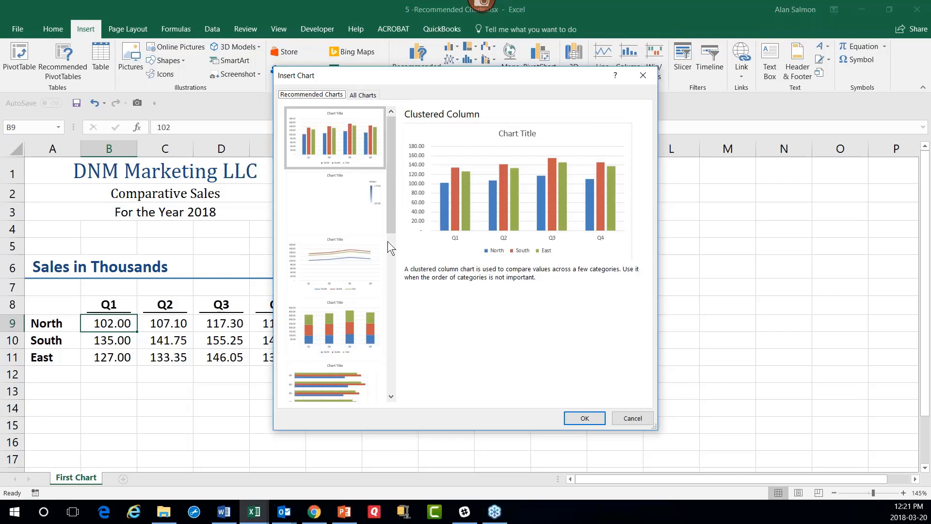
click(334, 260)
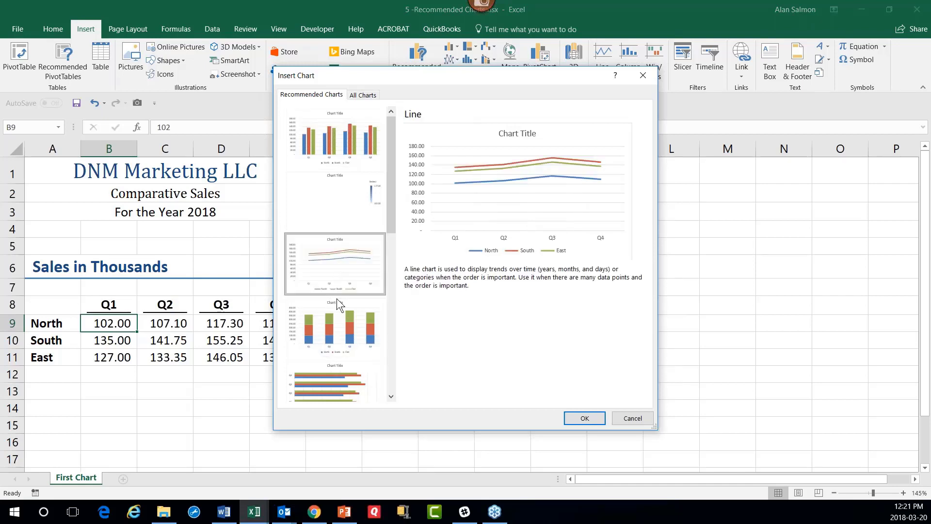
click(330, 326)
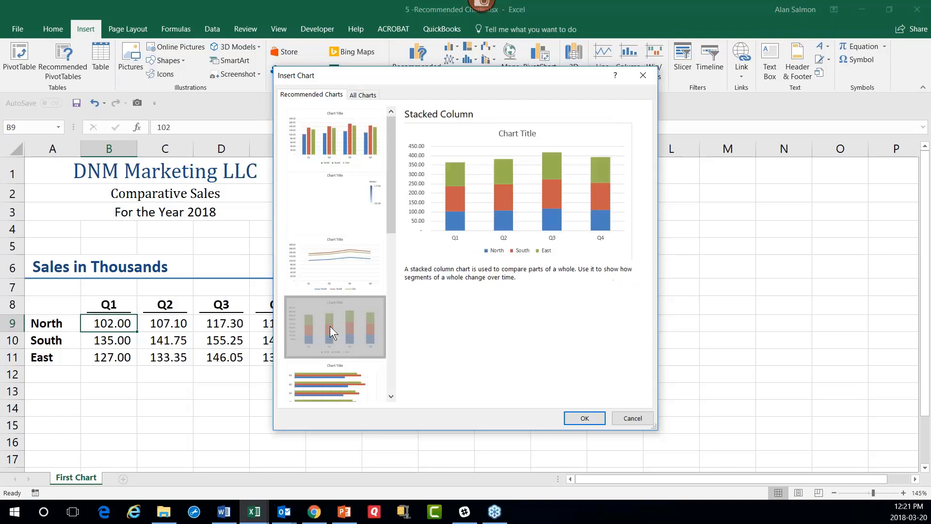
click(337, 390)
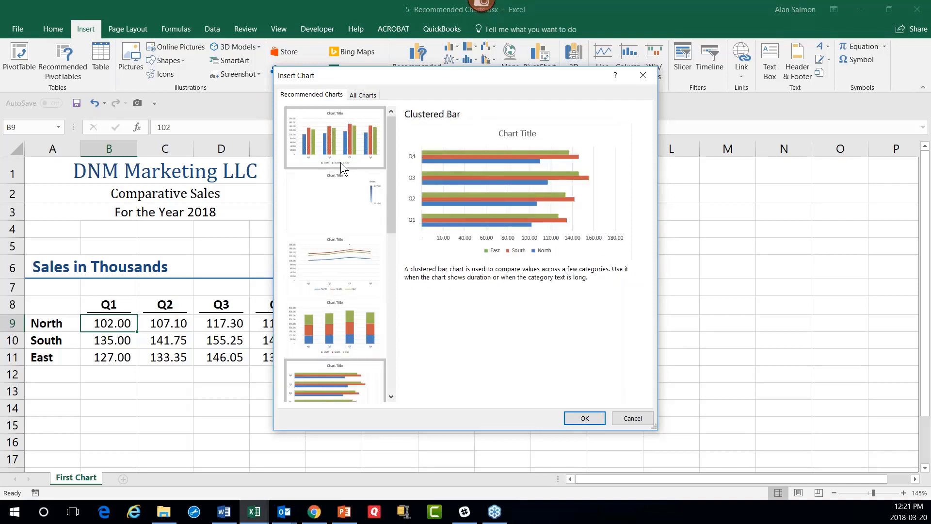
click(341, 128)
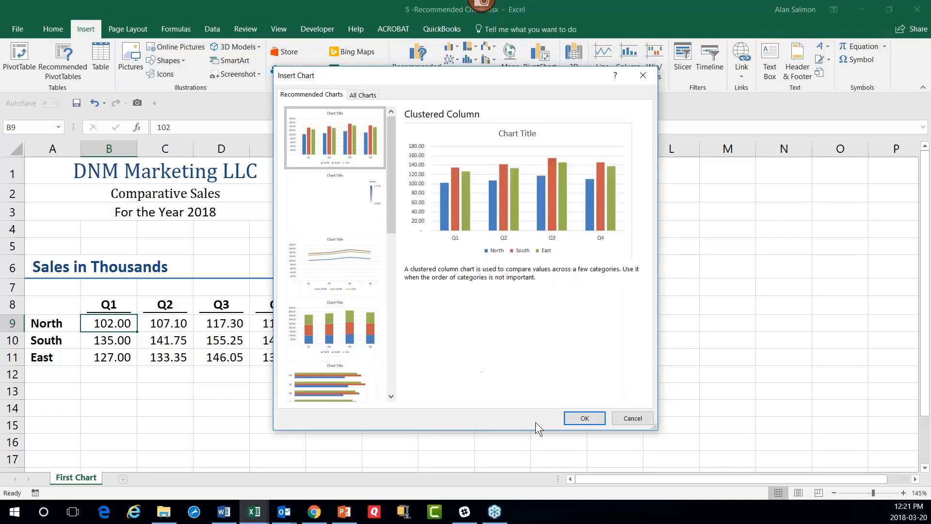
click(585, 420)
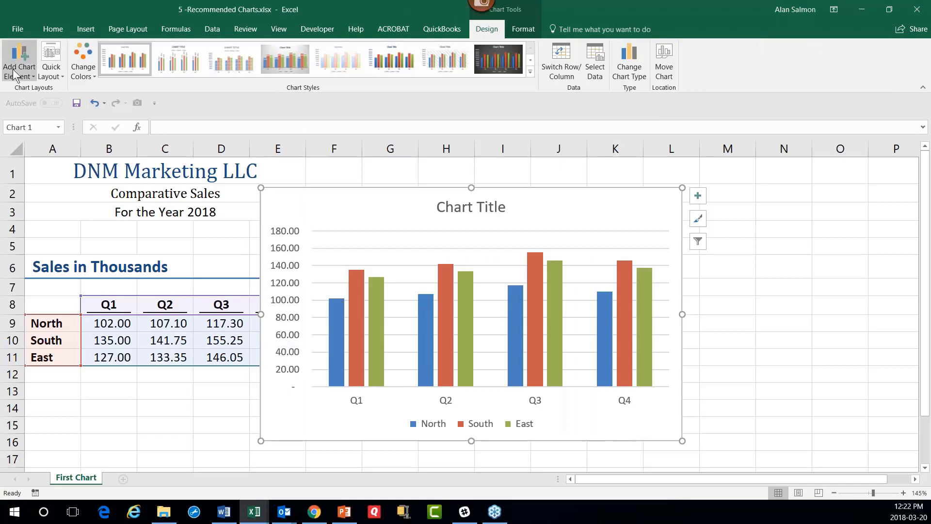
click(96, 103)
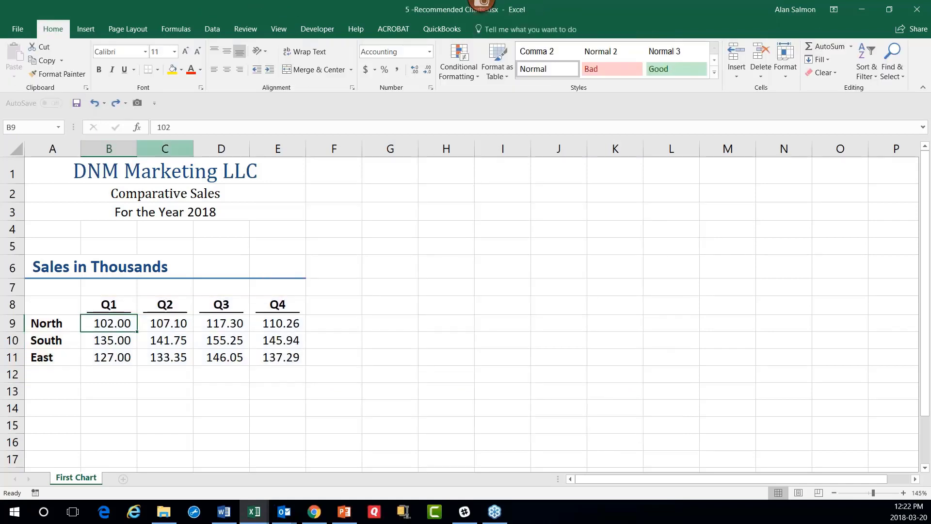
Step: Insert a 3-D clustered column chart of the regional quarterly sales
click(85, 30)
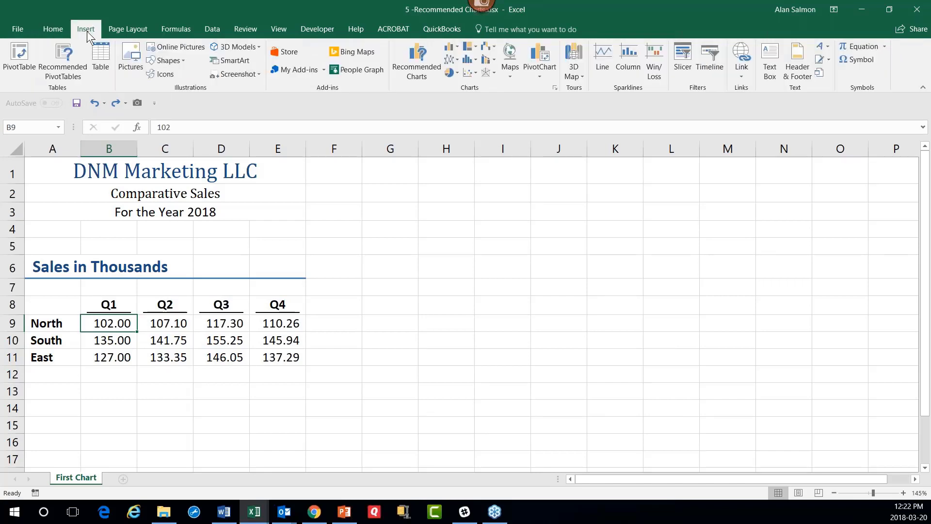
click(458, 49)
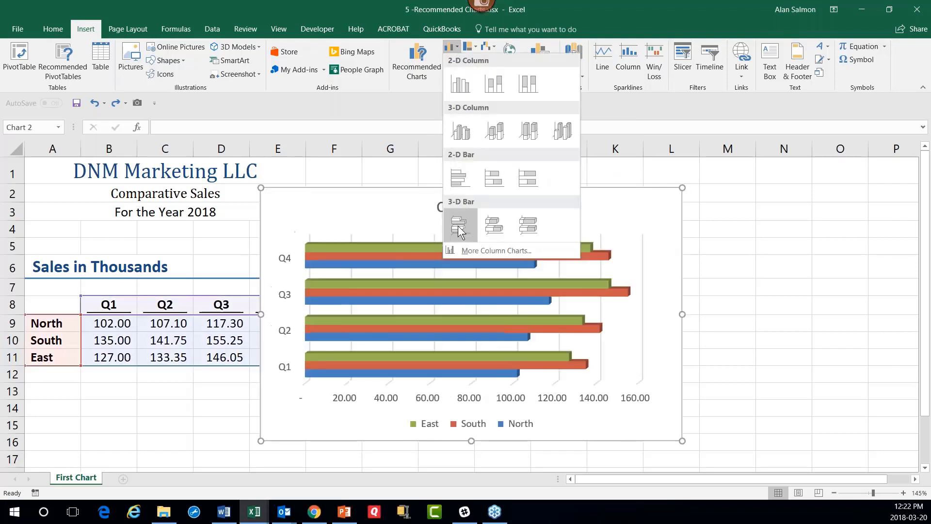
click(459, 134)
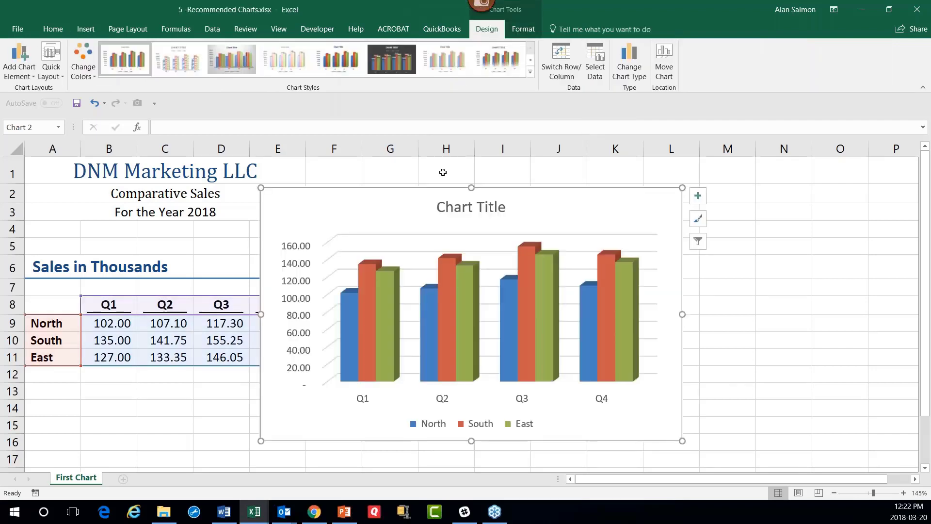
Step: In the 6 - Two Axis Chart.xlsx workbook, insert a basic 2-D line chart of the quarterly Sales and Margin Rate data
click(254, 513)
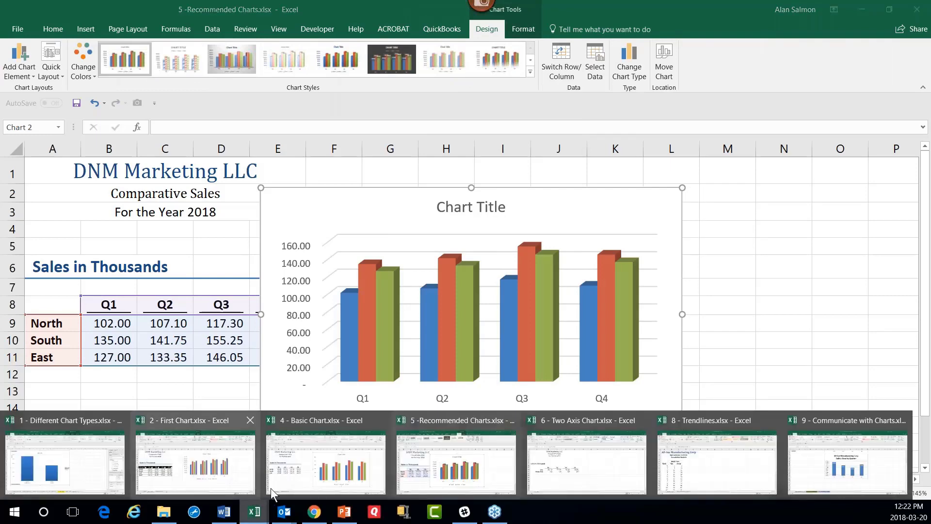
click(600, 457)
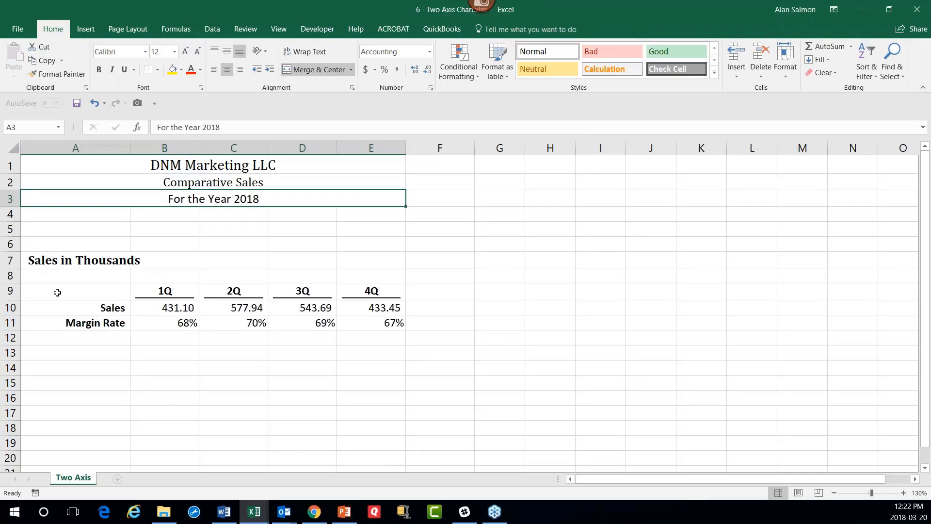
click(179, 304)
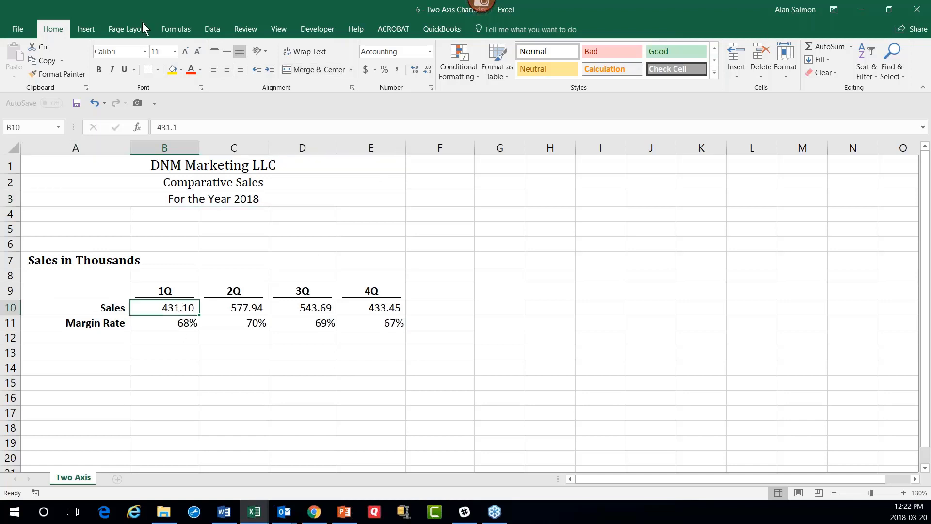
click(87, 30)
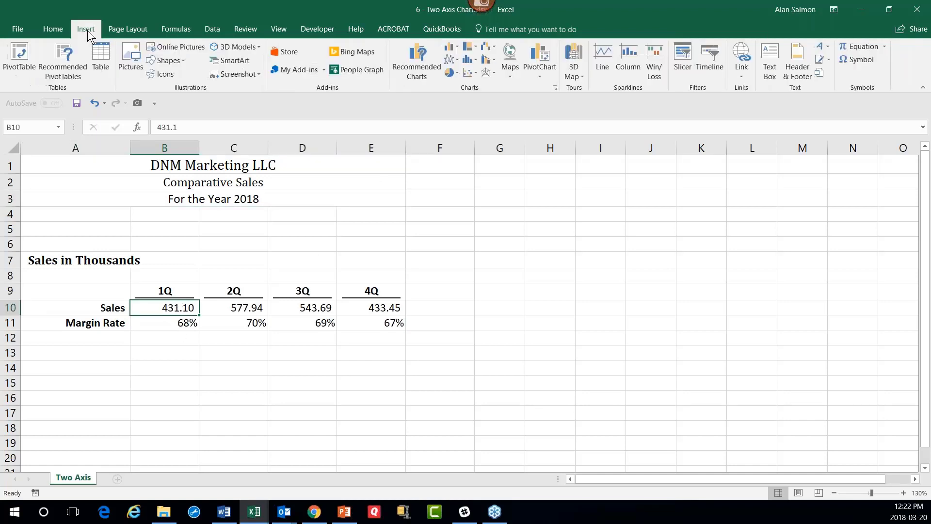
click(451, 58)
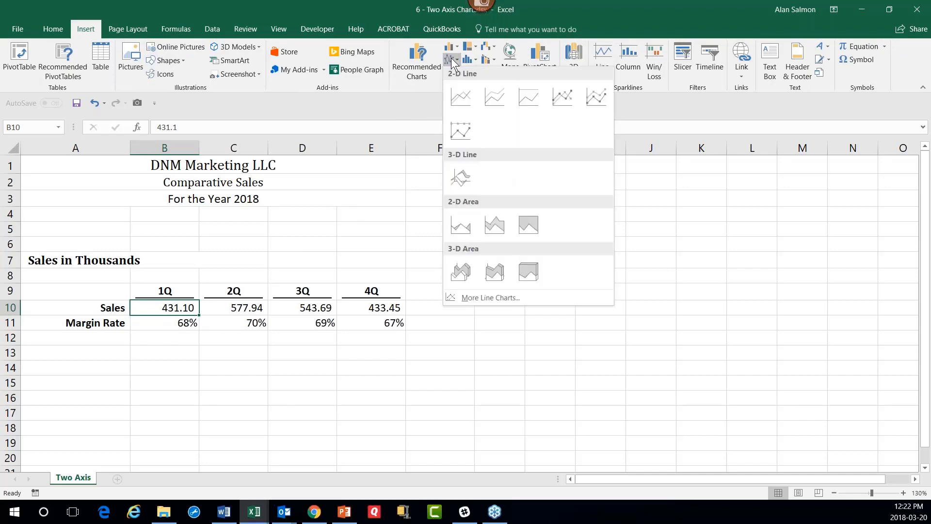
click(470, 97)
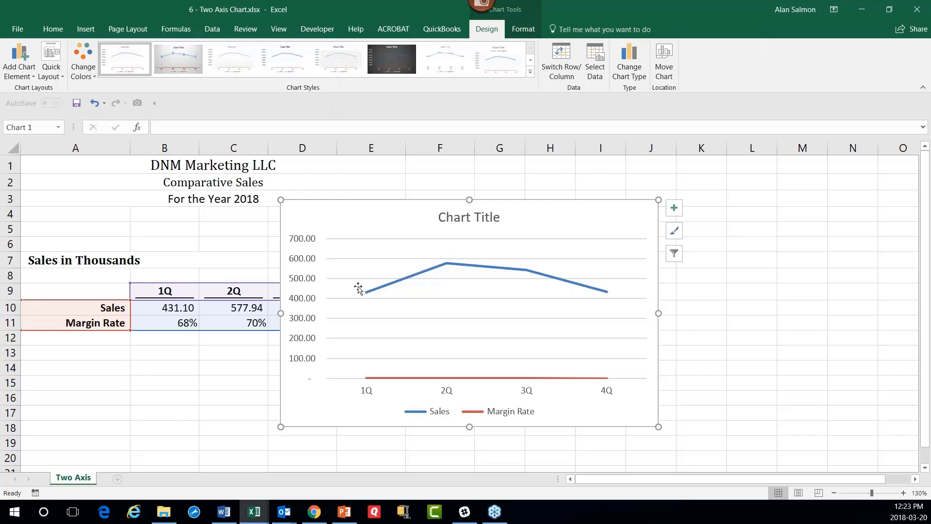
Step: Plot the chart's Margin Rate series on the secondary axis
click(466, 378)
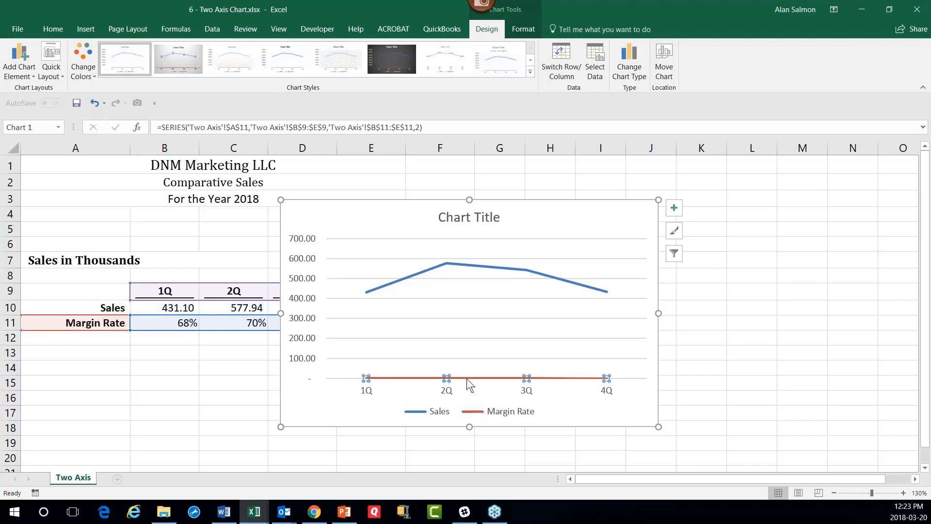
right_click(466, 378)
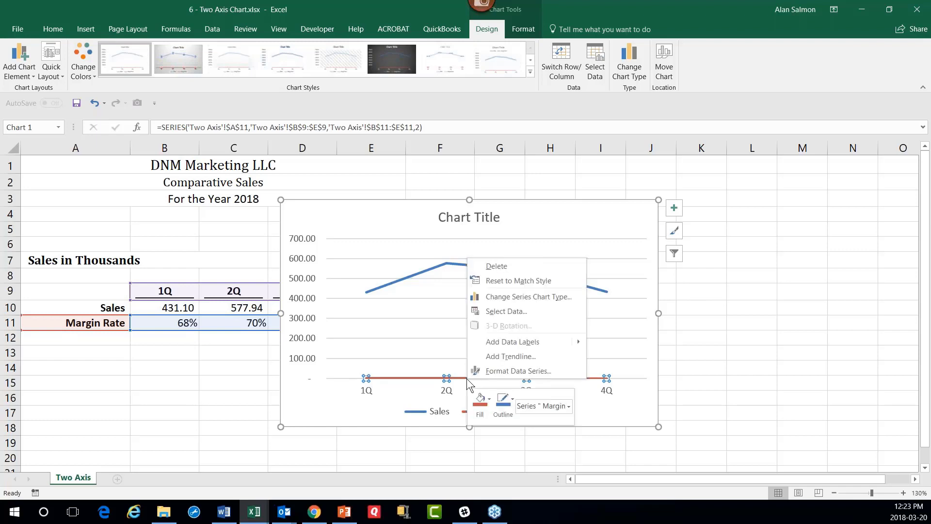
click(513, 370)
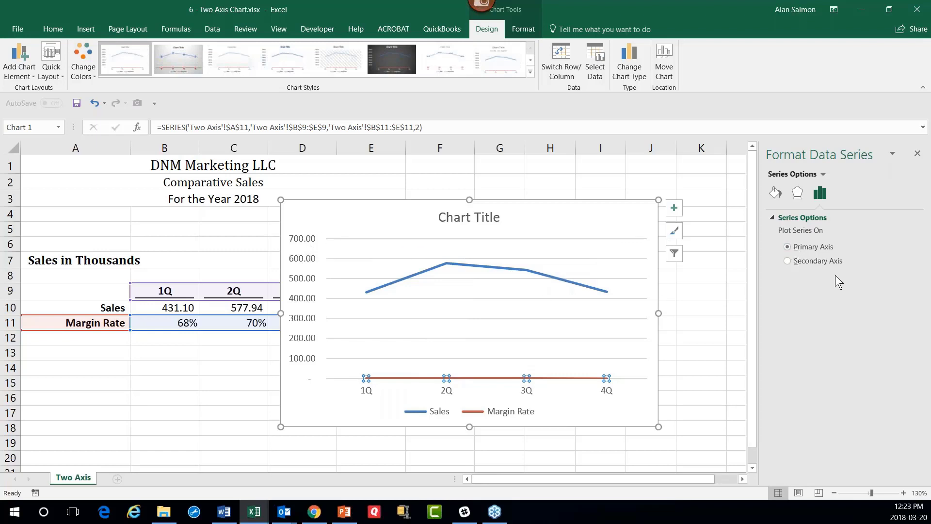
click(790, 264)
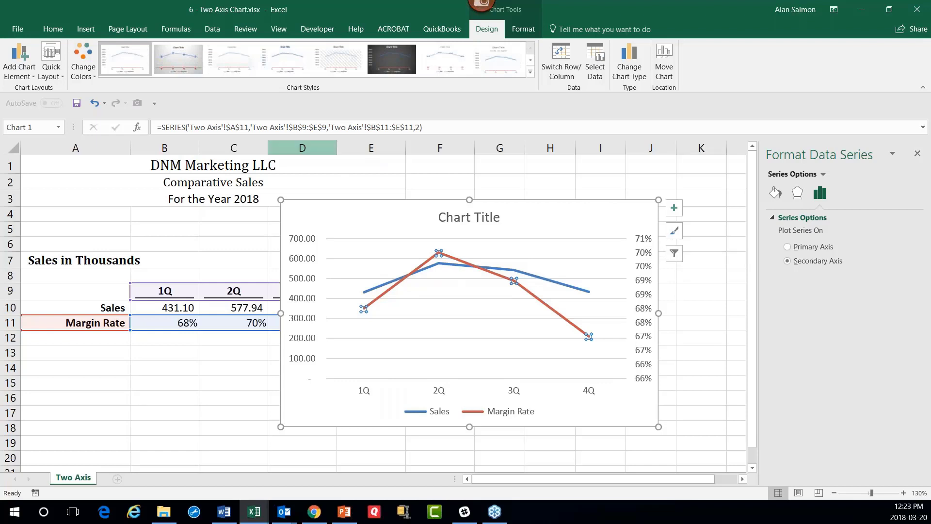
Step: Change the chart to the recommended Clustered Column type with Sales as columns and Margin Rate as a line, and close the formatting pane
click(86, 30)
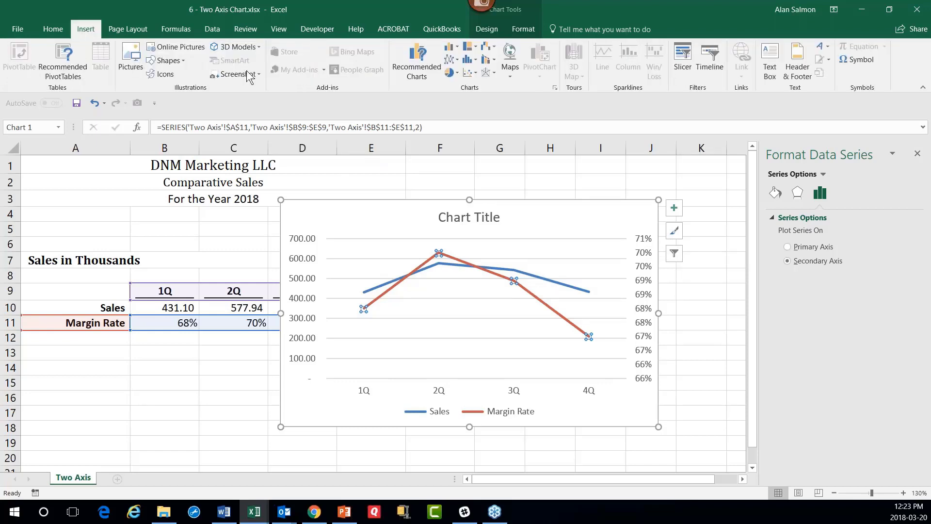
click(409, 65)
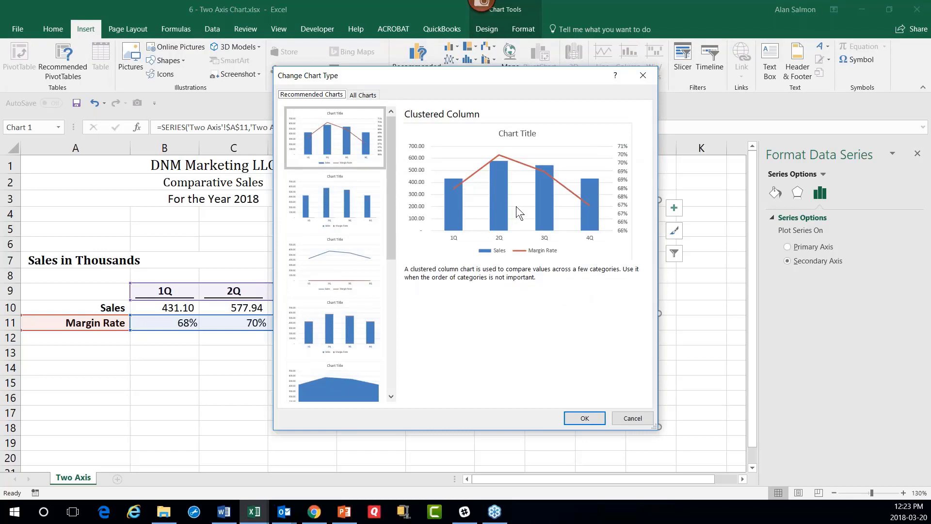
click(582, 418)
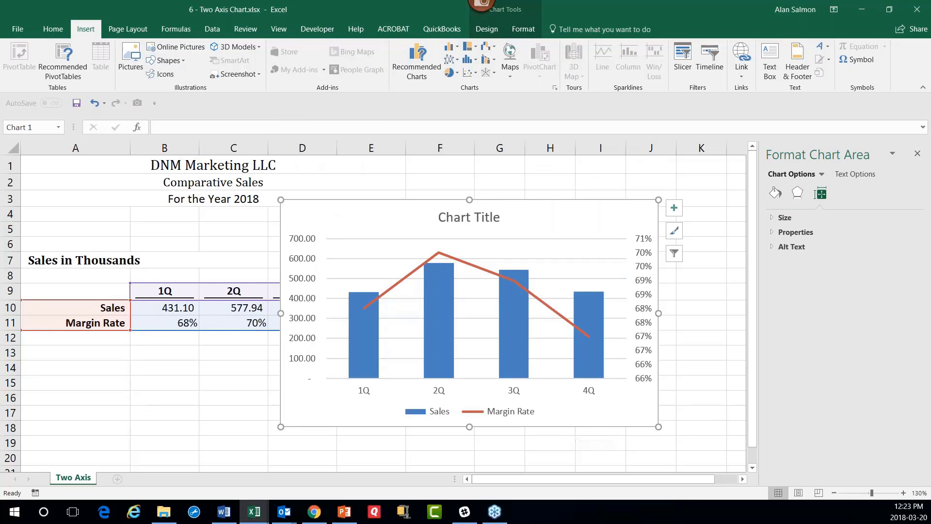
click(917, 154)
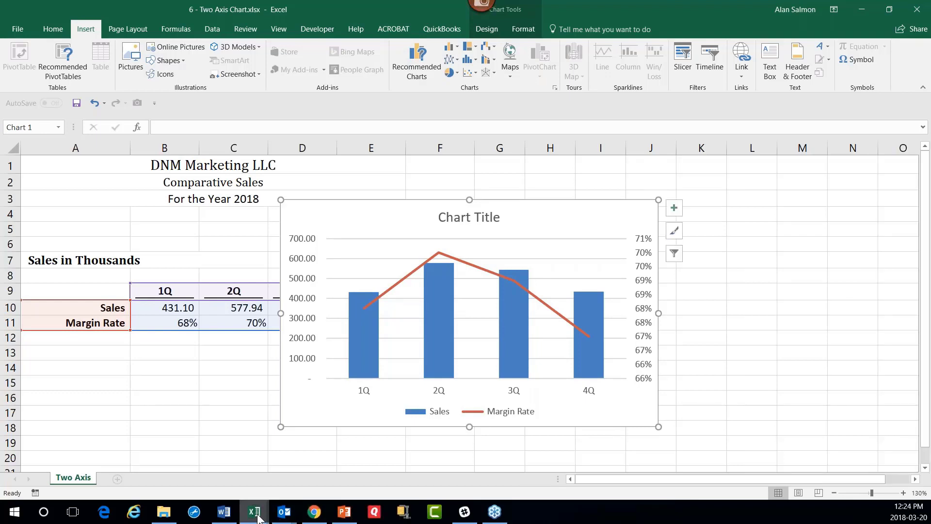
Step: Switch to the 8 - Trendlines.xlsx workbook
mouse_move(258, 518)
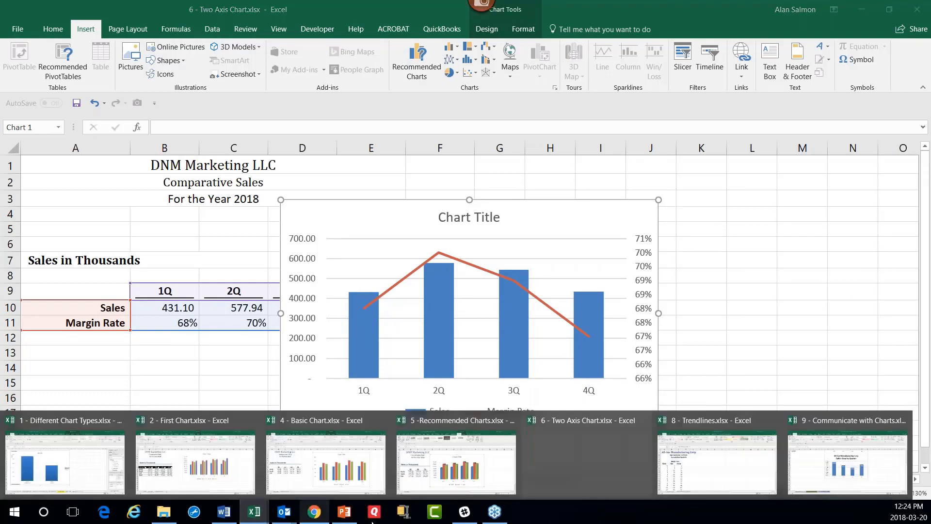
click(716, 467)
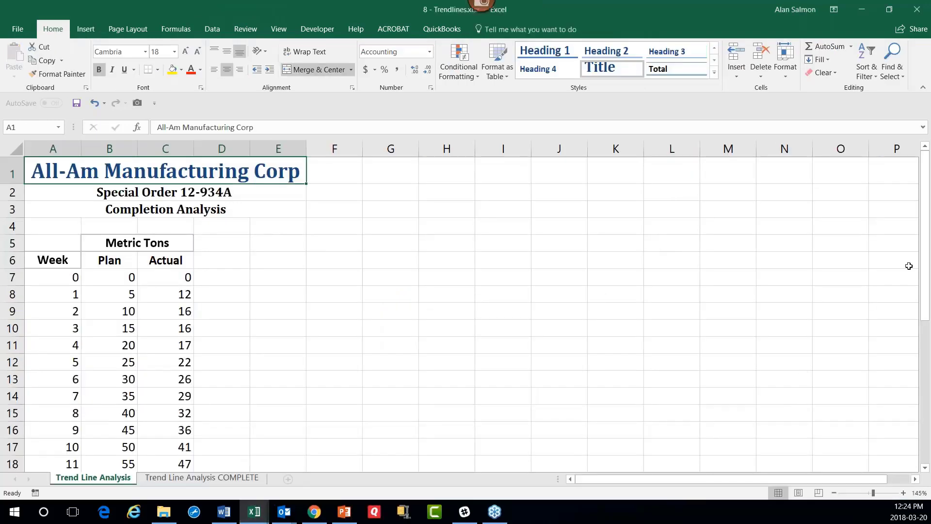
Step: Insert the recommended Line chart of the weekly Plan and Actual metric tons data
mouse_move(928, 268)
mouse_down()
mouse_move(926, 459)
mouse_move(899, 194)
mouse_up()
click(122, 327)
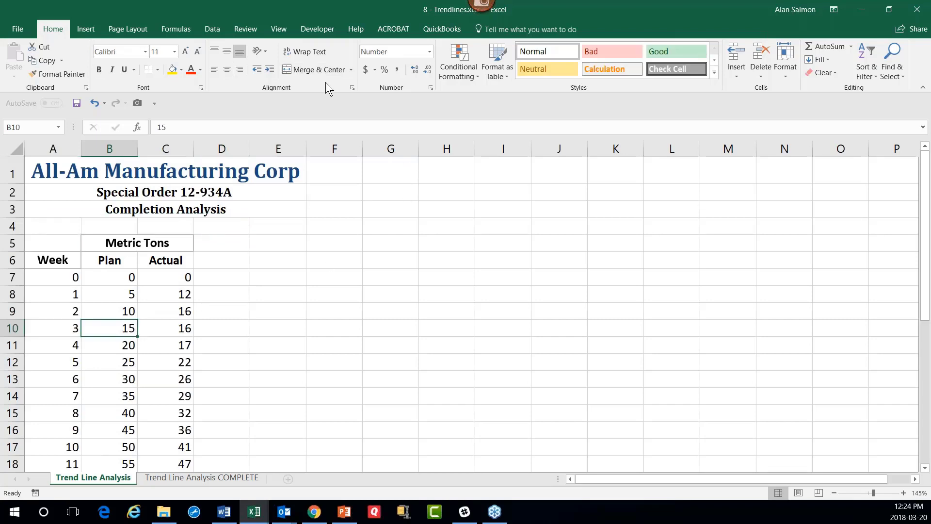
click(86, 29)
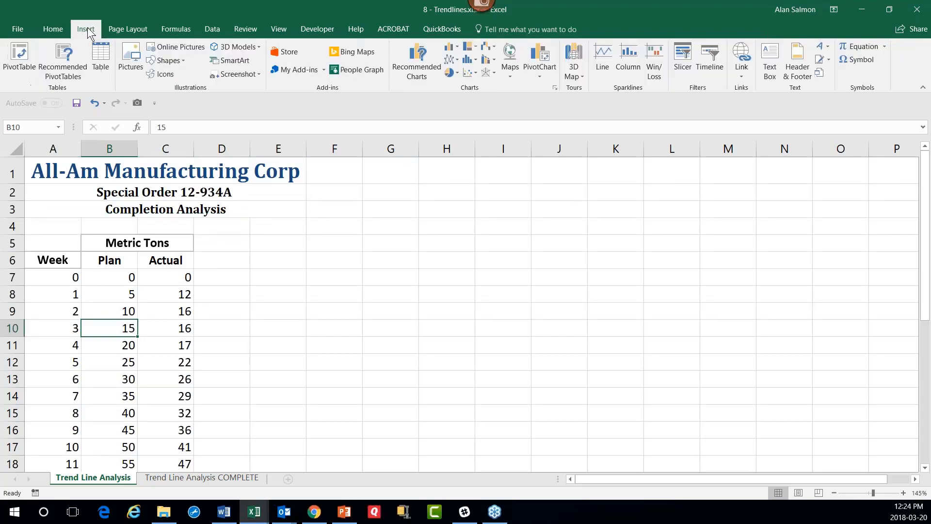
click(426, 74)
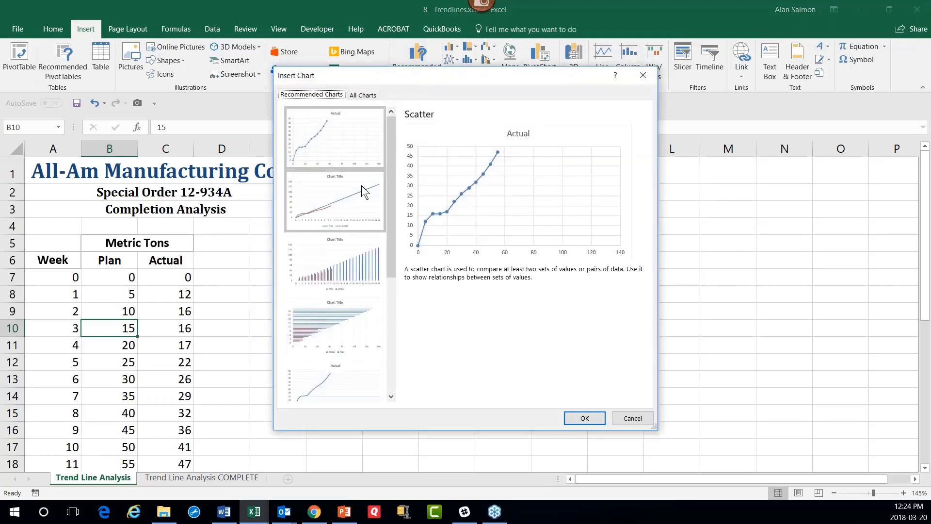
click(348, 197)
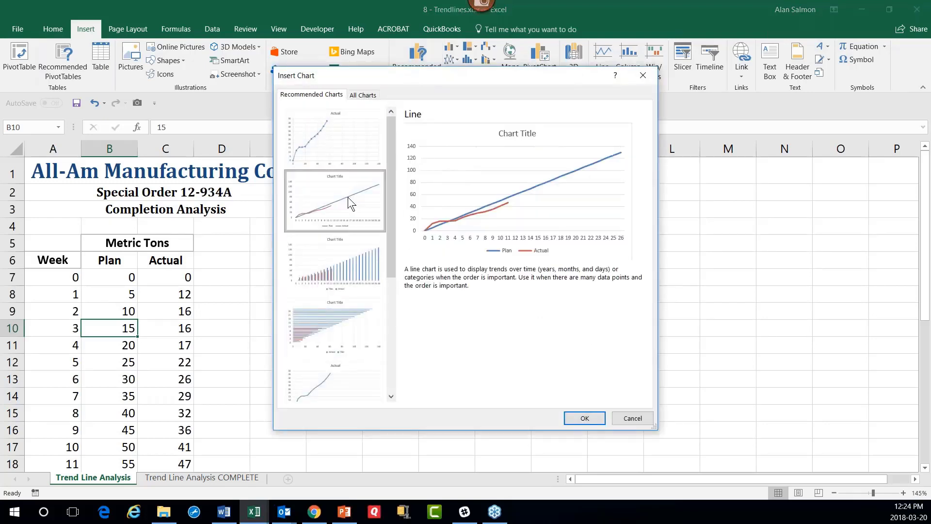
click(585, 418)
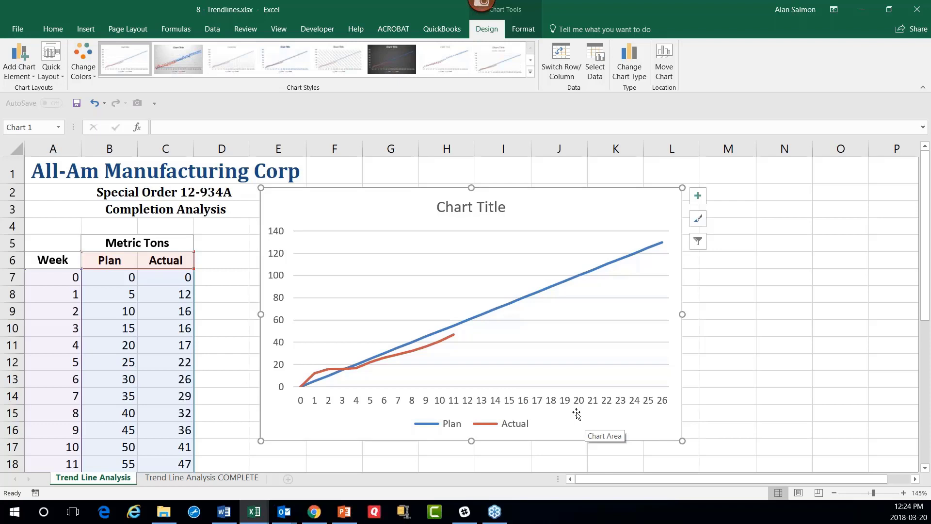
Step: Add a linear trendline to the chart's Actual series and close the formatting pane
mouse_move(664, 243)
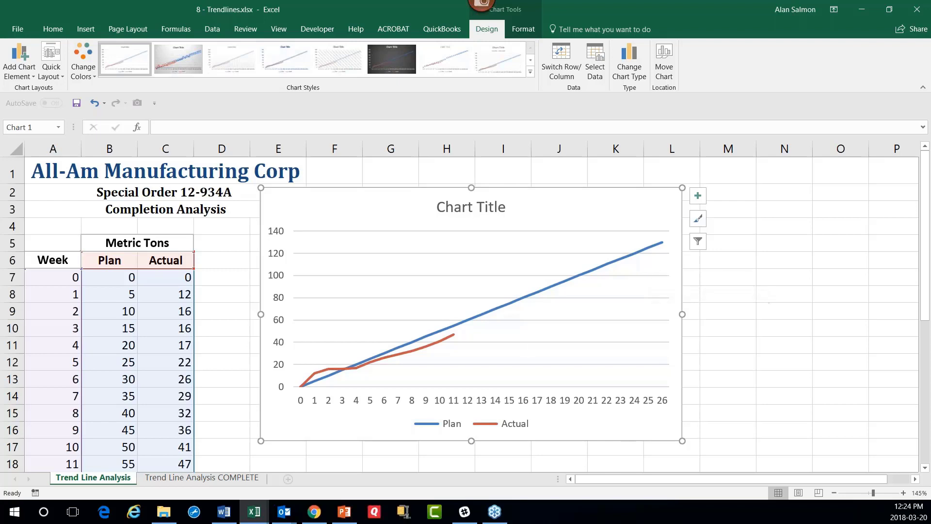
mouse_move(400, 354)
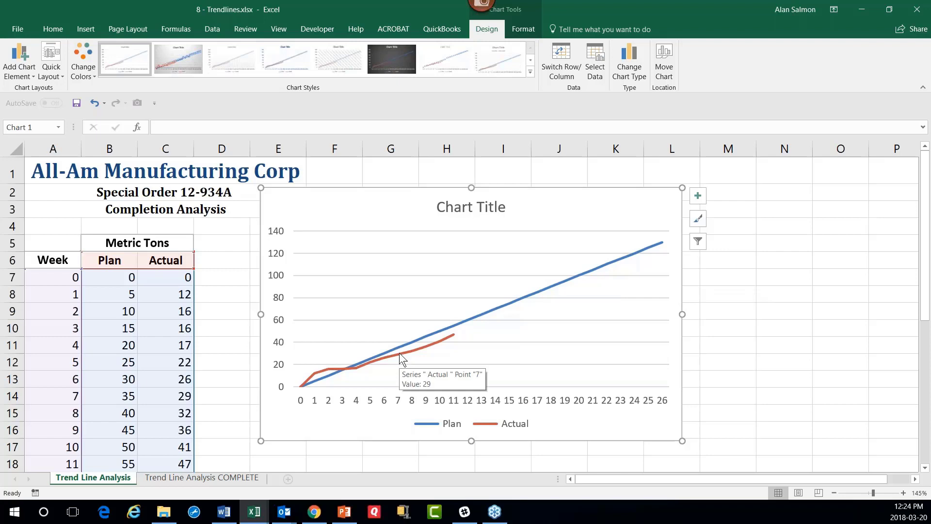
click(400, 353)
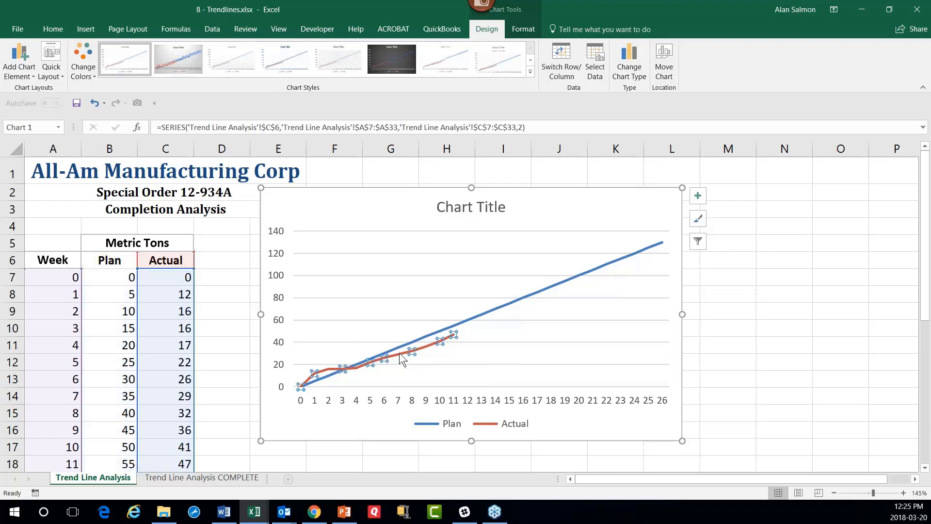
right_click(400, 353)
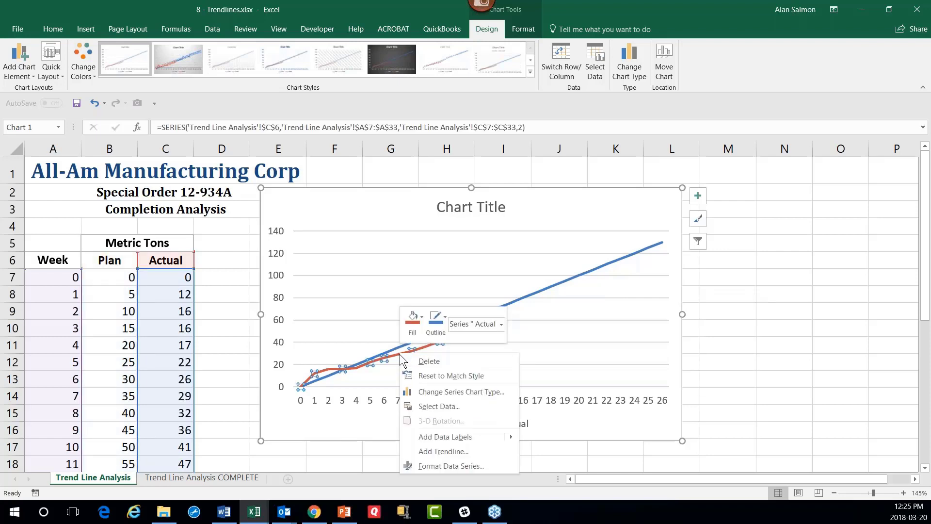
click(446, 451)
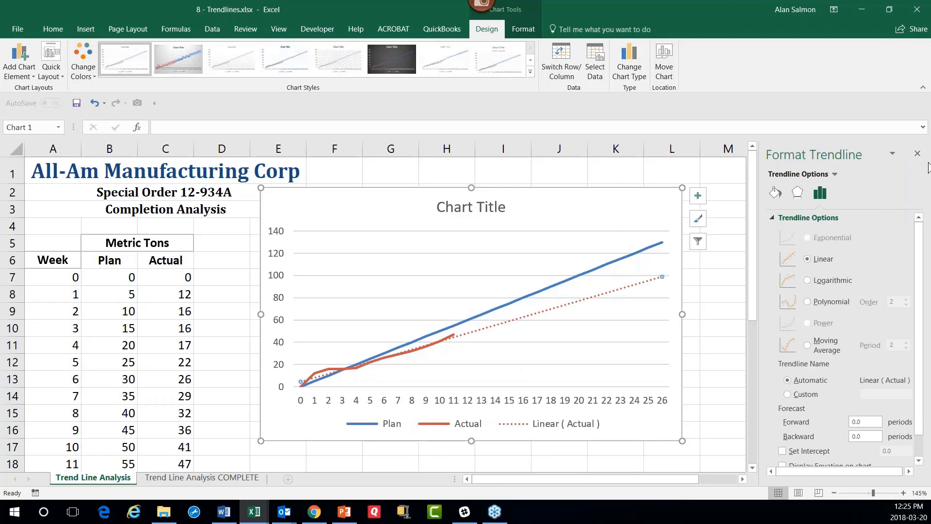
click(916, 154)
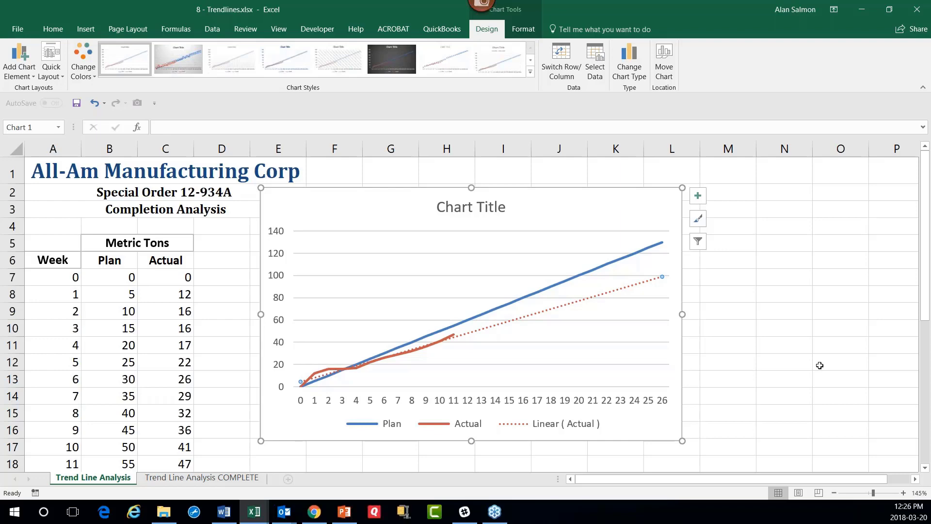
Step: Switch to the 9 - Communicate with Charts.xlsx workbook and compare the two defect rate charts on the Explanation in Title sheet
click(254, 521)
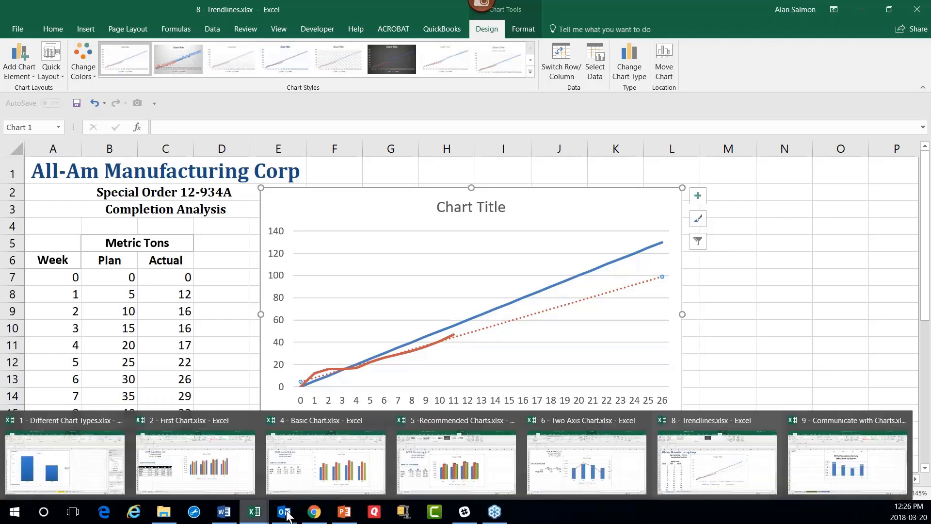
click(900, 442)
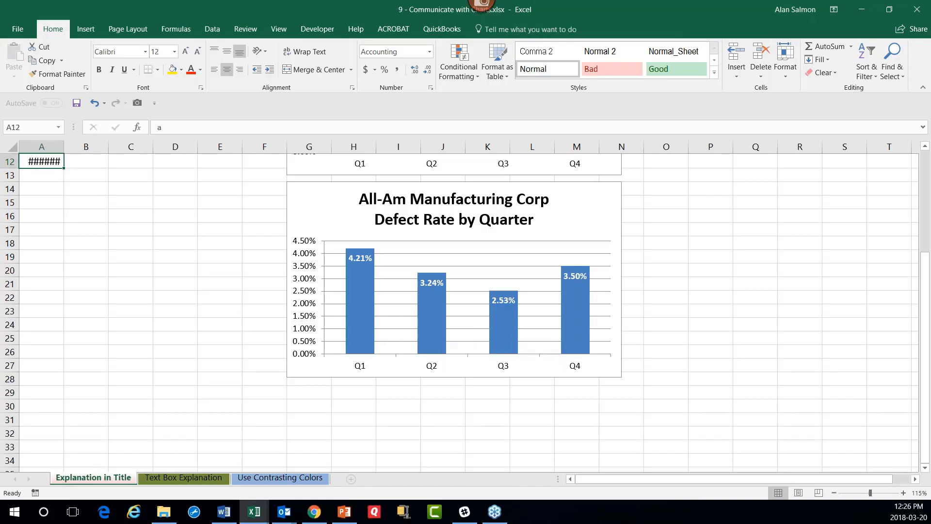
mouse_move(505, 325)
mouse_move(574, 317)
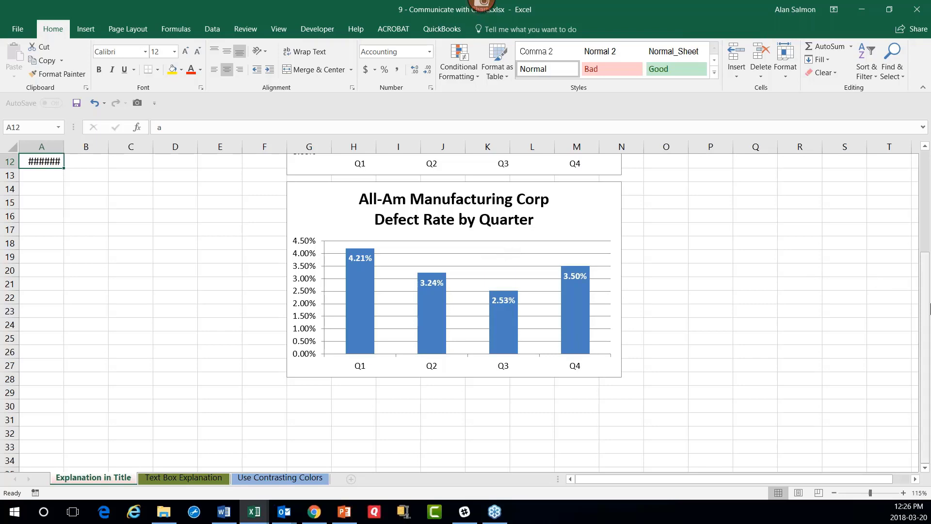
drag(930, 307, 928, 168)
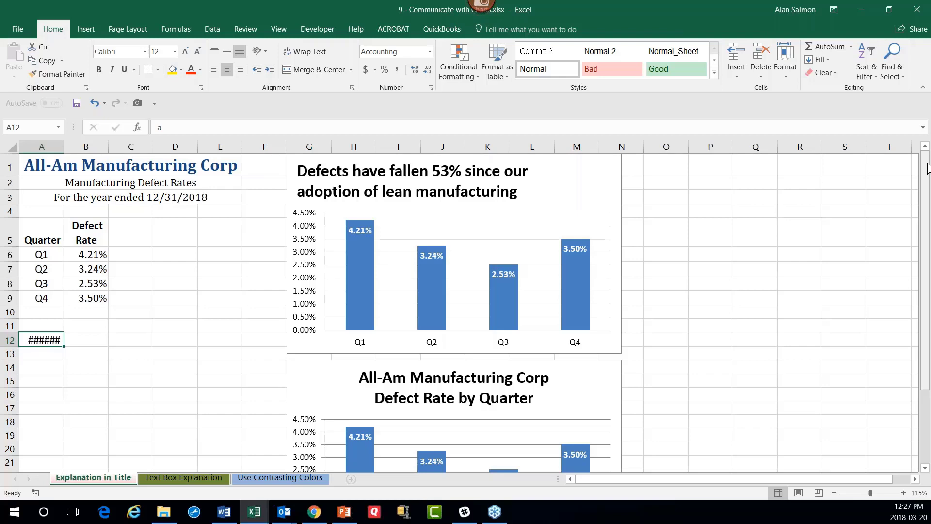
Step: On the Use Contrasting Colors sheet, select only the chart's Q3 NIBT column and view its available formatting commands
click(271, 478)
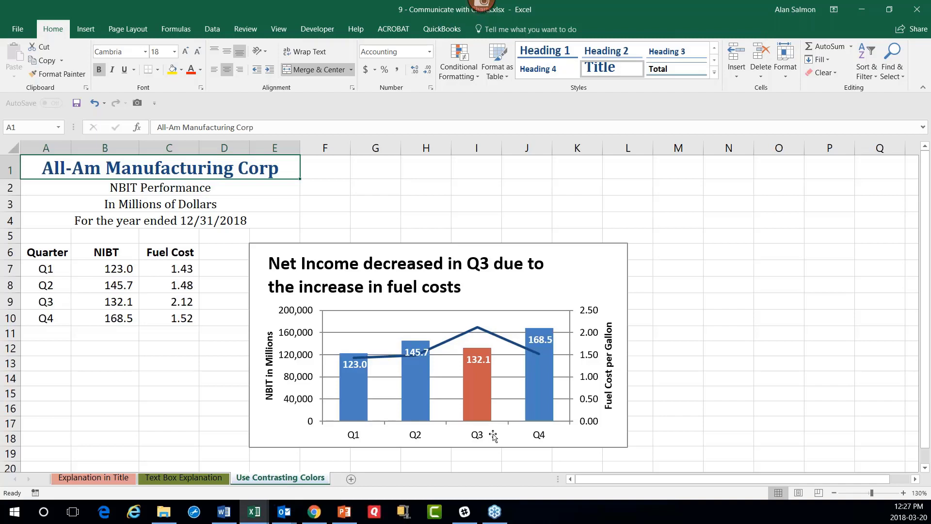
mouse_move(480, 412)
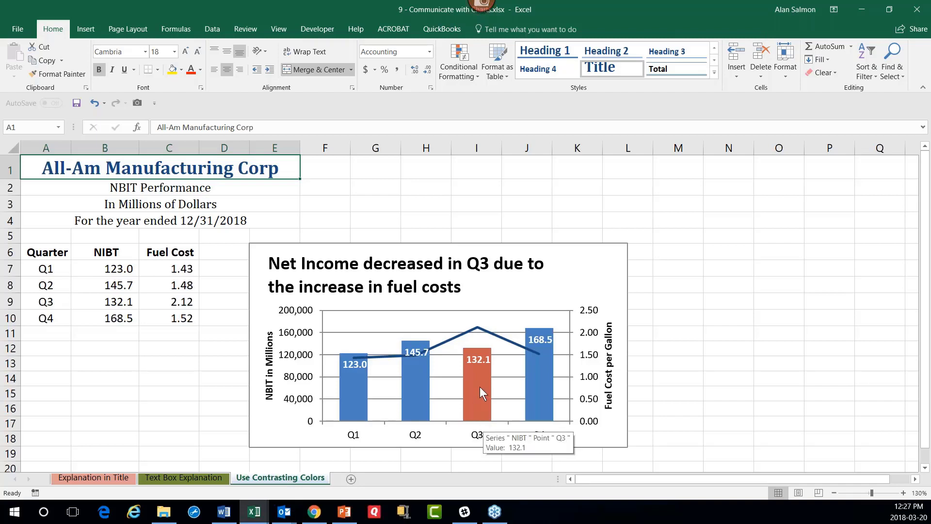
click(479, 386)
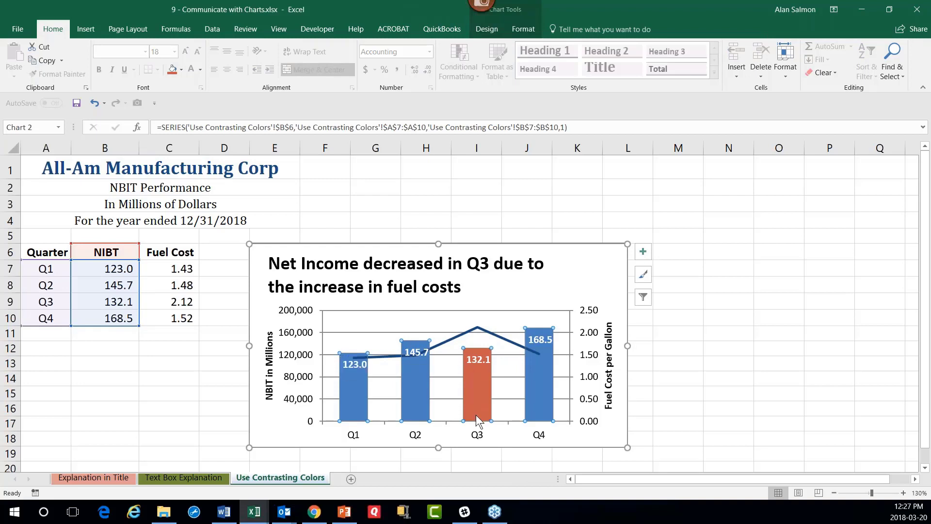
mouse_move(475, 416)
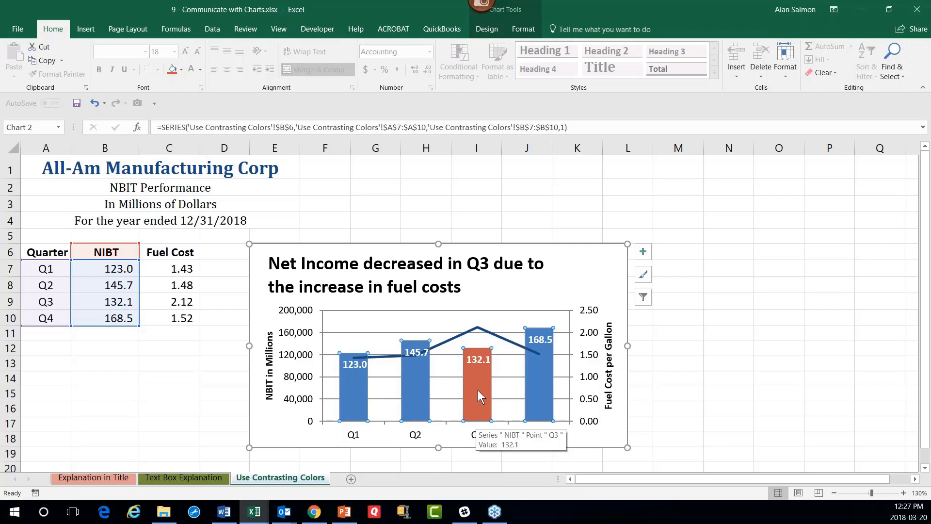
click(478, 391)
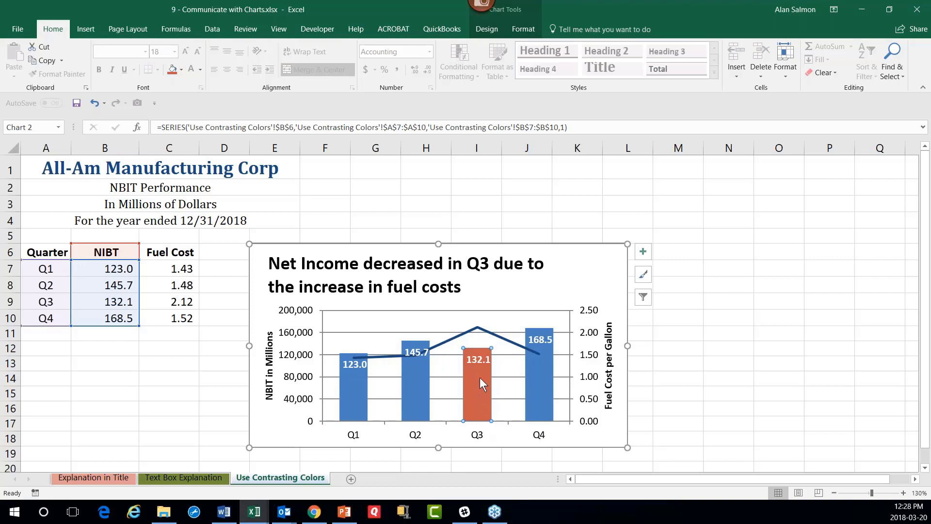
right_click(480, 383)
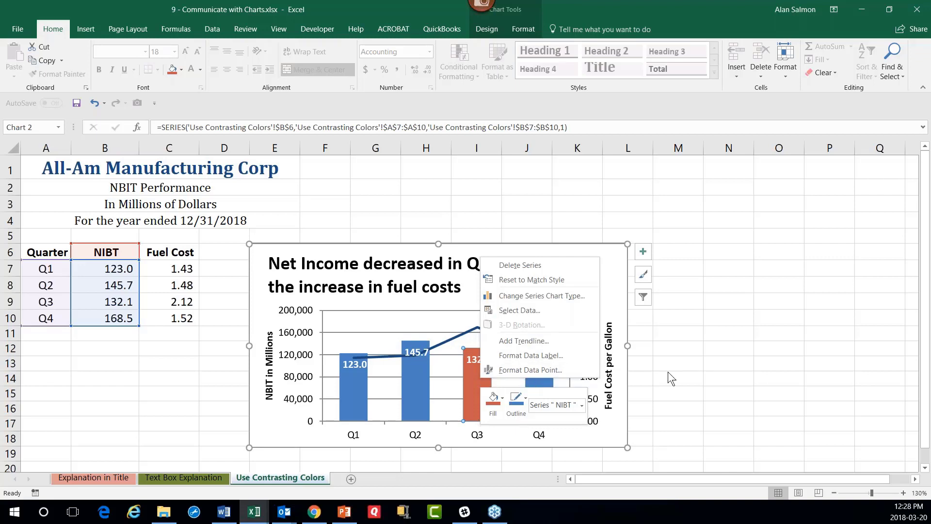
key(Escape)
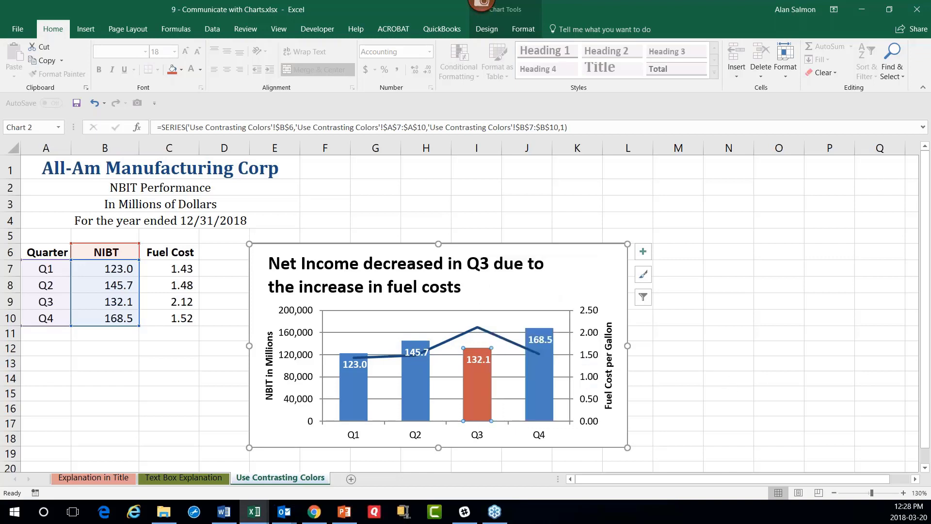
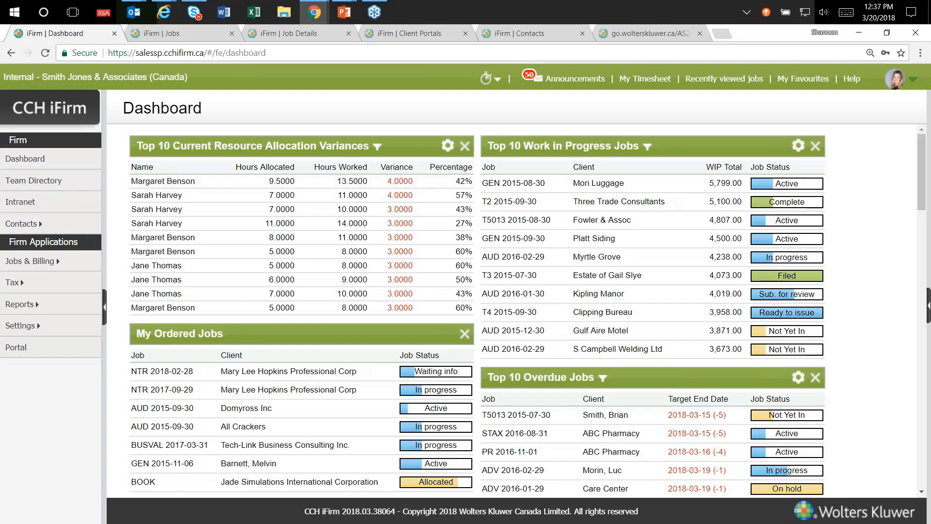
click(282, 53)
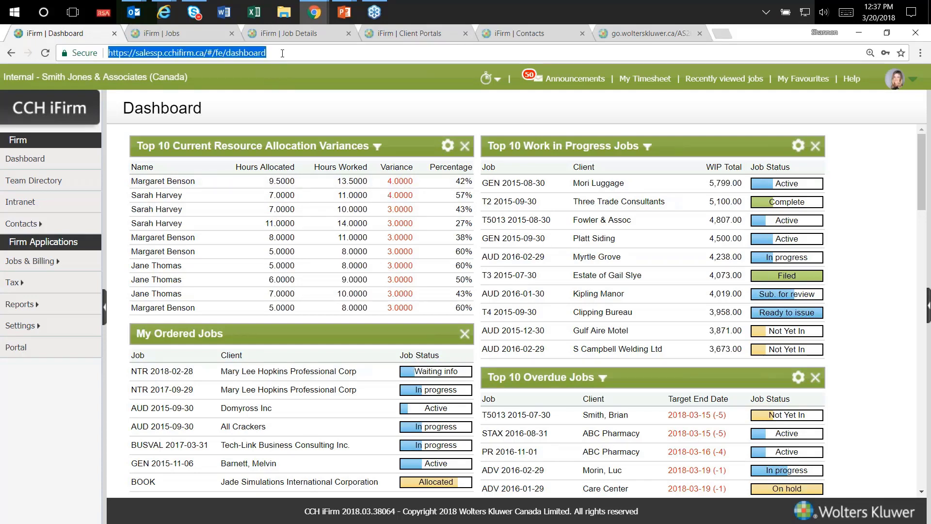
click(157, 53)
drag(109, 53, 205, 55)
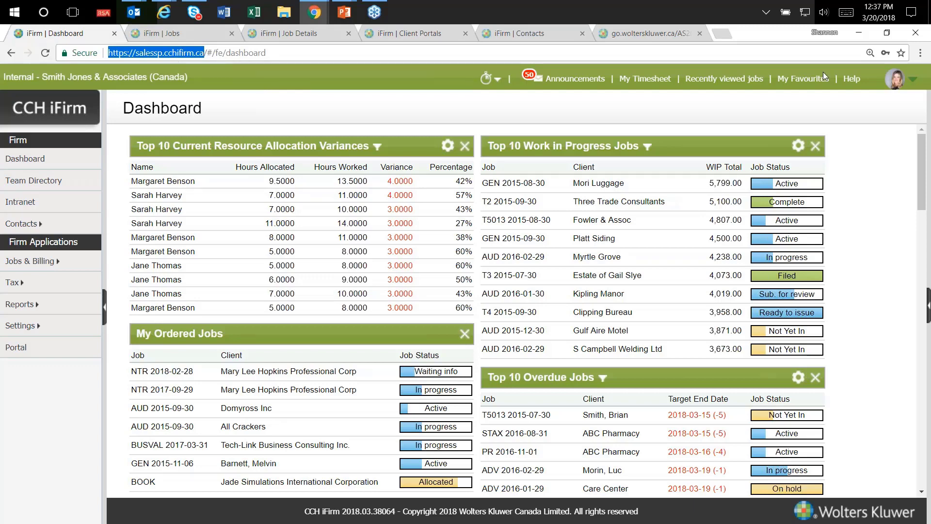
mouse_move(895, 80)
click(258, 74)
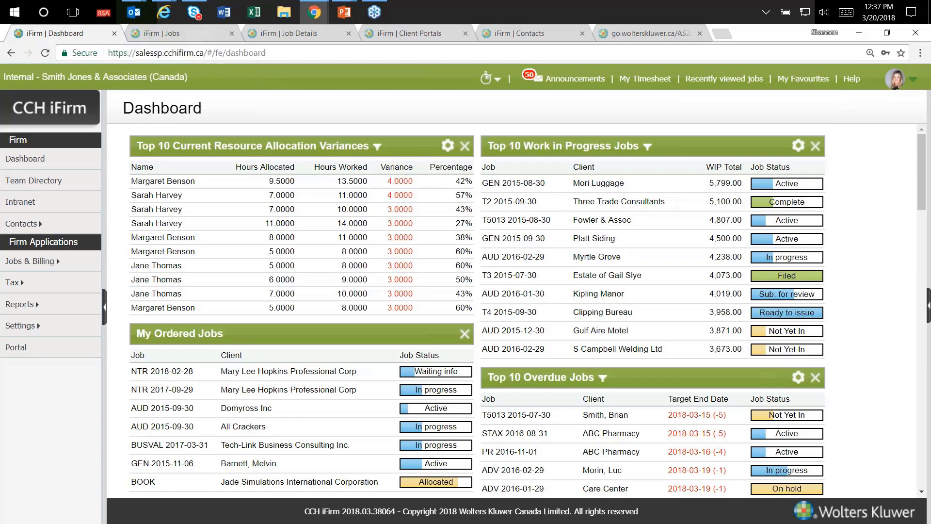
Step: Look through the open Jobs, Job Details, Client Portals and Contacts pages and return to the Dashboard
click(197, 32)
click(301, 33)
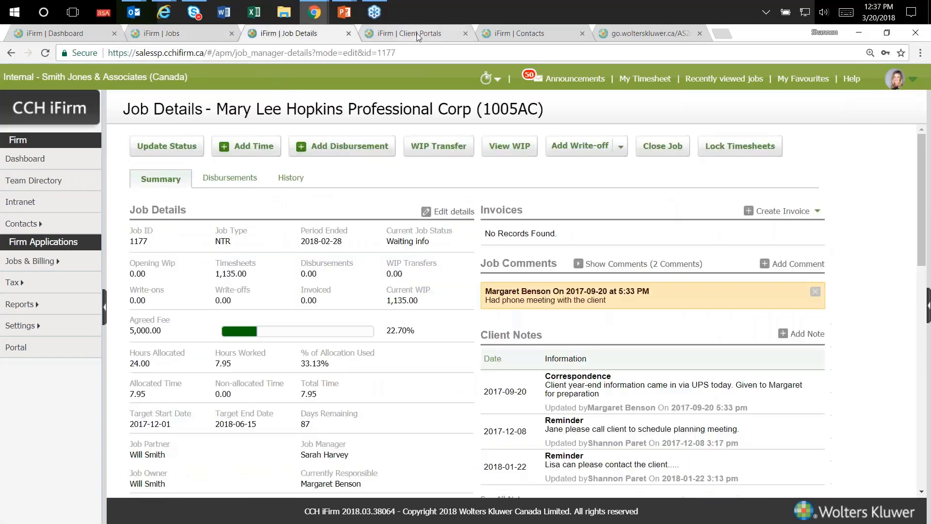
click(417, 33)
click(522, 35)
click(60, 33)
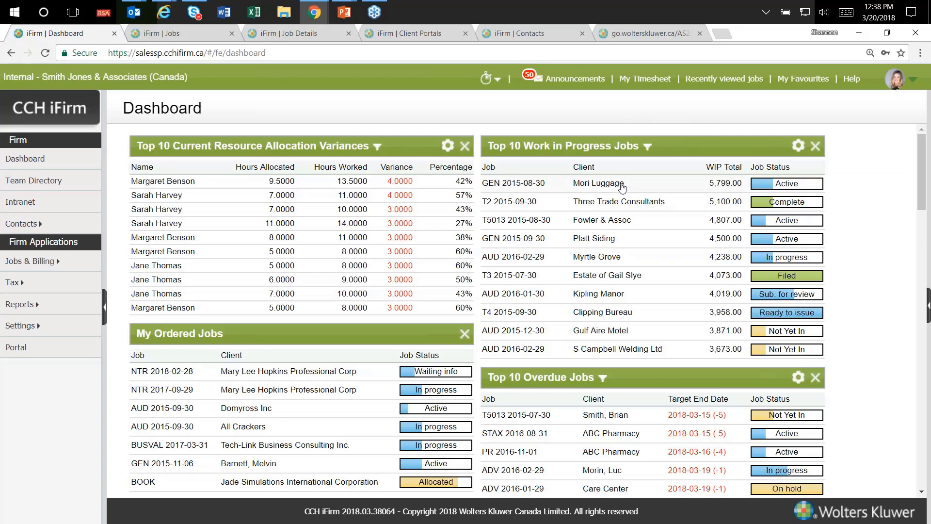
Step: Filter the Top 10 Work in Progress Jobs widget by the first named job manager and save the setting
click(798, 147)
click(542, 281)
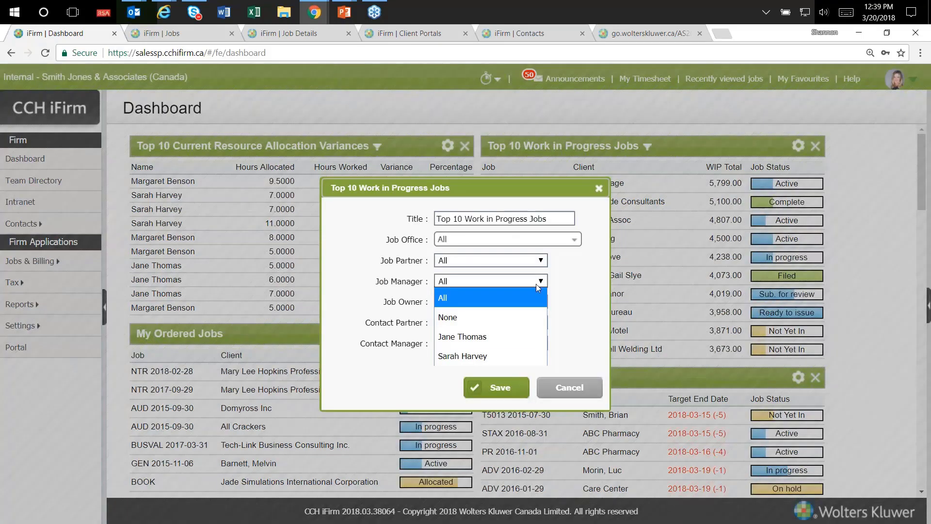
click(528, 341)
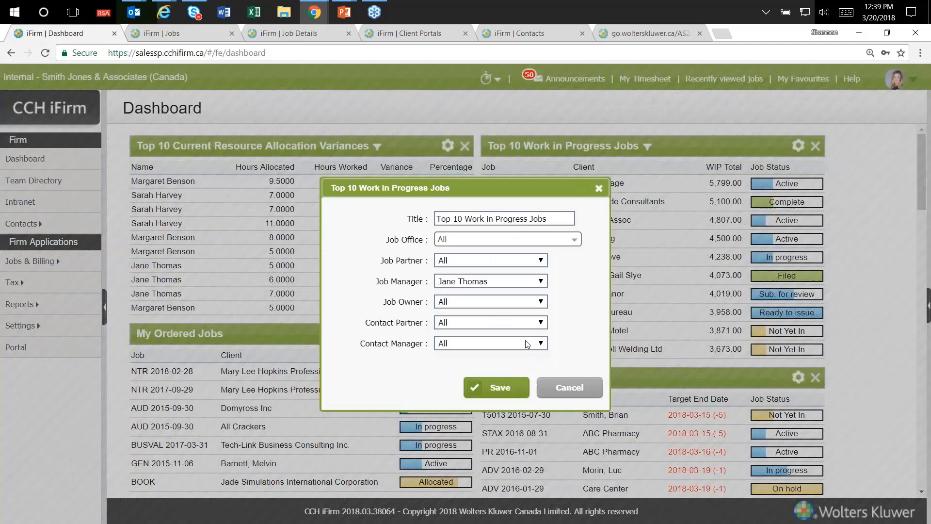
click(499, 387)
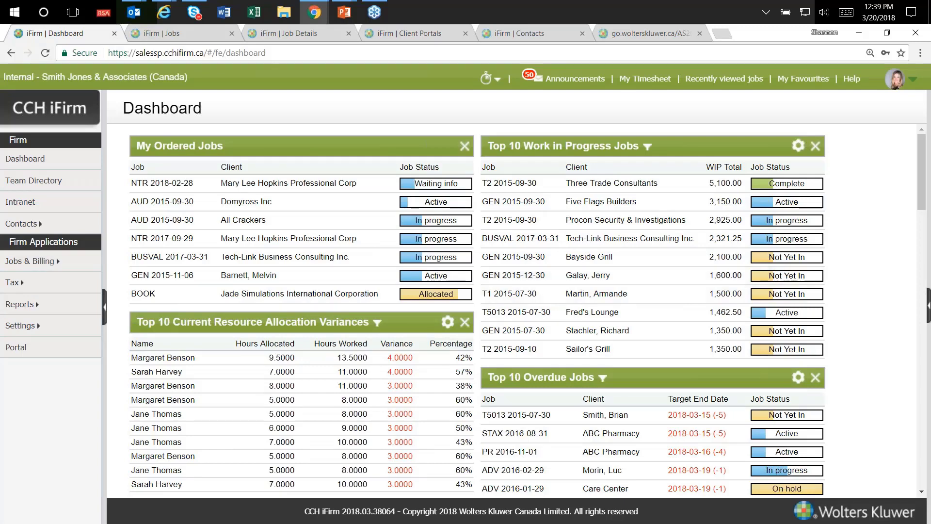
Step: Review the dashboard's overdue jobs, timesheets, accounts receivable, WIP, annual revenue and resource allocation widgets
scroll(564, 259, down, 3)
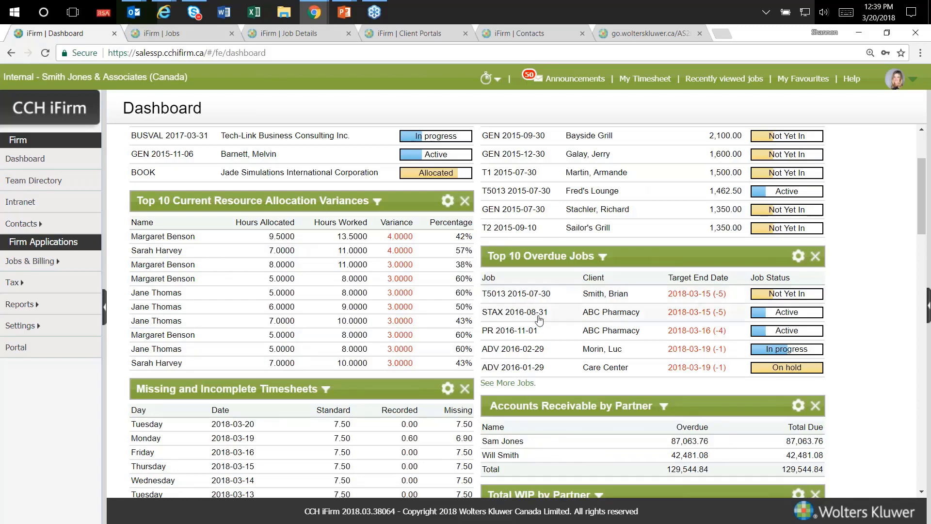
scroll(540, 319, down, 3)
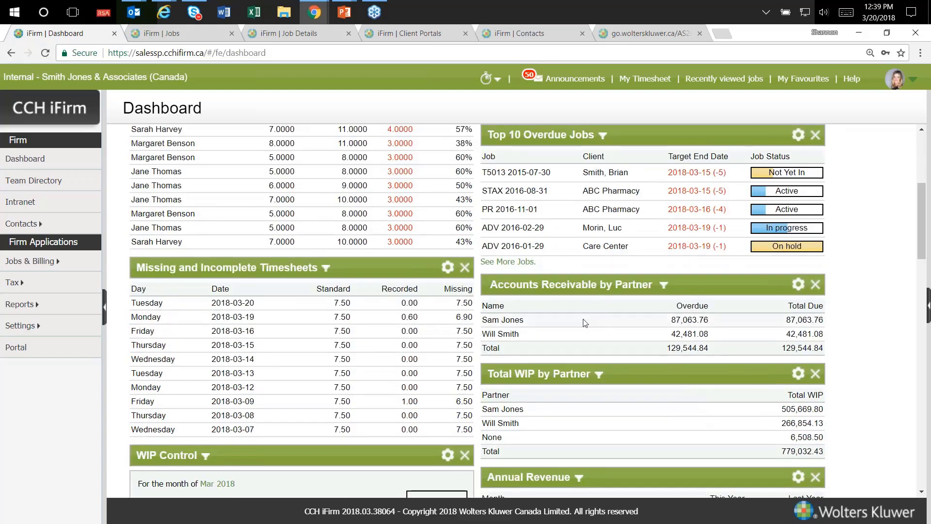
scroll(585, 327, down, 1)
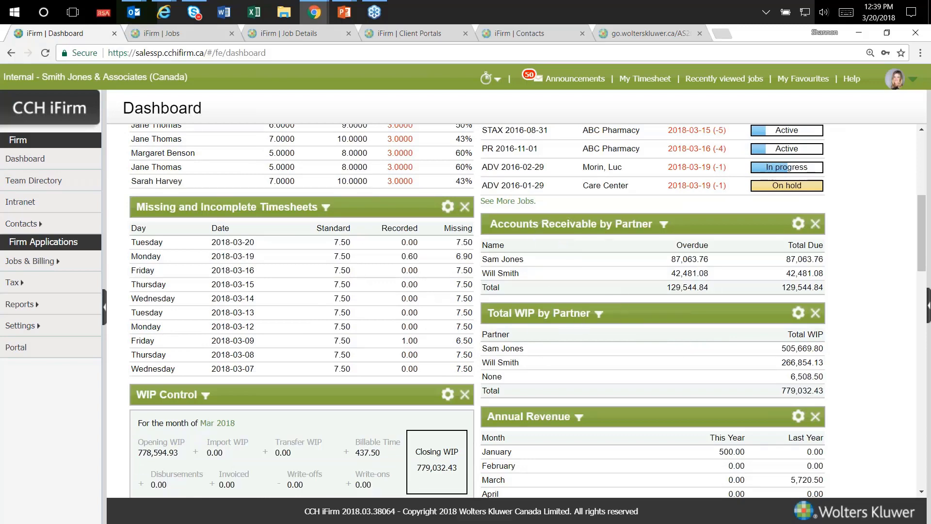
scroll(578, 320, down, 3)
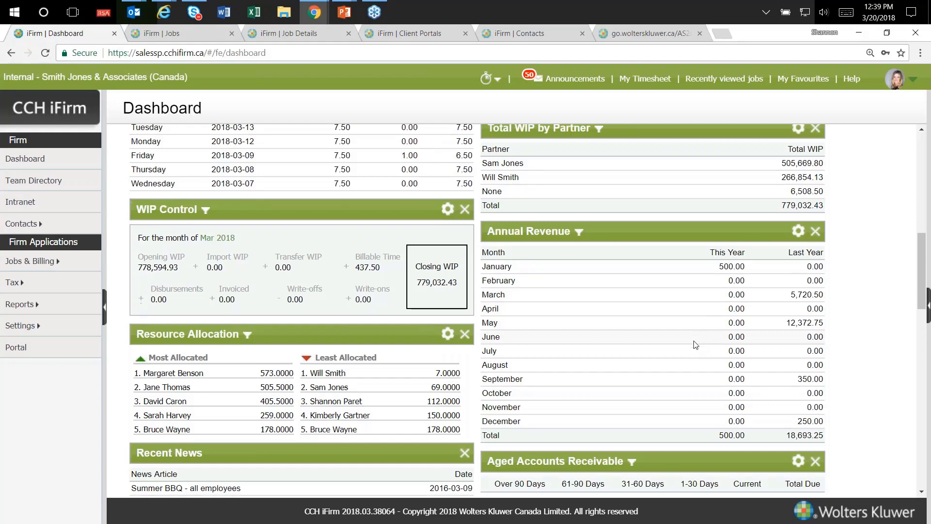
Step: Review the Resource Allocation, Recent News, Top 10 Used Documents, Aged Accounts Receivable and timesheet widgets on the dashboard
scroll(695, 345, down, 3)
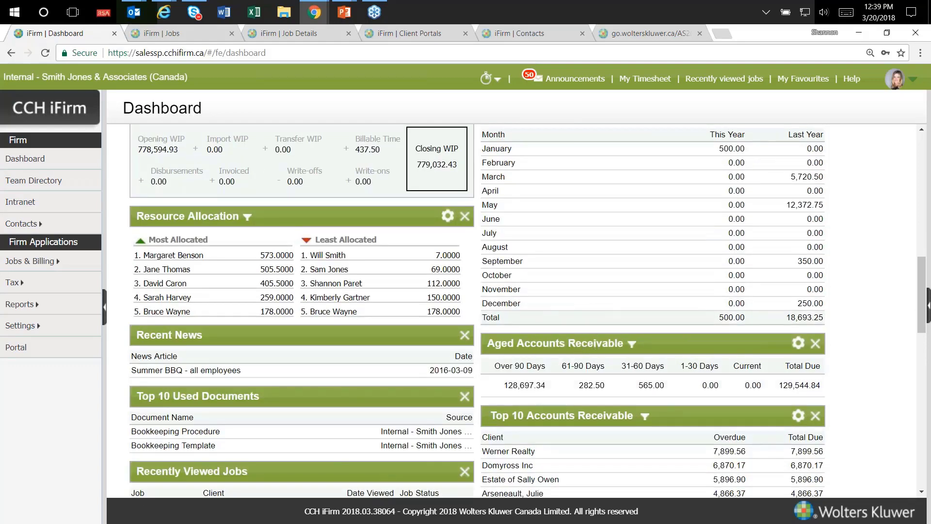
scroll(563, 378, down, 1)
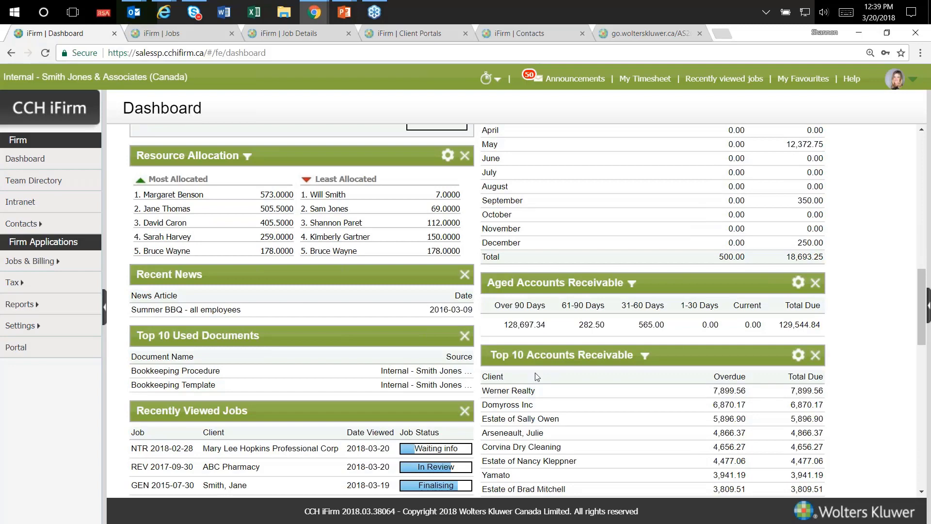
scroll(537, 377, up, 2)
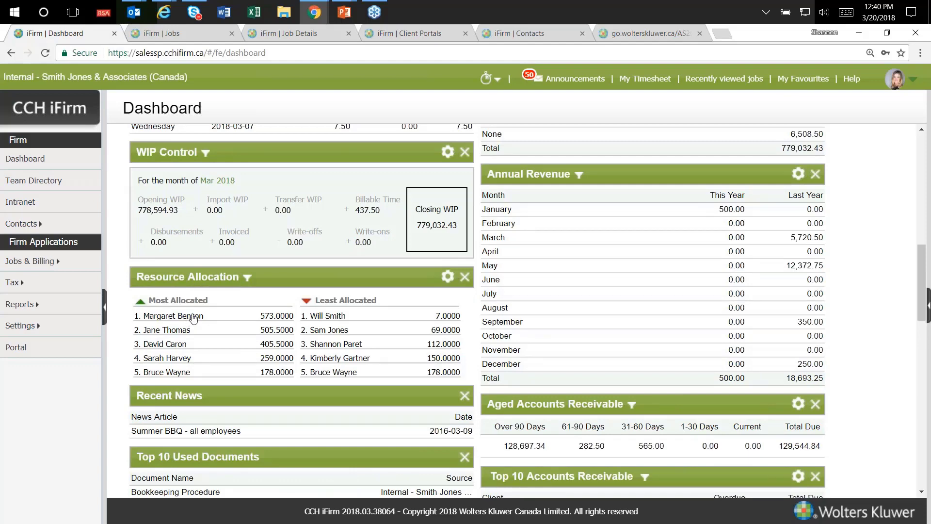
click(368, 321)
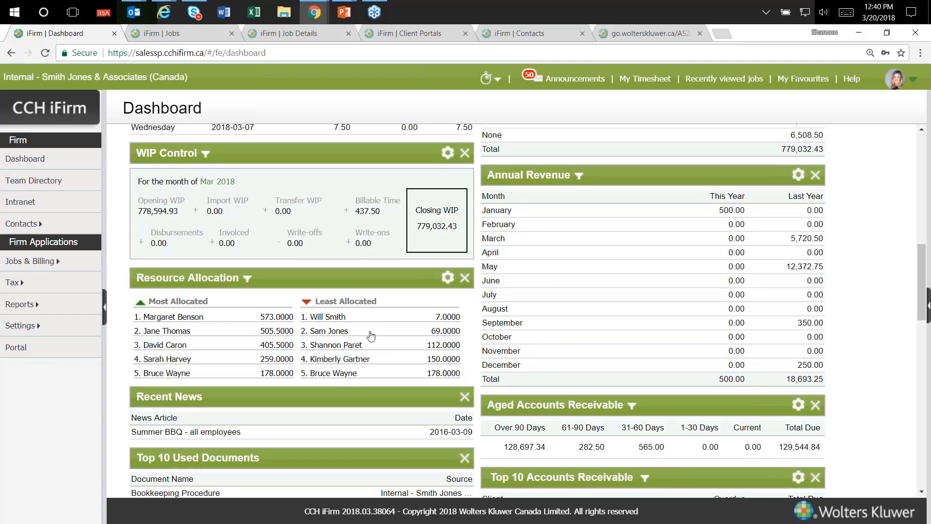
scroll(371, 335, up, 4)
scroll(370, 332, up, 3)
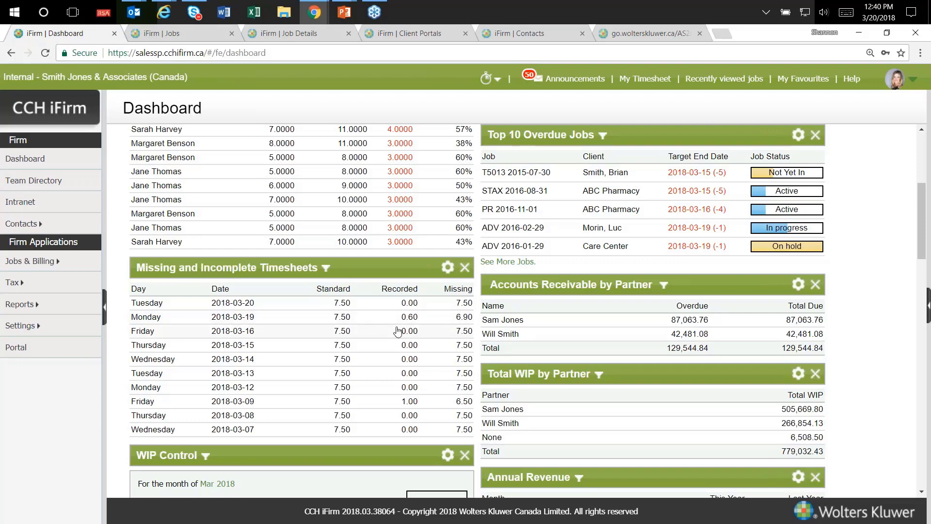
Step: Move Top 10 Current Resource Allocation Variances above My Ordered Jobs and Top 10 Overdue Jobs above Top 10 Work in Progress Jobs
scroll(397, 331, up, 5)
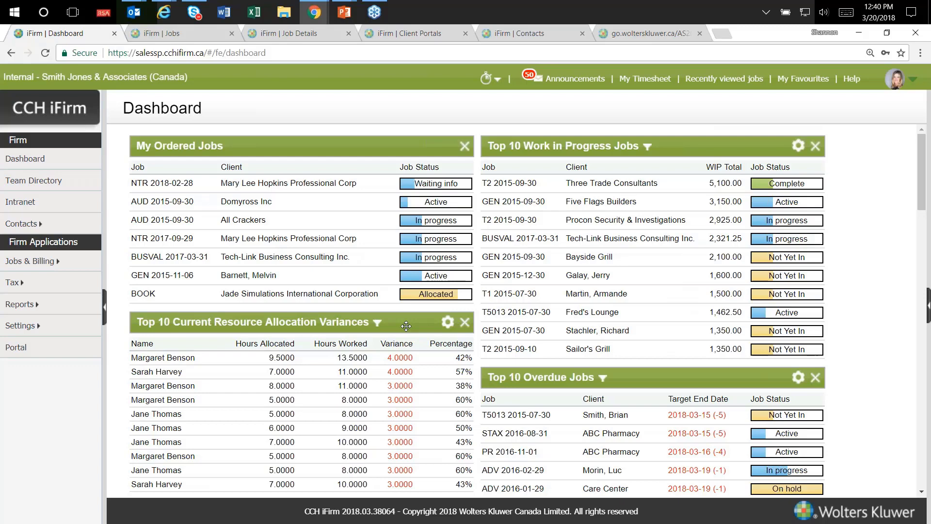
drag(406, 326, 407, 148)
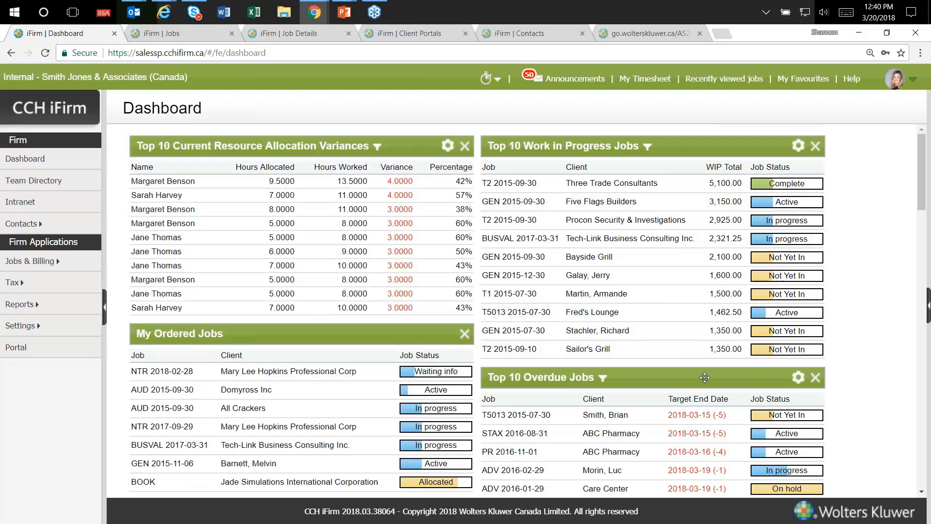
drag(705, 378, 510, 309)
Step: Open the NTR 2018-02-28 job from the My Ordered Jobs widget and review its job details summary
scroll(382, 336, down, 1)
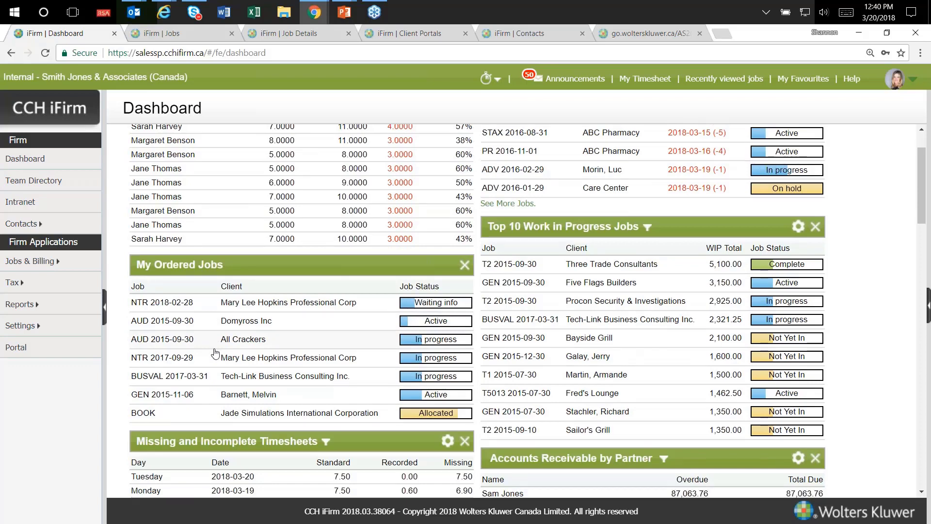
scroll(215, 353, down, 1)
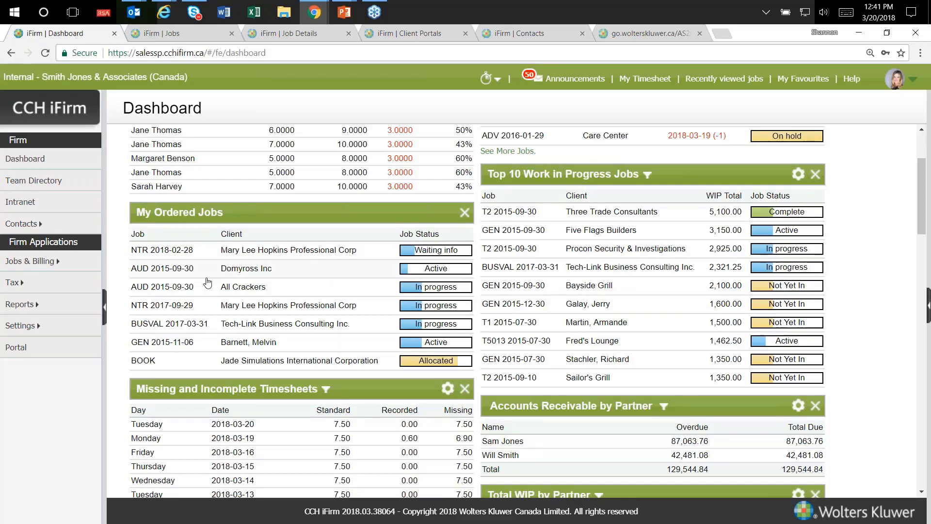
click(177, 253)
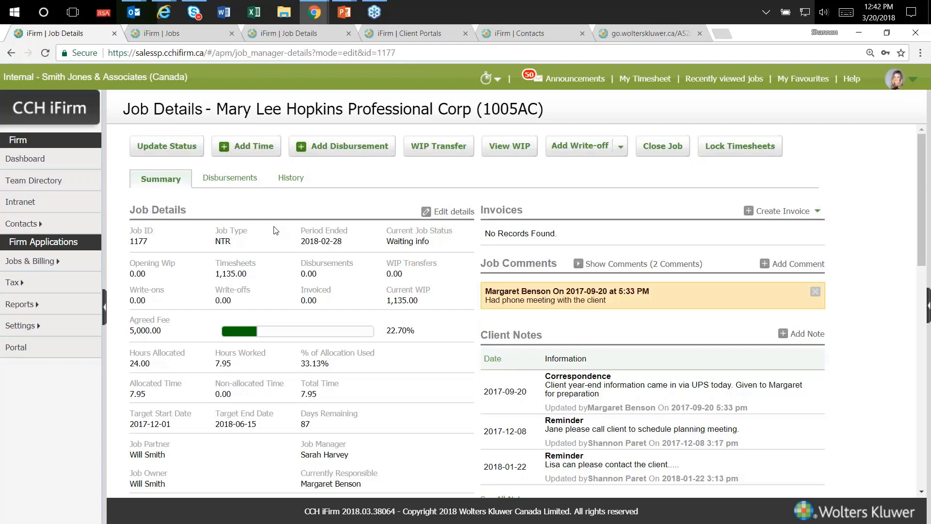
scroll(416, 277, down, 1)
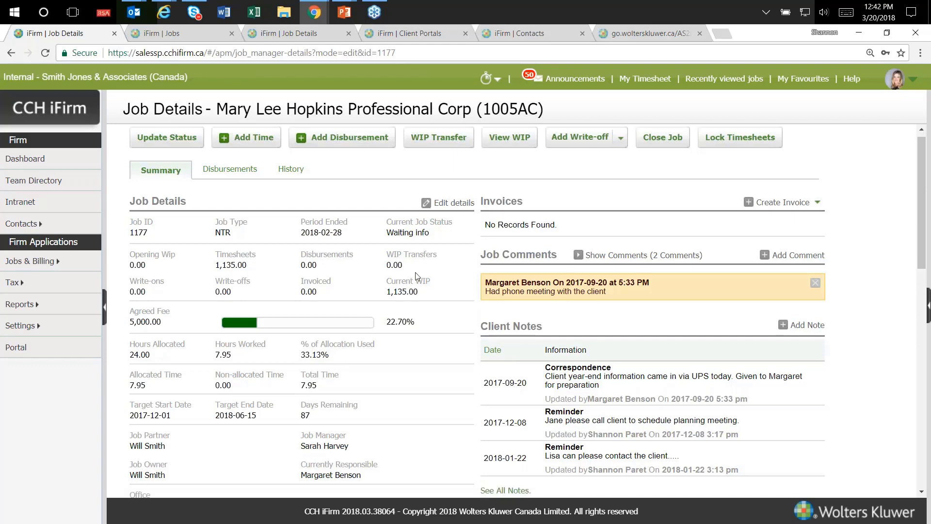
scroll(416, 276, down, 1)
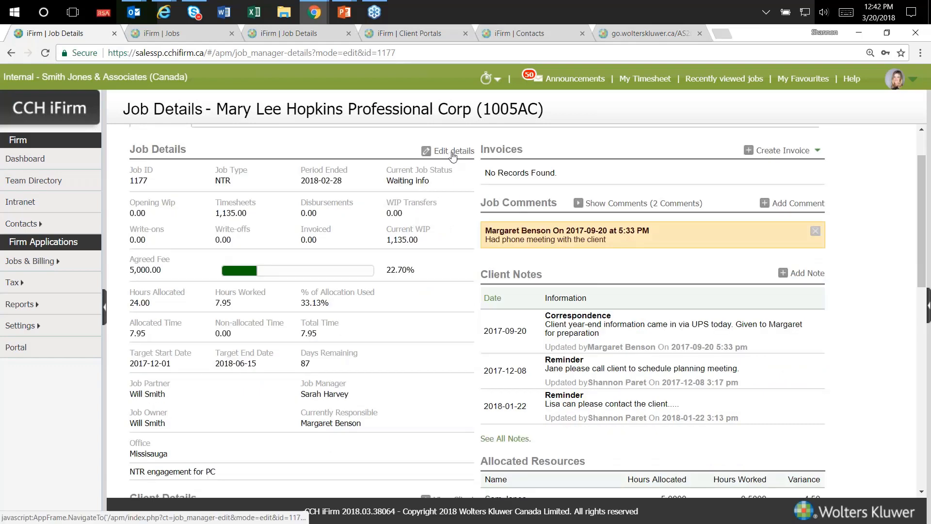
Step: Open the job's details for editing and look at the available job types, keeping Notice to Reader
click(453, 151)
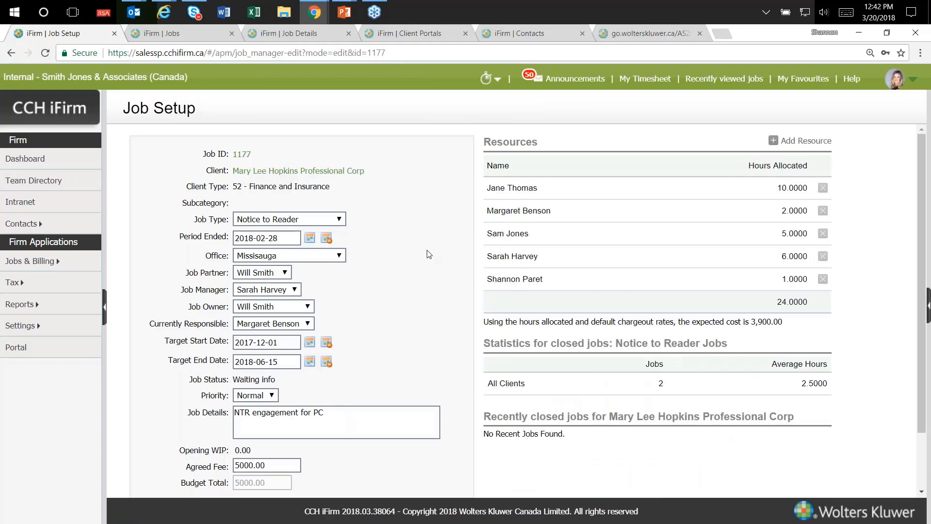
scroll(429, 254, down, 1)
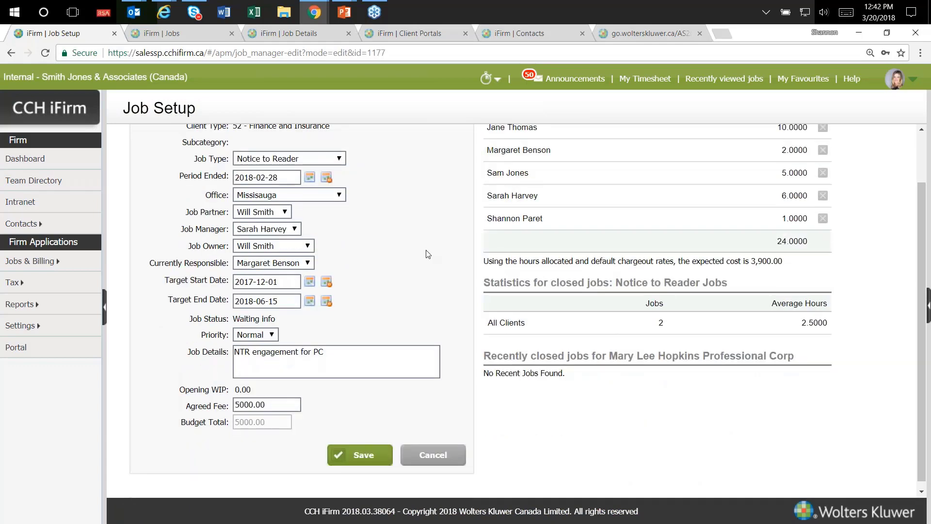
click(339, 159)
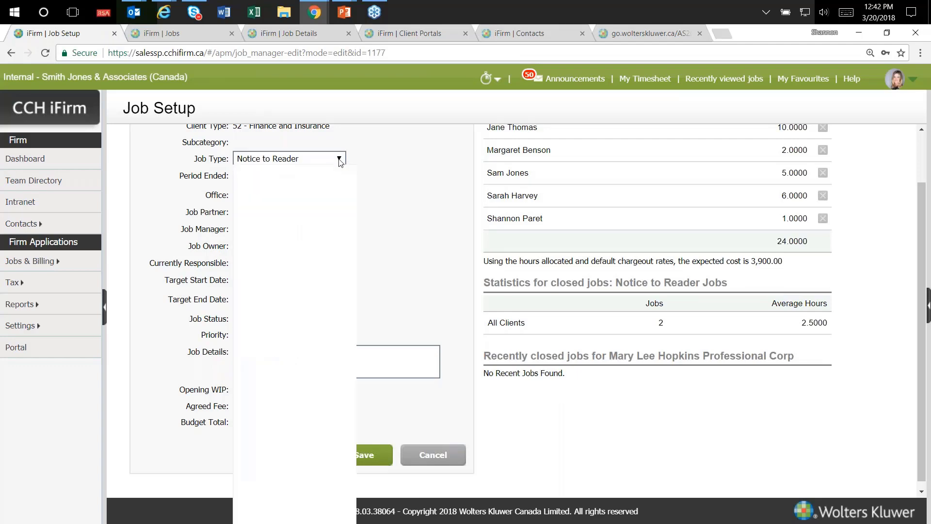
click(385, 190)
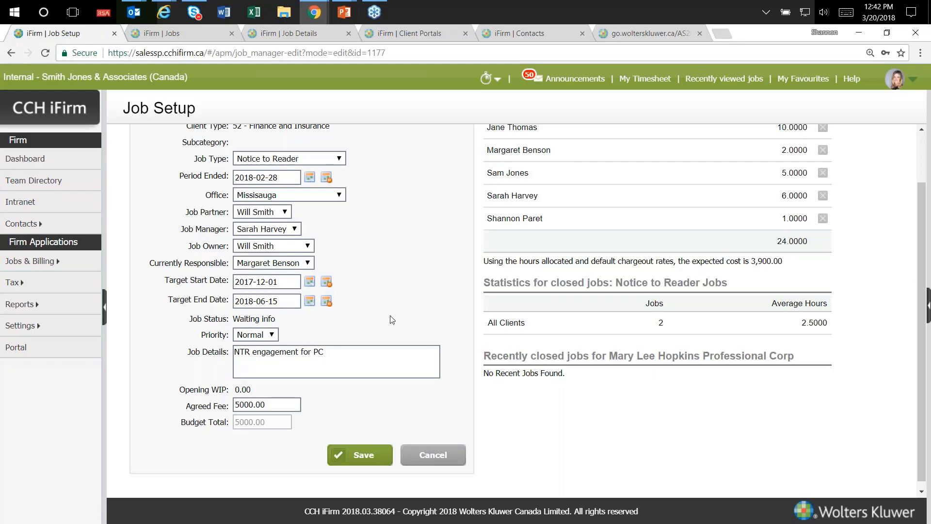
Step: Review the Job Setup resources and closed-job statistics for Notice to Reader jobs, and return to the job's details
scroll(393, 319, up, 2)
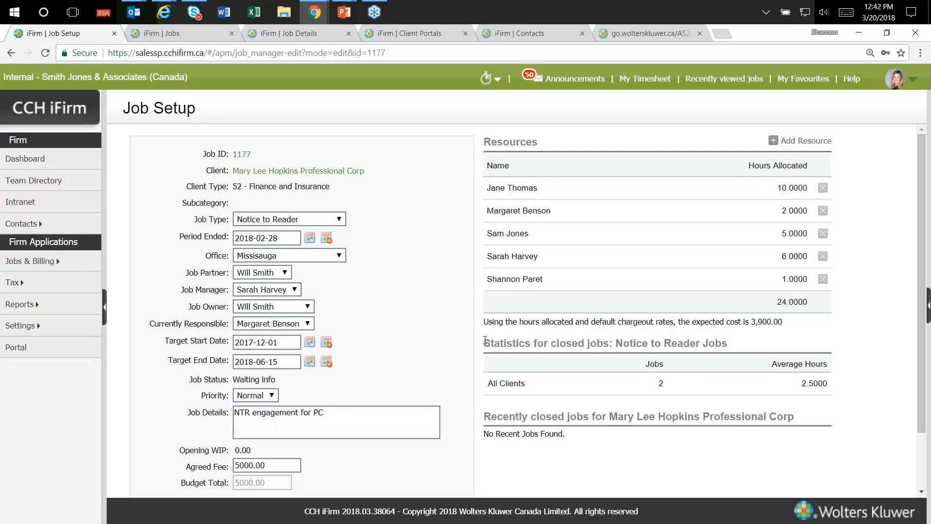
drag(491, 343, 543, 343)
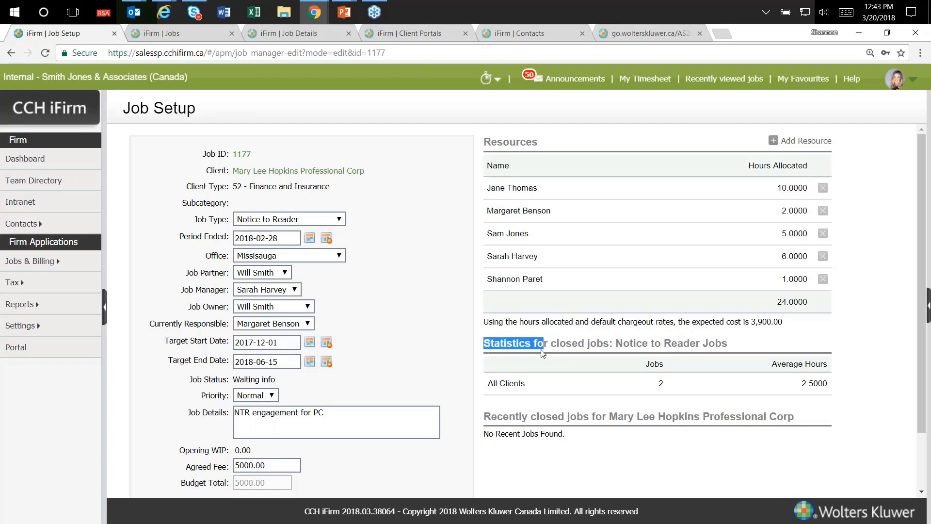
click(779, 344)
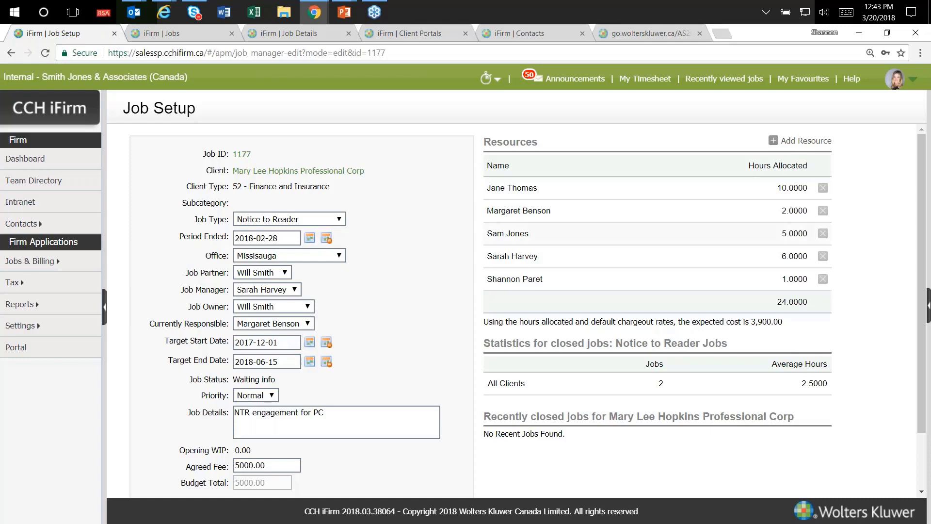
scroll(670, 278, down, 2)
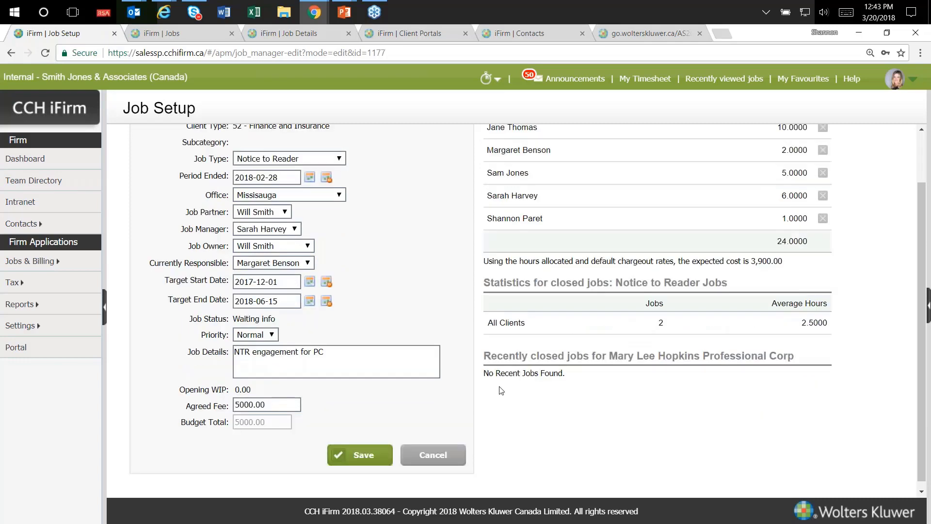
click(343, 396)
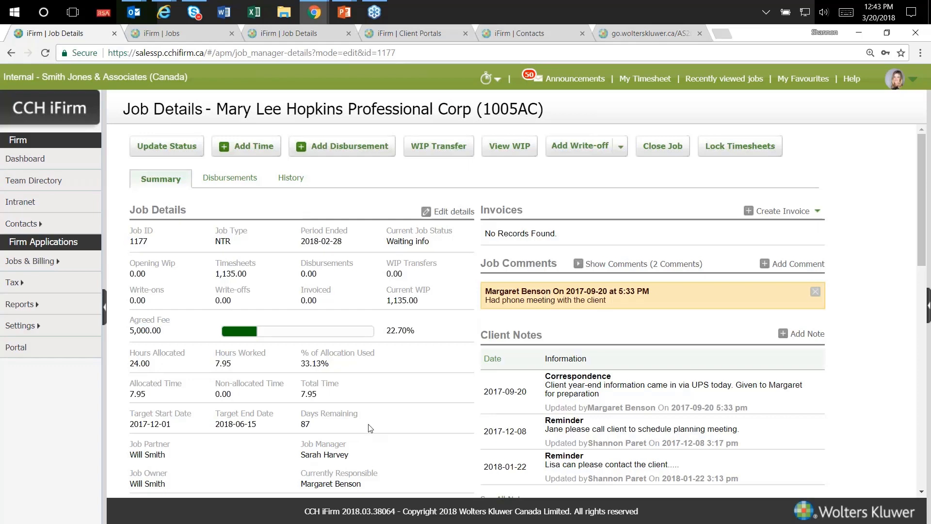
Step: Review the job's client details, allocated resources, dynamic fields, procedures and templates
scroll(370, 427, down, 1)
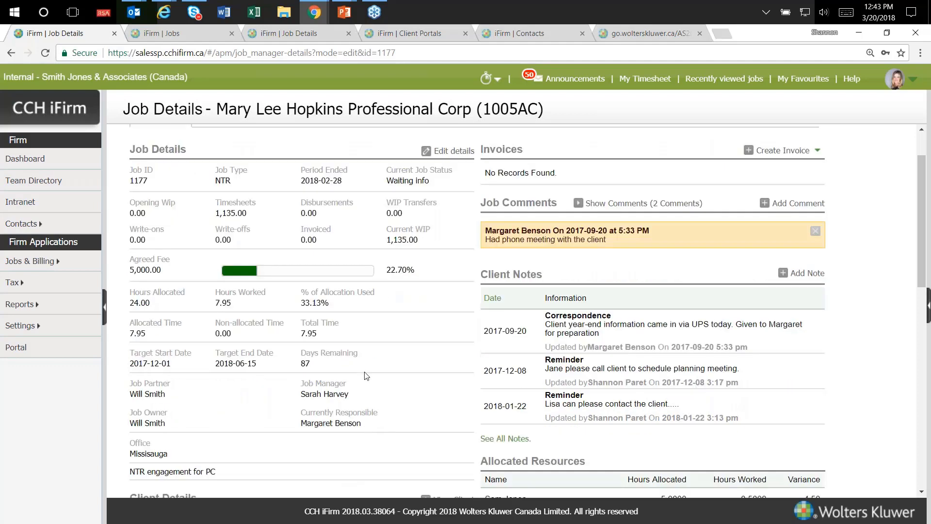
click(291, 286)
scroll(315, 304, down, 3)
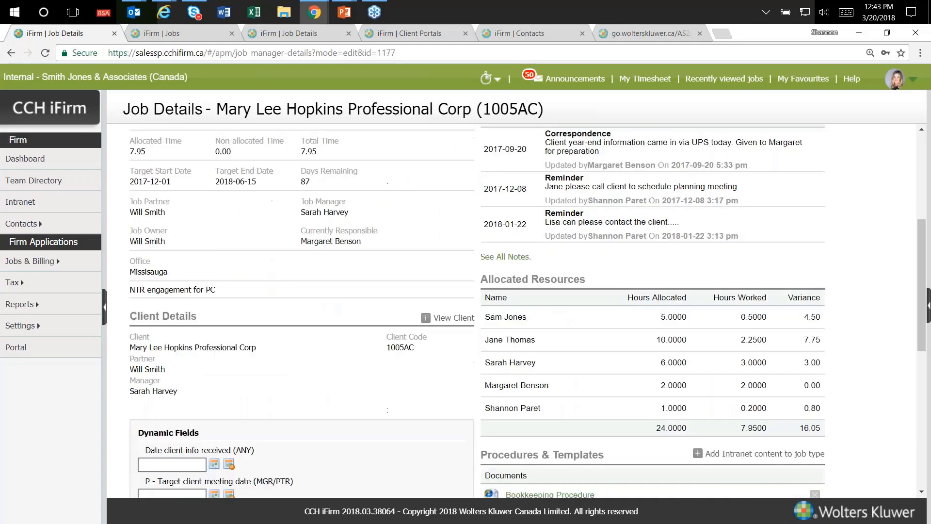
scroll(317, 309, down, 5)
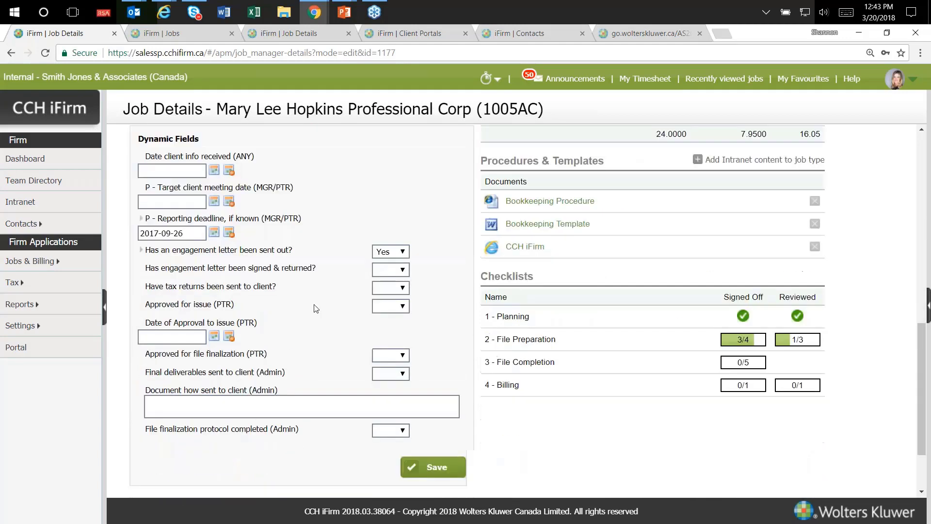
Step: View the job's 1 - Planning checklist sign-offs and return to the Job Details page
scroll(317, 309, down, 1)
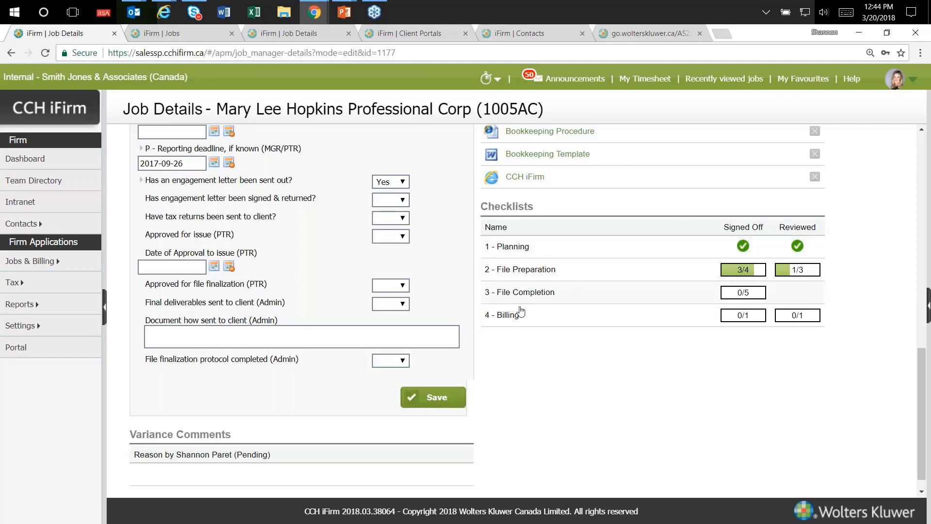
click(511, 248)
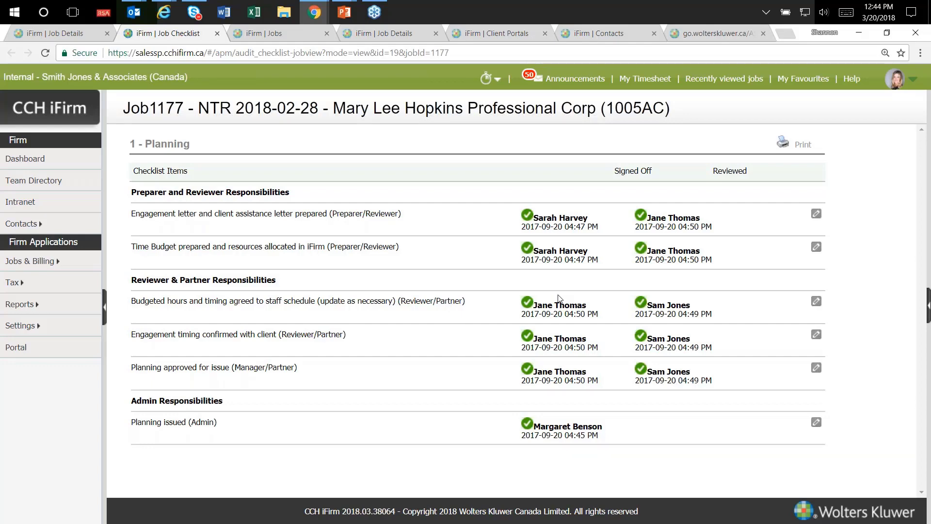
click(68, 39)
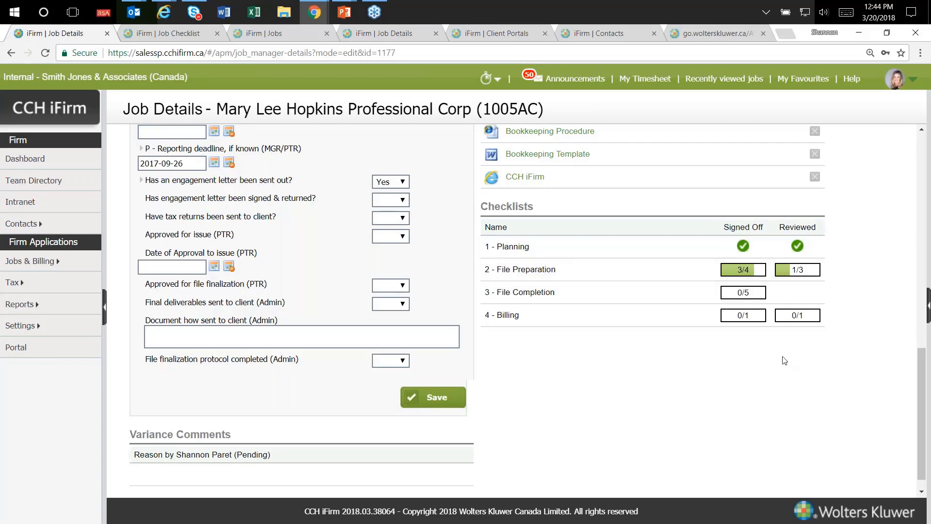
Step: Examine the hours allocated, hours worked and variance in the job's Allocated Resources table
scroll(784, 362, up, 3)
scroll(786, 353, up, 3)
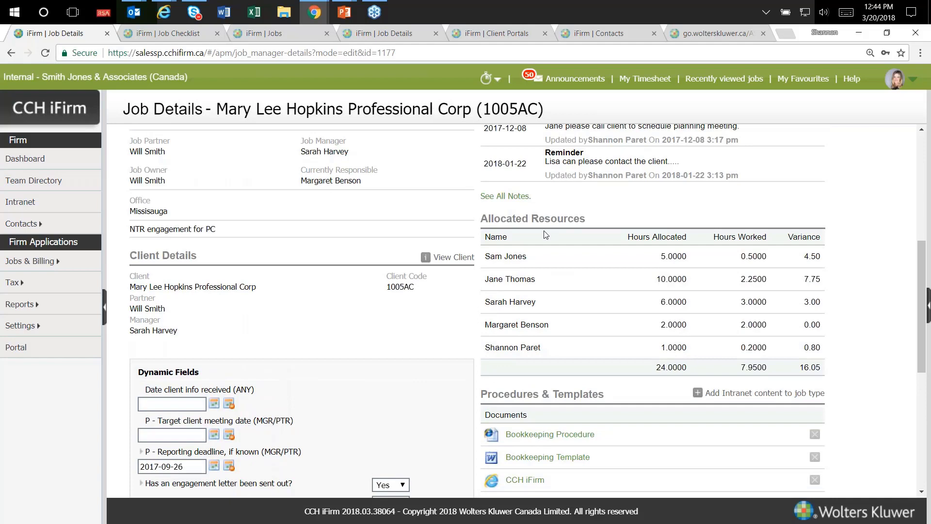
click(675, 264)
click(760, 261)
click(816, 368)
Step: Switch to the checklist page, return it to the Dashboard, and open the 57% job in Top 10 Current Resource Allocation Variances
click(193, 34)
click(25, 158)
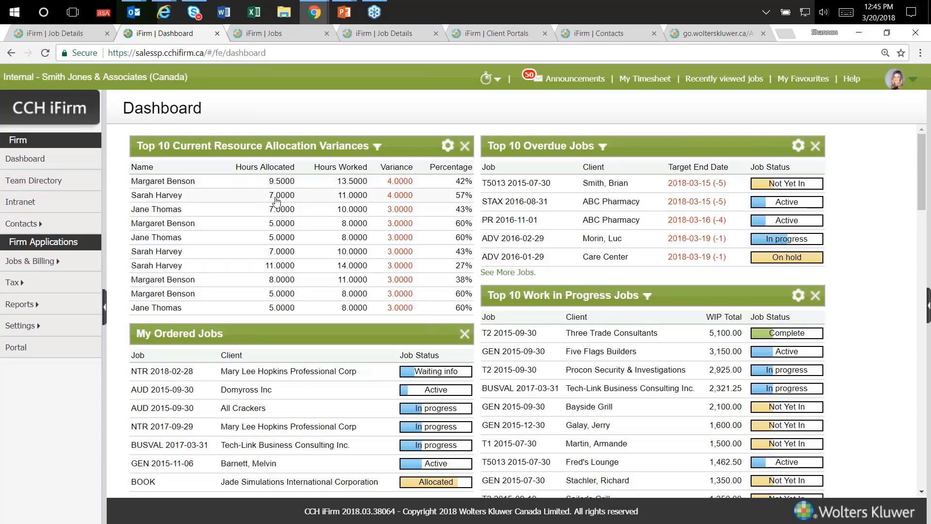
click(173, 196)
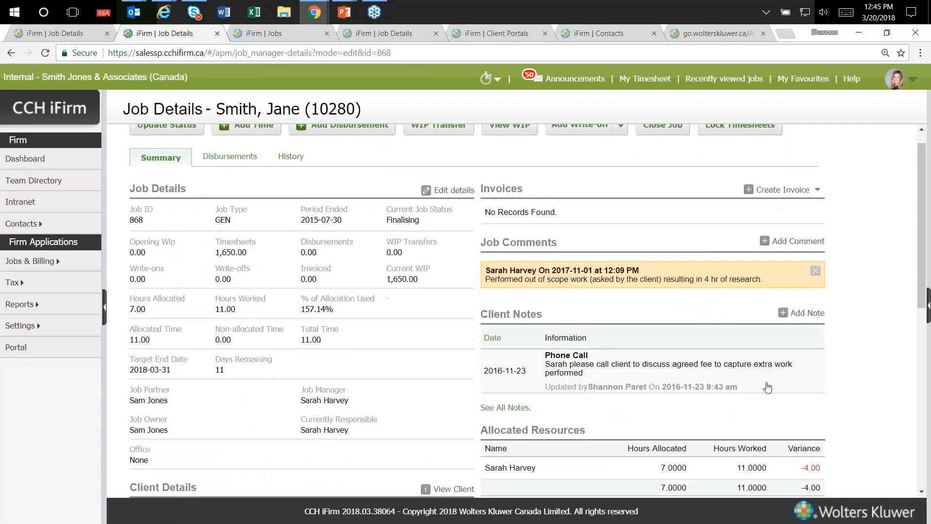
Step: Examine the over-allocated job's variance in the Allocated Resources table
scroll(768, 387, down, 3)
click(803, 373)
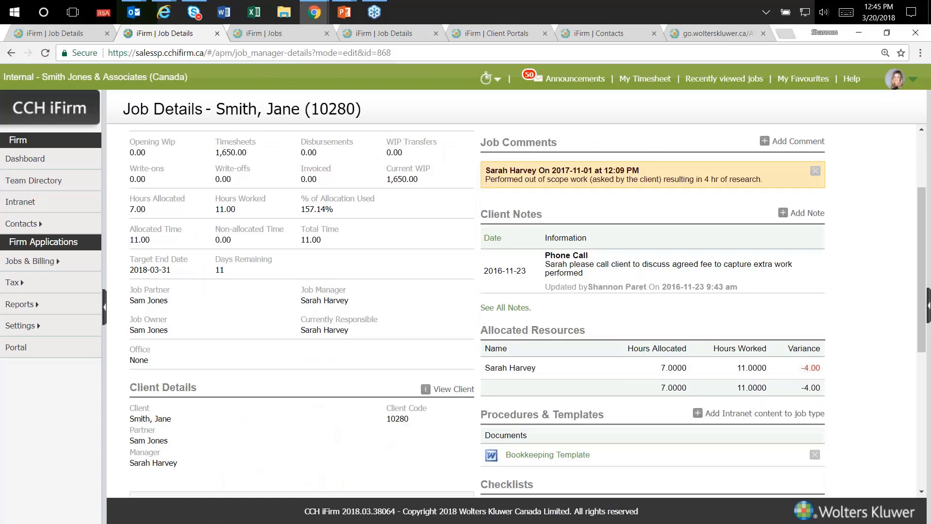
click(810, 374)
Step: View the Add Comment form for the job's comments and cancel it without entering a comment
scroll(808, 375, up, 1)
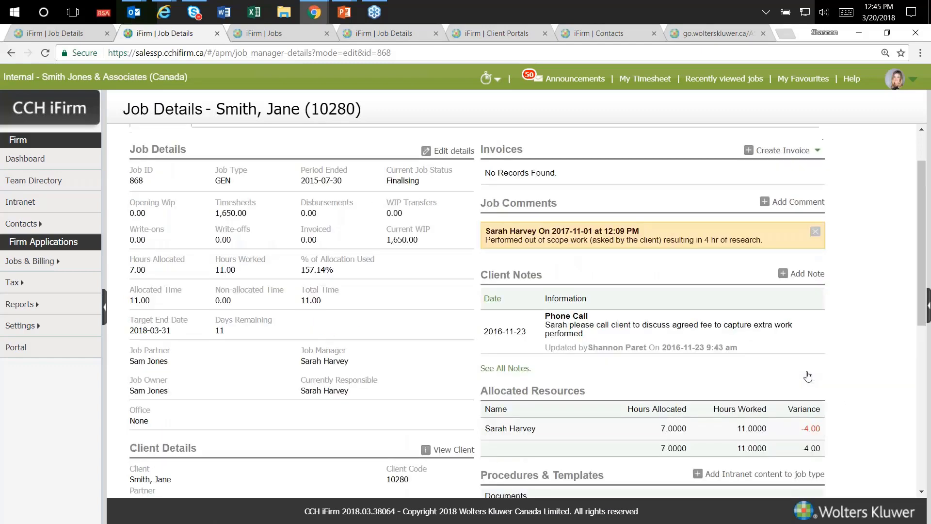
scroll(807, 377, up, 1)
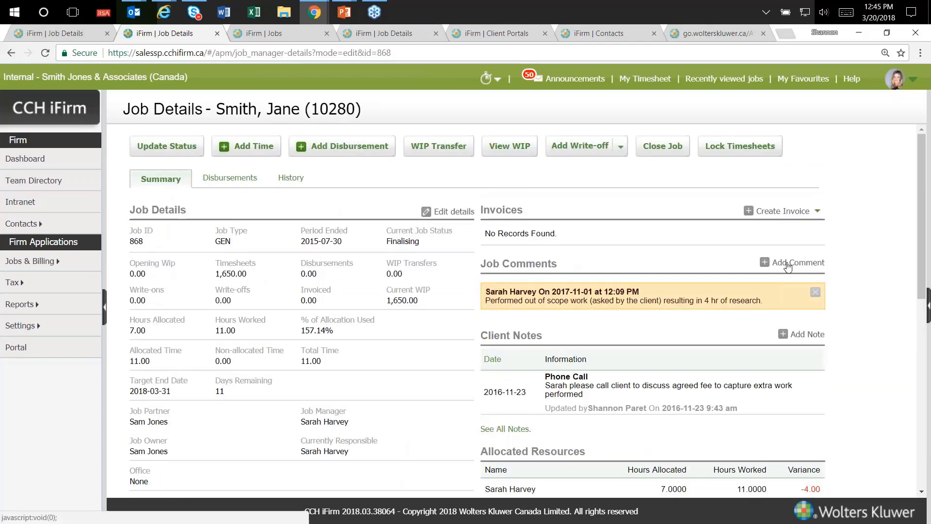
click(788, 267)
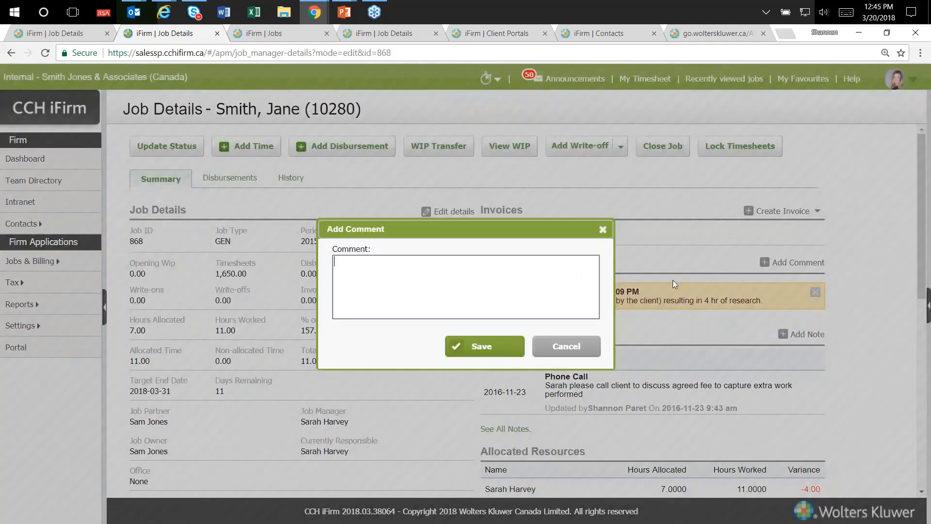
click(574, 350)
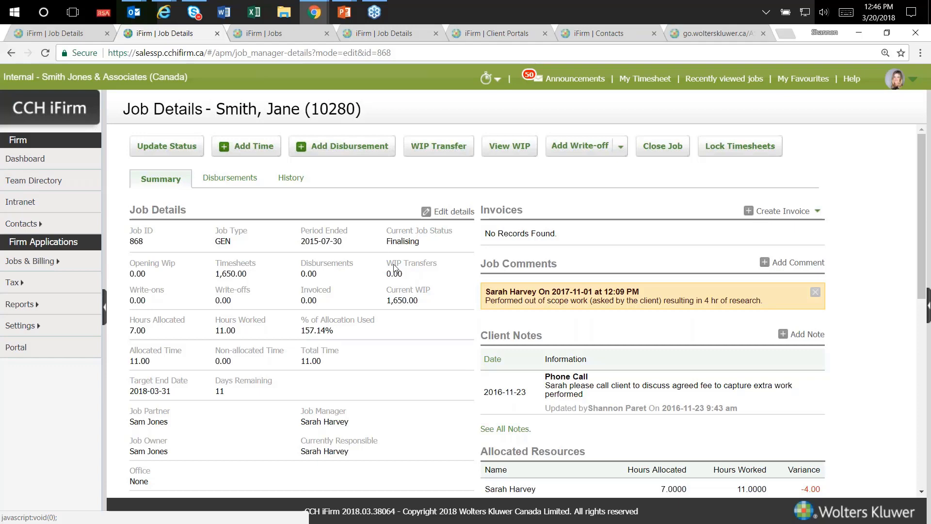
click(67, 34)
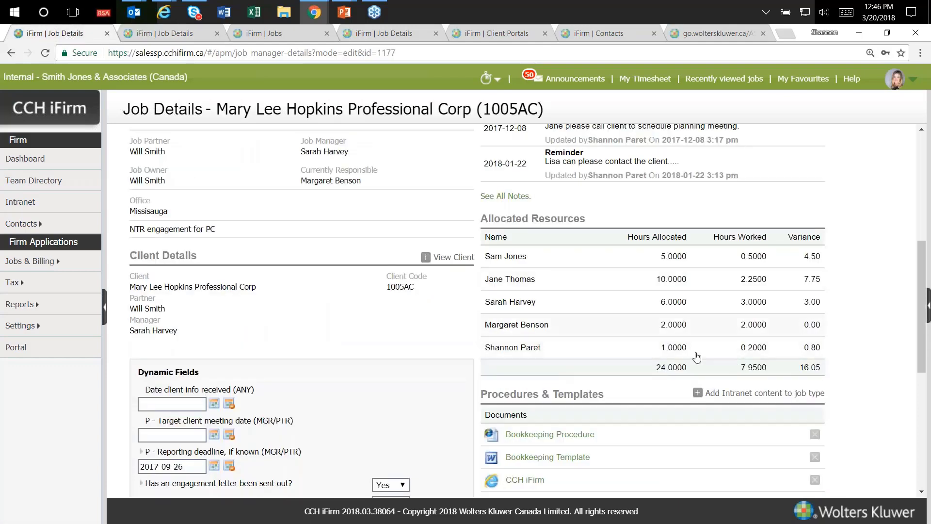
scroll(697, 362, up, 5)
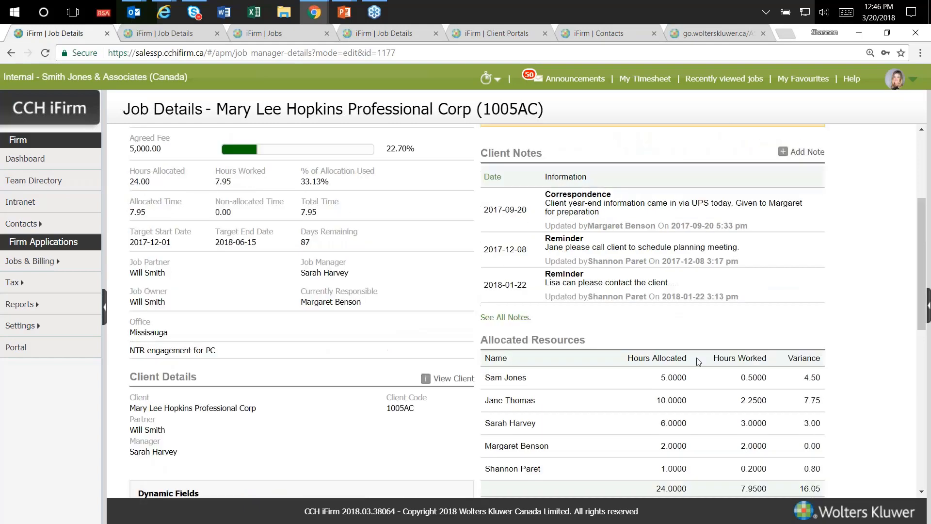
click(640, 203)
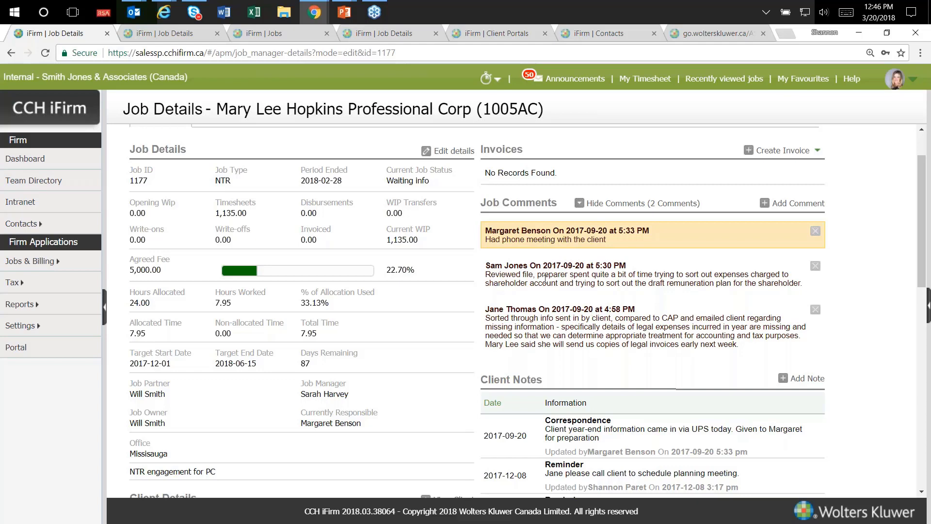
drag(485, 309, 654, 310)
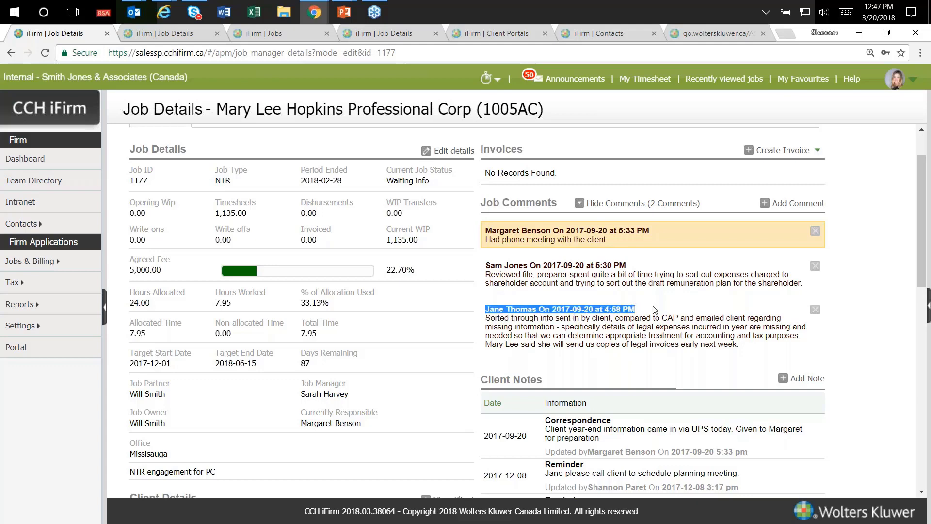
click(655, 310)
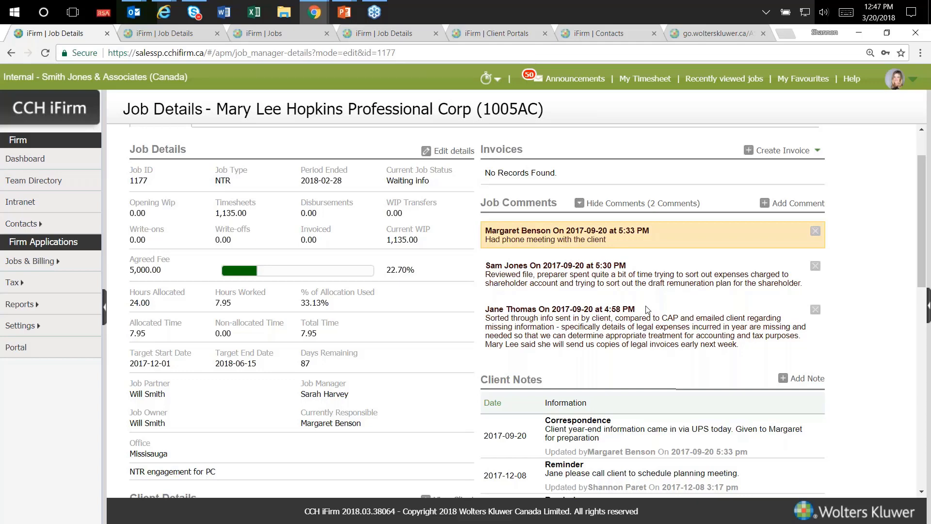
scroll(647, 311, up, 2)
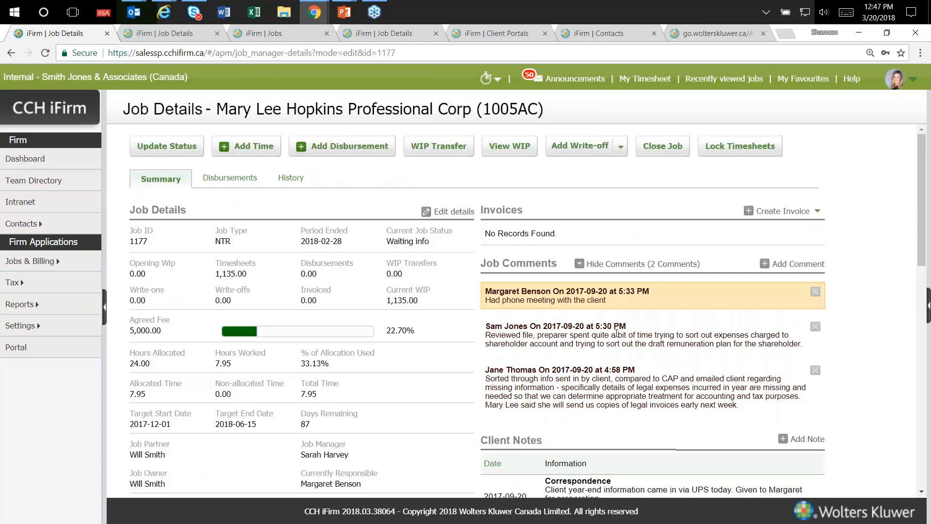
Step: Update the job's status to In progress and make the job manager the currently responsible person
click(167, 149)
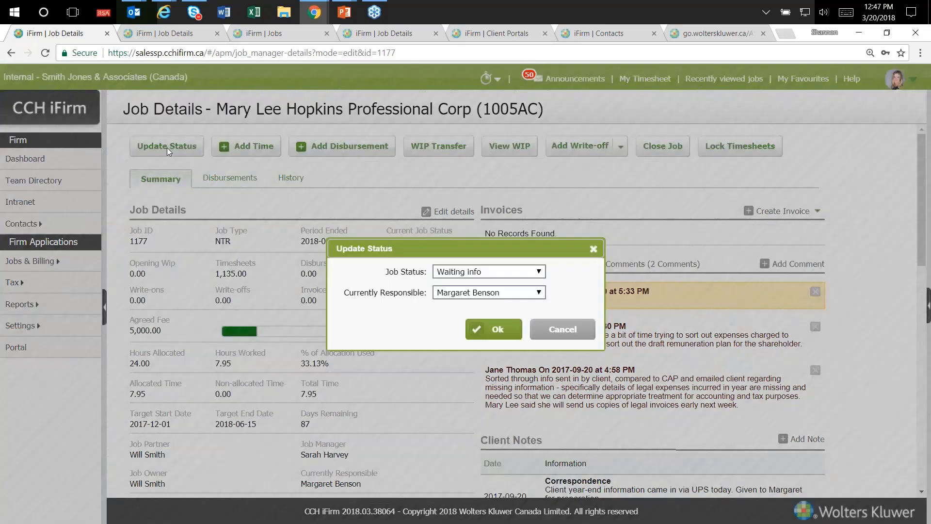
click(541, 273)
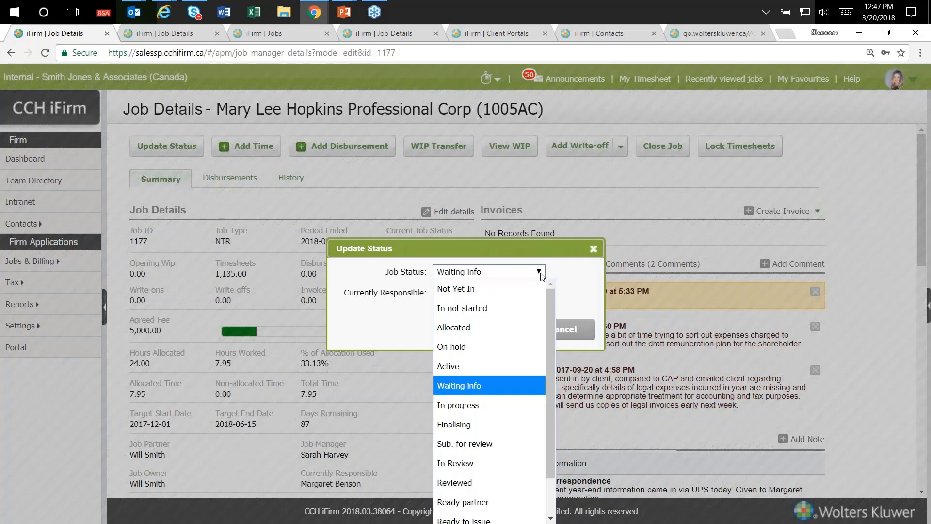
click(506, 406)
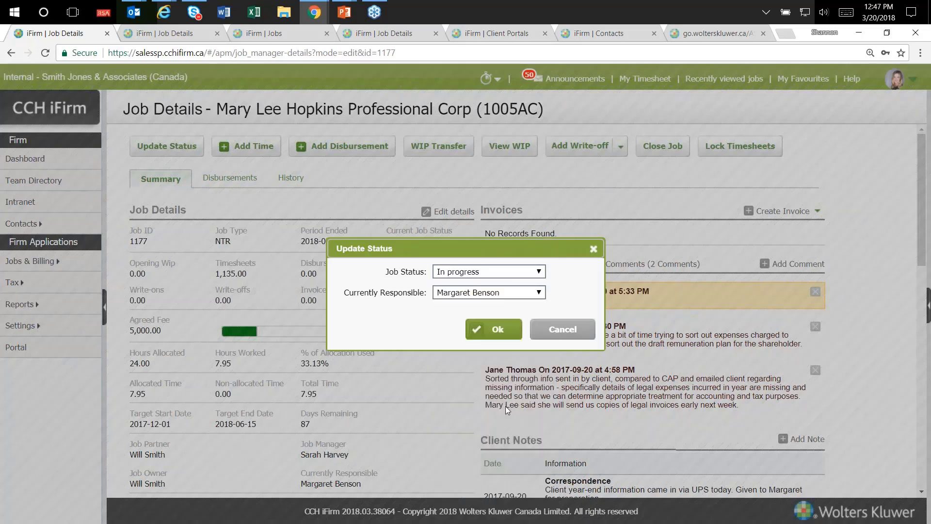
click(539, 293)
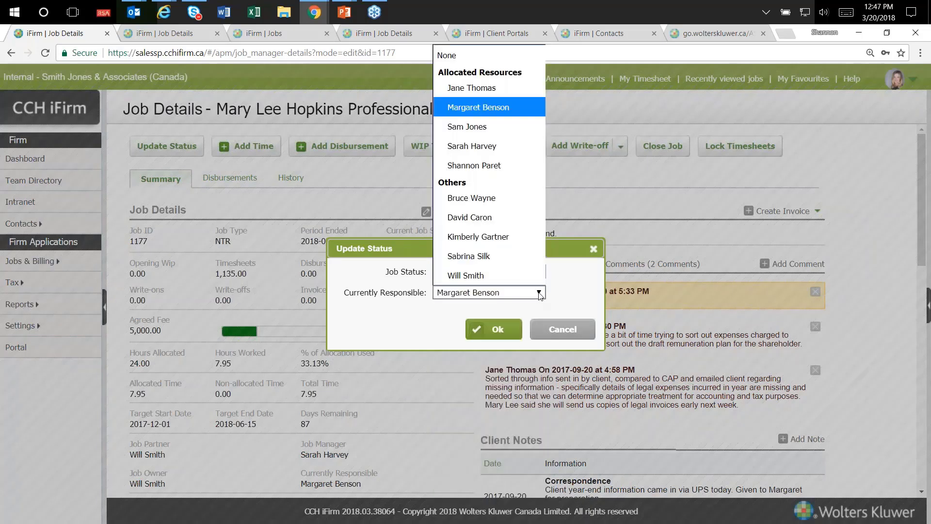
click(487, 150)
click(506, 333)
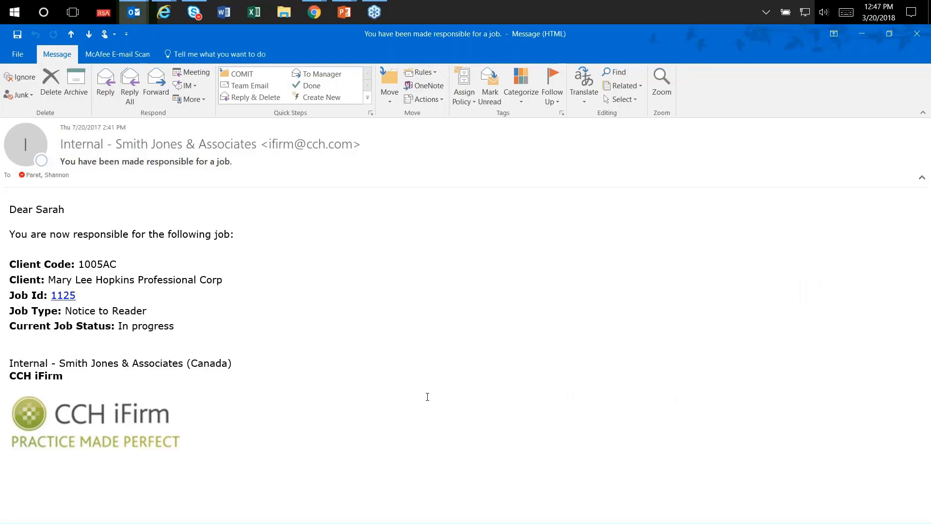
Step: Minimize the responsibility notification e-mail and check the job's Currently Responsible field in its summary
click(863, 34)
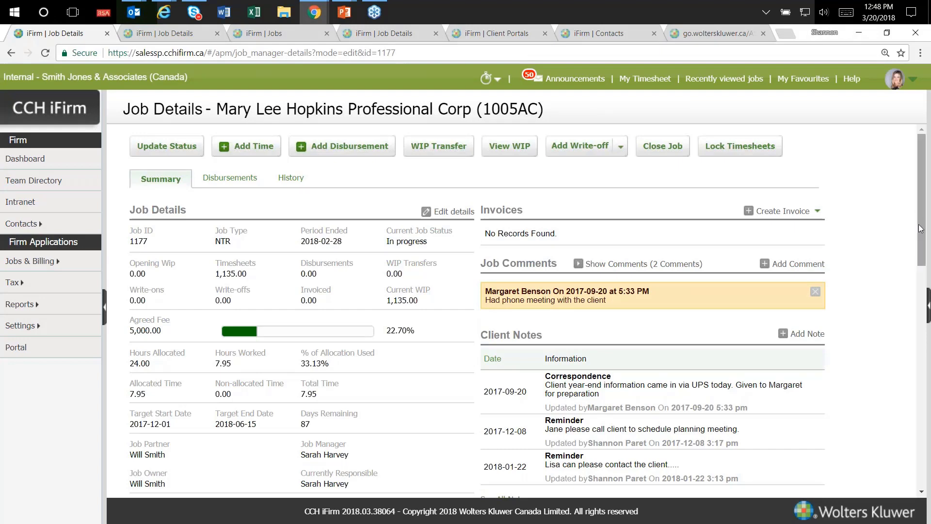
drag(921, 229, 922, 231)
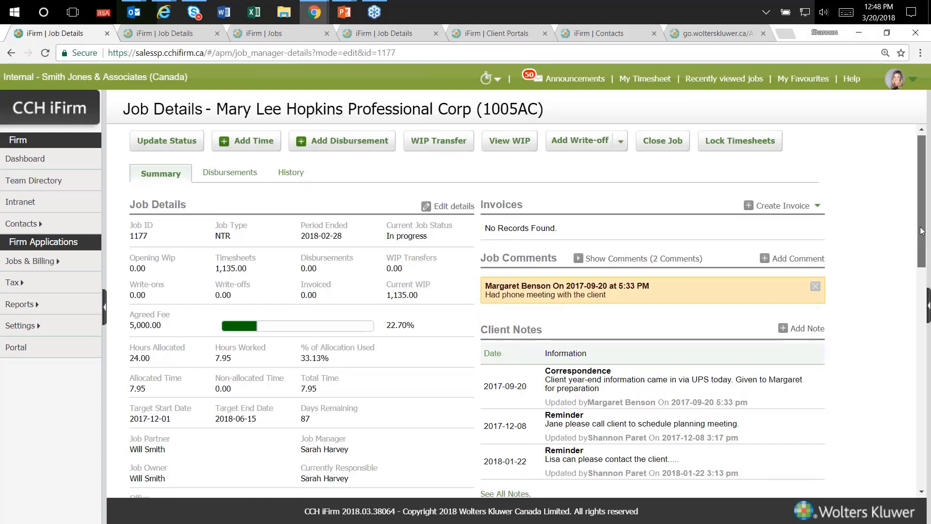
scroll(417, 274, down, 1)
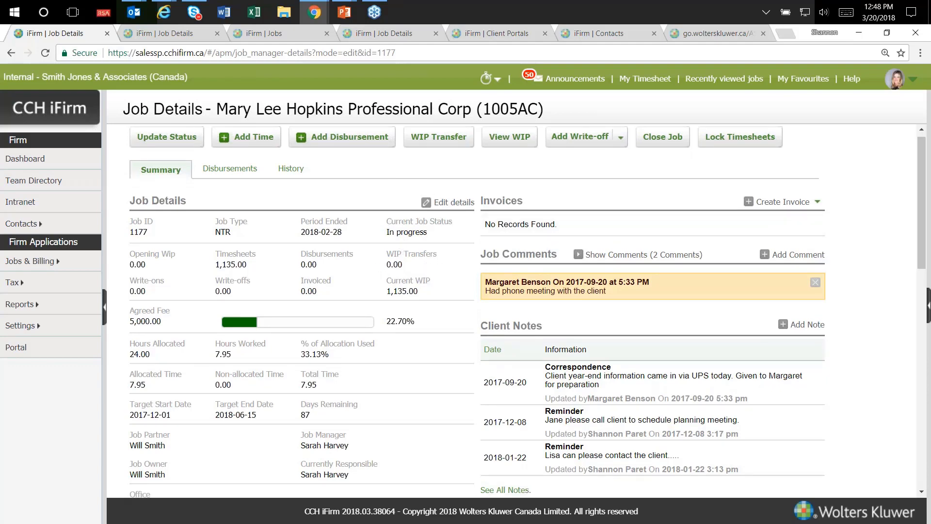
scroll(334, 355, down, 3)
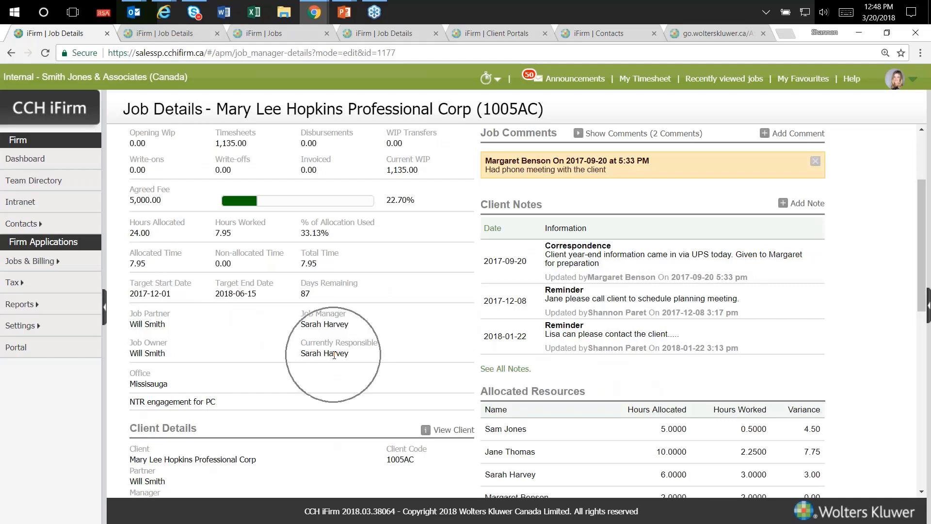
scroll(412, 330, up, 1)
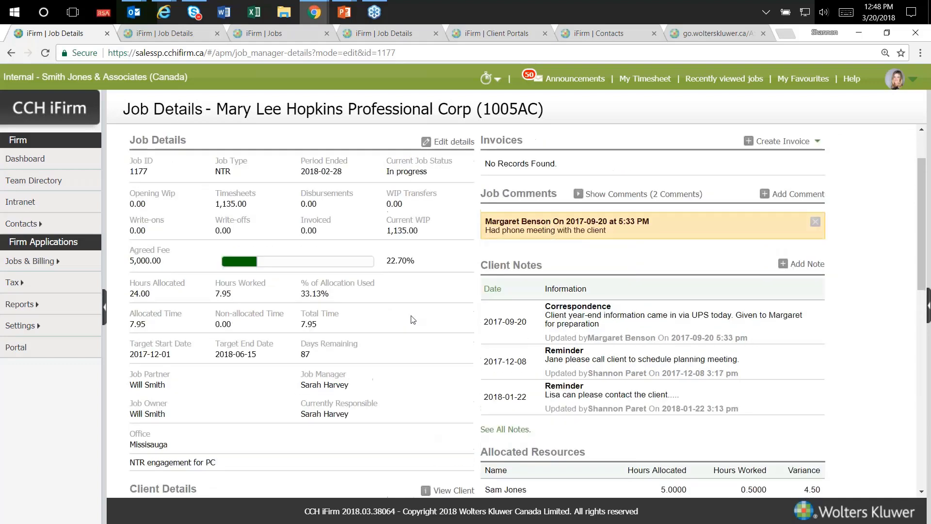
scroll(412, 319, up, 1)
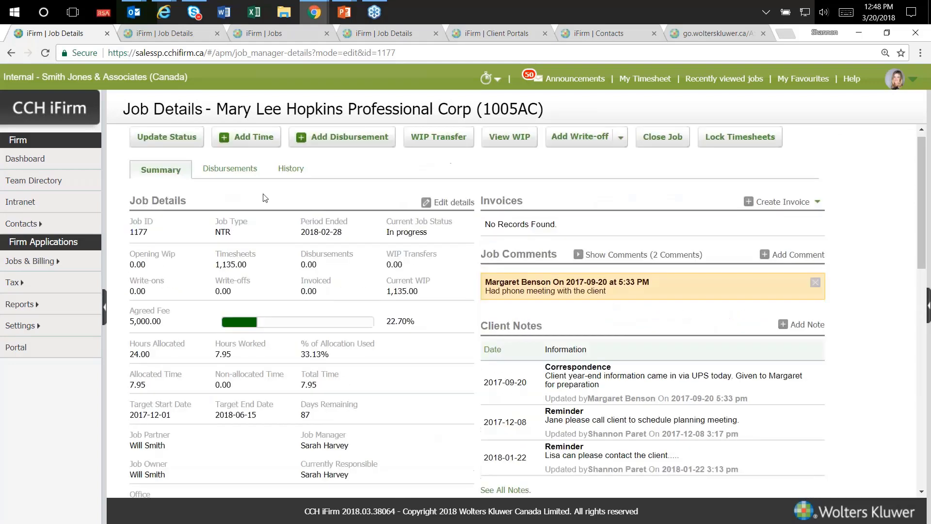
Step: View the job's Update Status form again and cancel it without making changes
click(191, 140)
click(562, 333)
scroll(433, 329, up, 1)
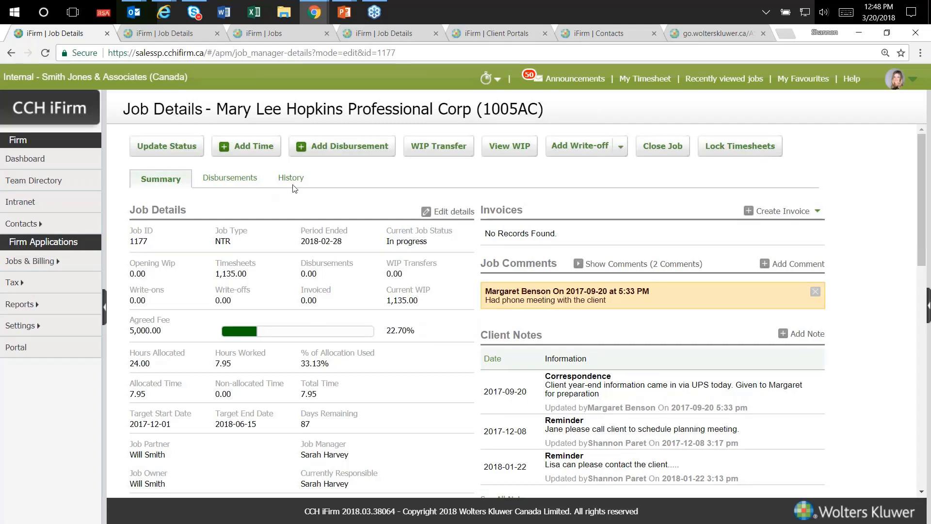
Step: Add three new timers to Today's Timers
click(498, 81)
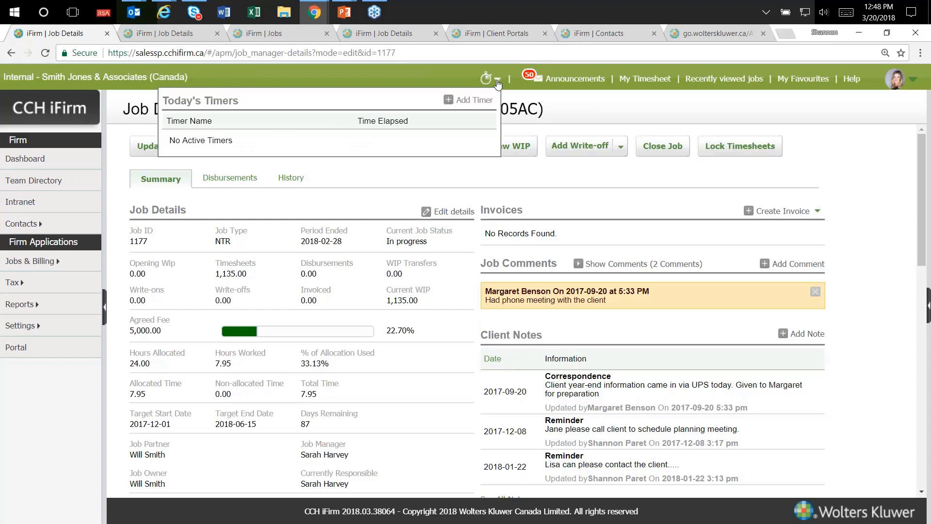
click(473, 101)
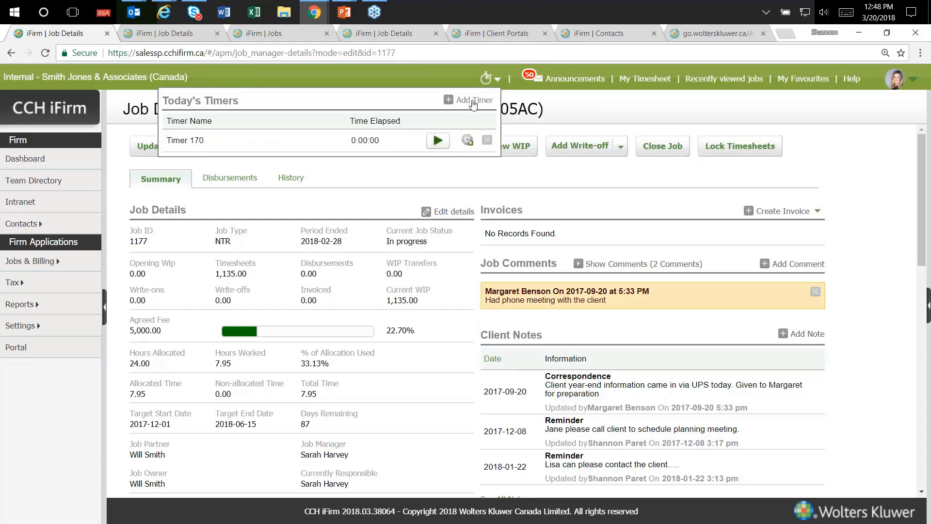
click(471, 103)
click(471, 103)
Step: Start Timer 170 in place of the running timer, view its editable name, and close the timer list without renaming it
click(192, 188)
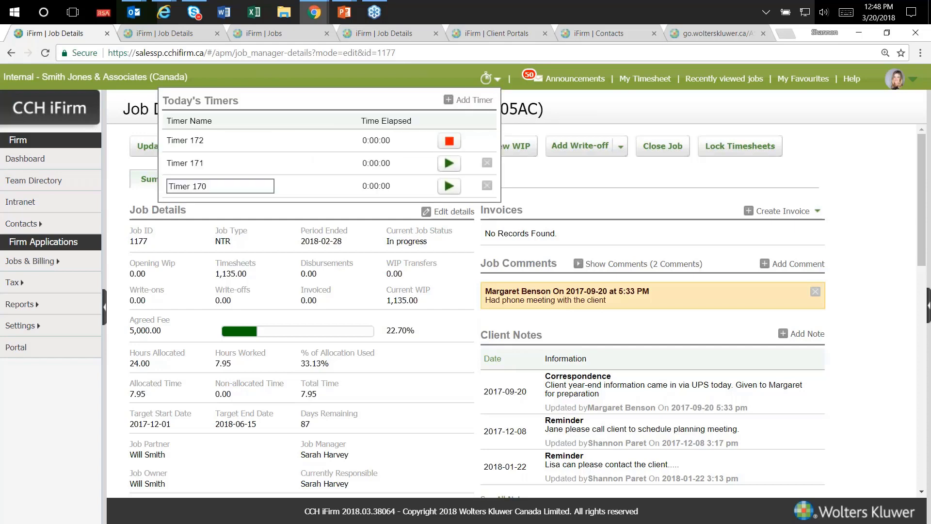
click(449, 186)
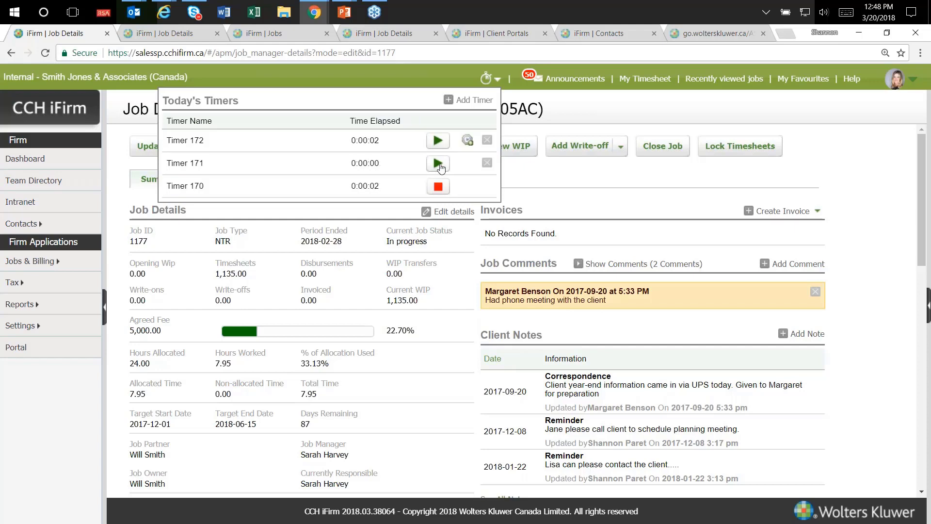
click(178, 190)
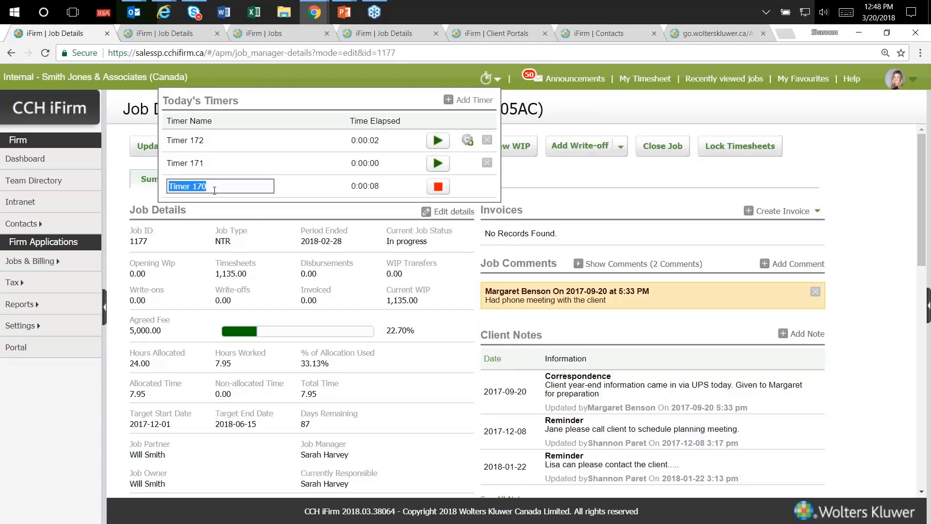
click(281, 76)
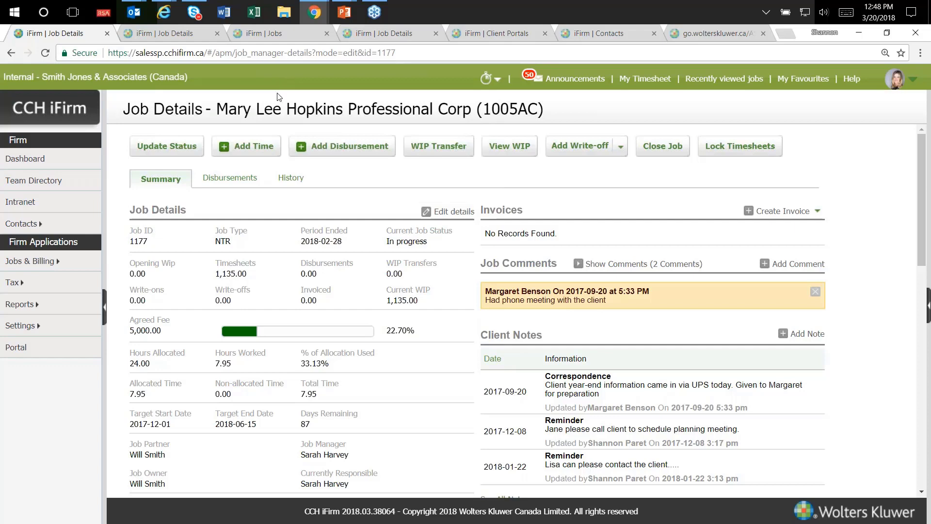
click(256, 152)
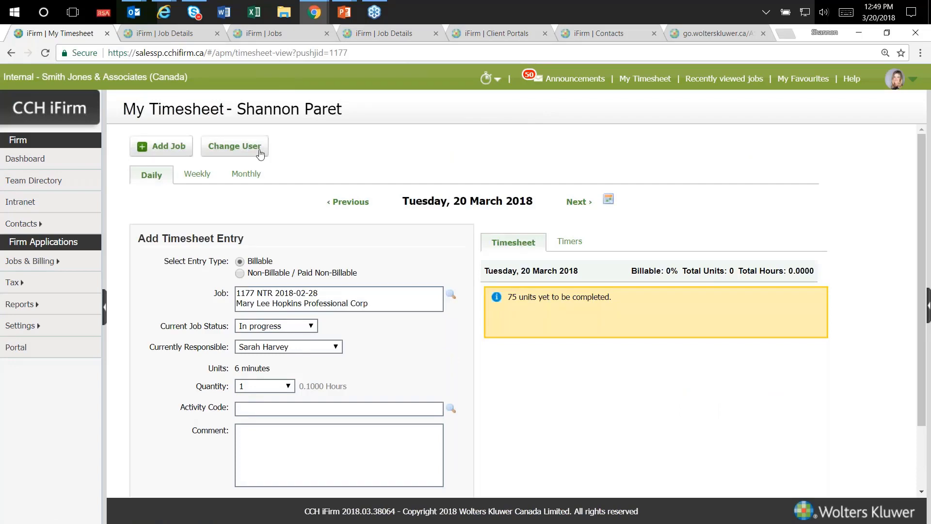
scroll(411, 394, down, 2)
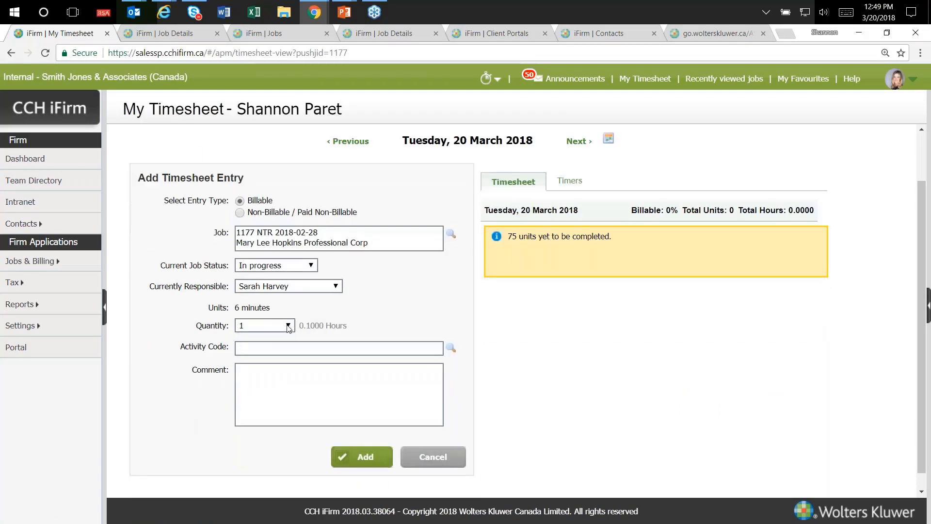
click(287, 326)
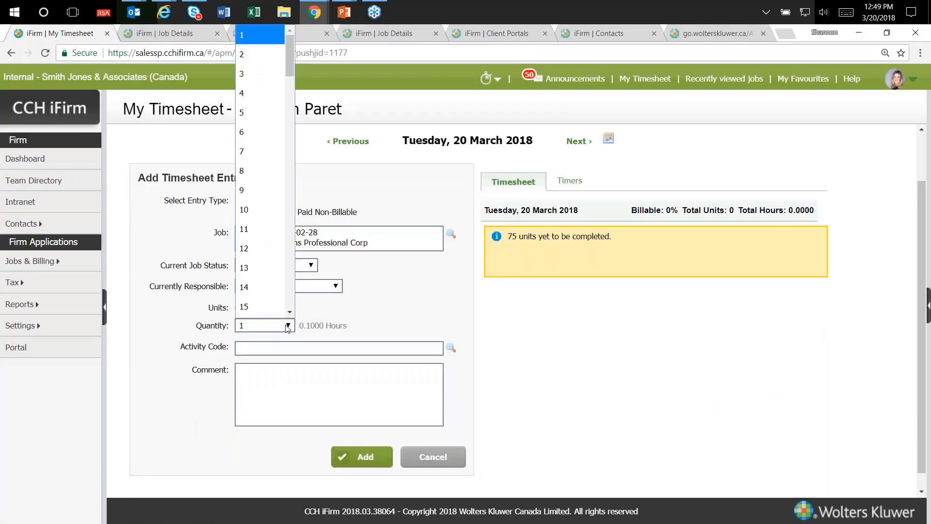
click(287, 326)
click(246, 308)
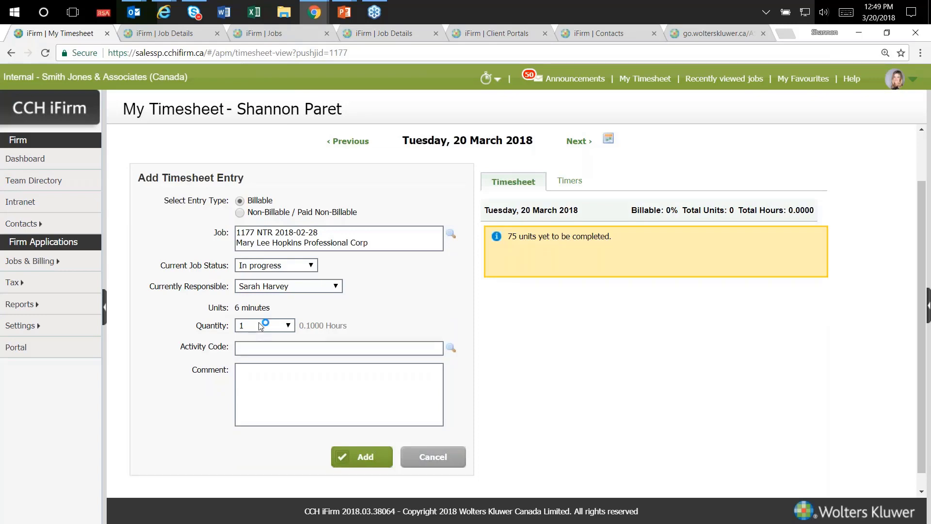
click(289, 326)
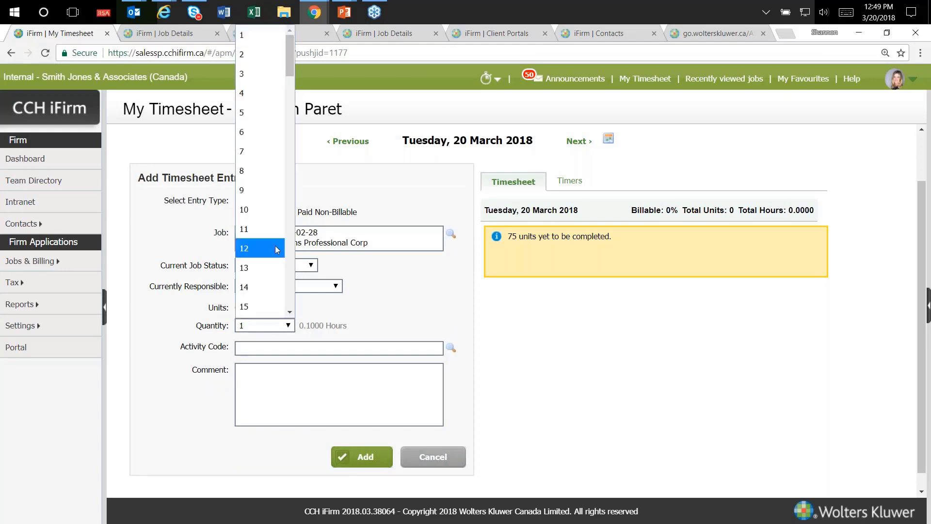
click(272, 140)
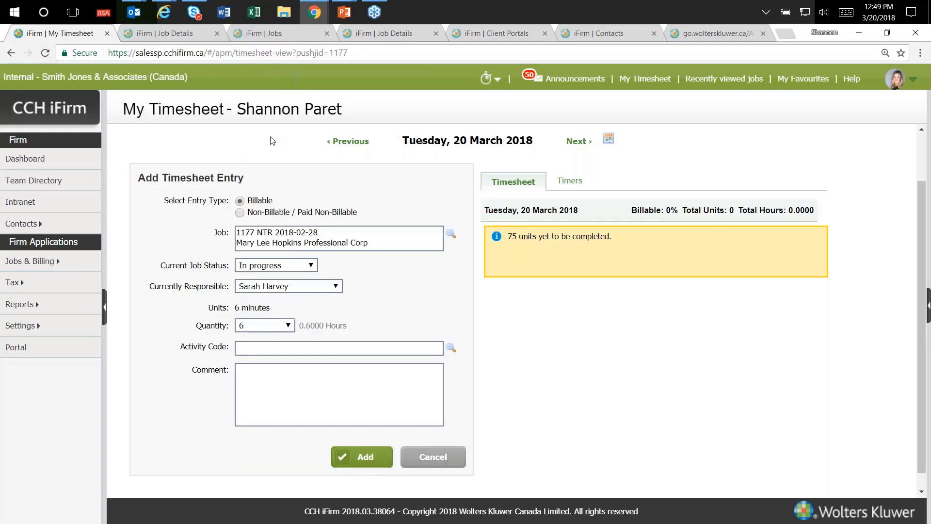
click(290, 325)
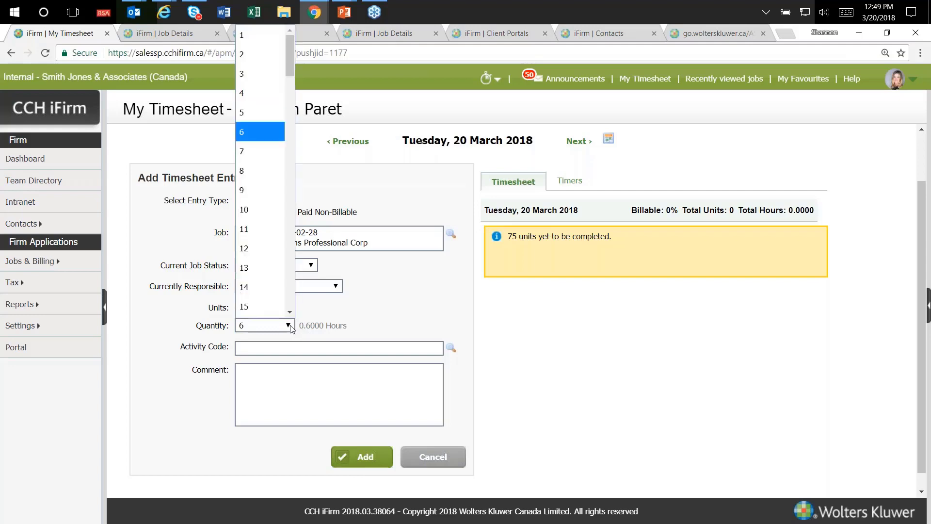
click(271, 117)
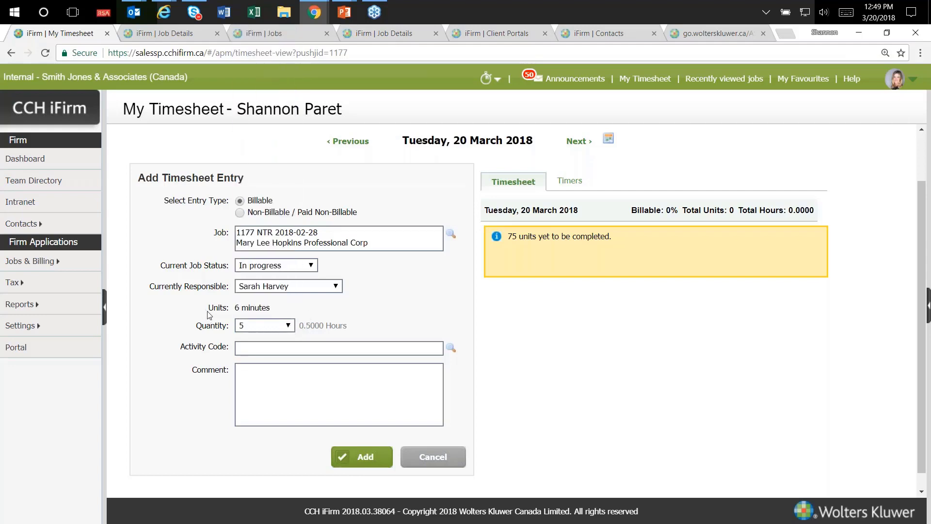
Step: Examine the timesheet entry's unit length and its available job statuses without changing the status
drag(208, 309, 228, 311)
click(362, 308)
click(312, 266)
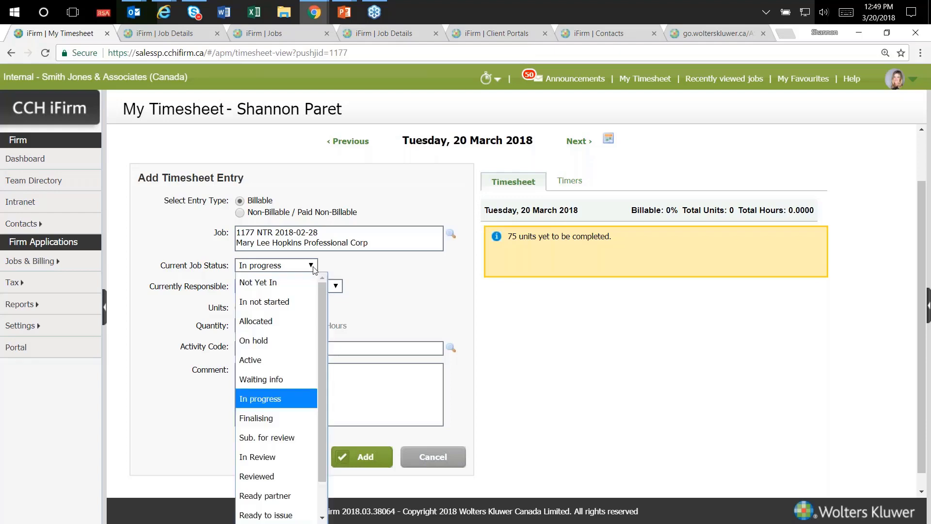
click(346, 269)
click(278, 271)
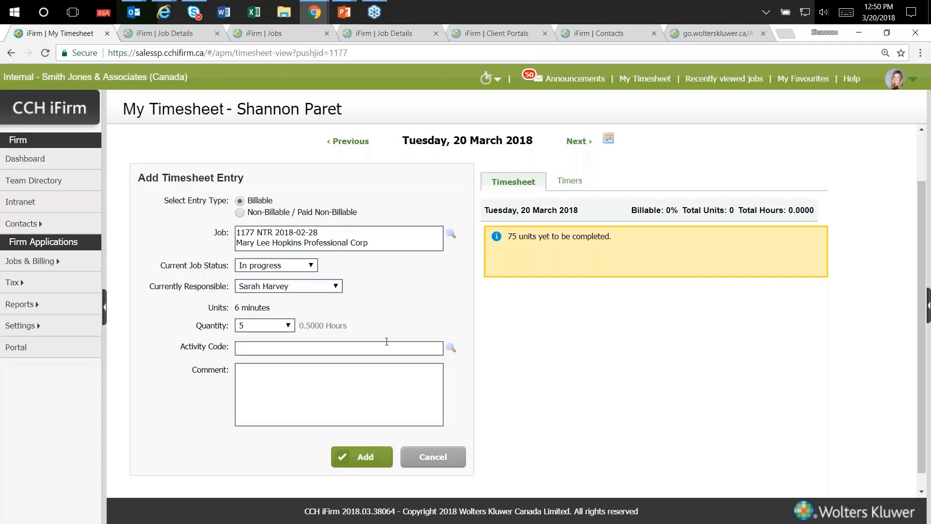
Step: Assign activity code FRE - File Review to the billable timesheet entry and add it to the timesheet
click(450, 347)
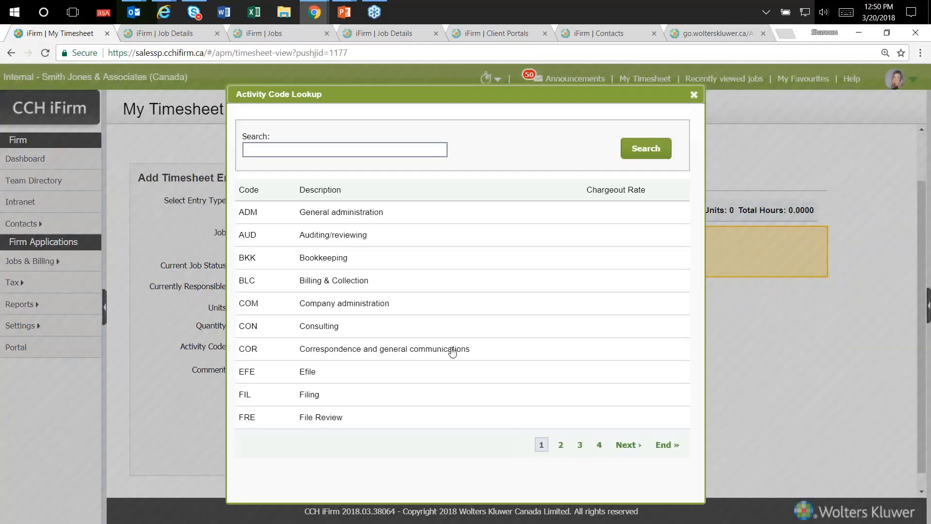
click(328, 419)
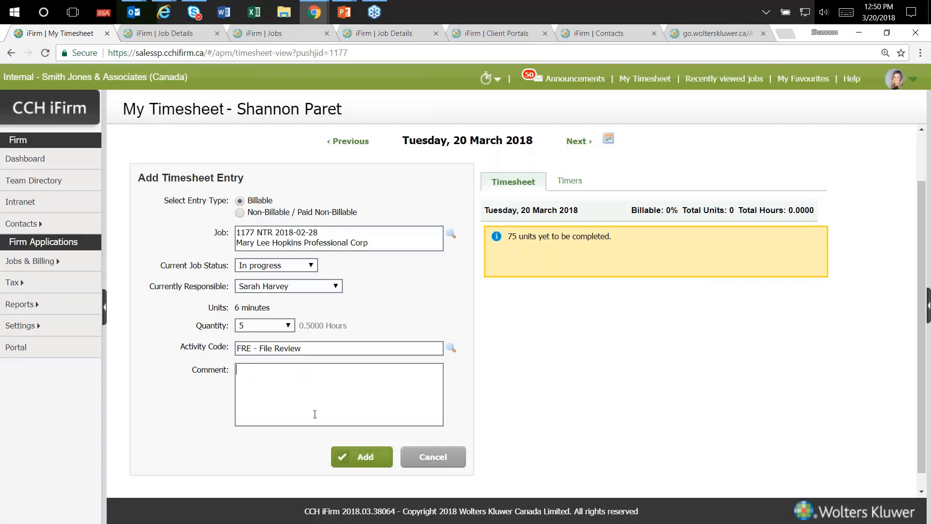
click(356, 458)
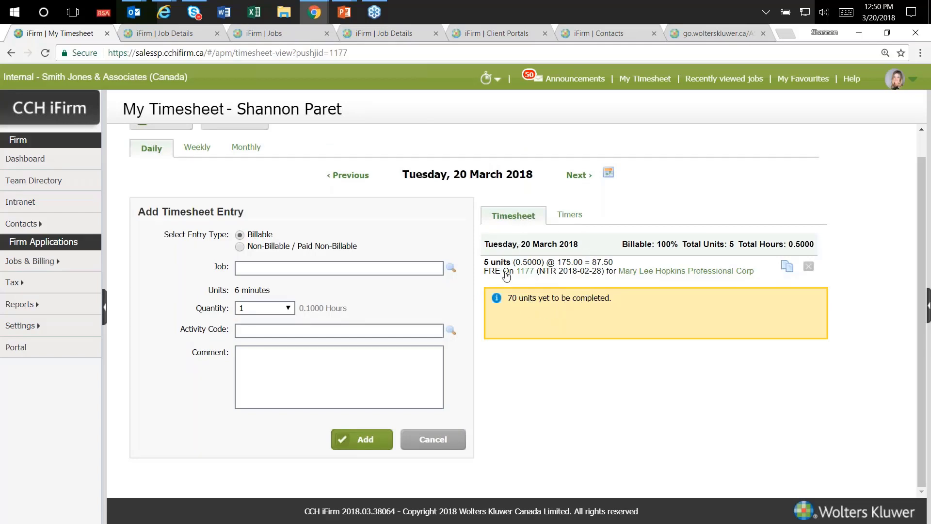
Step: Add a billable timesheet entry for ABC Pharmacy's 1210 BOOK 2018-02-28 job with 10 units and activity code BLC - Billing & Collection
click(450, 267)
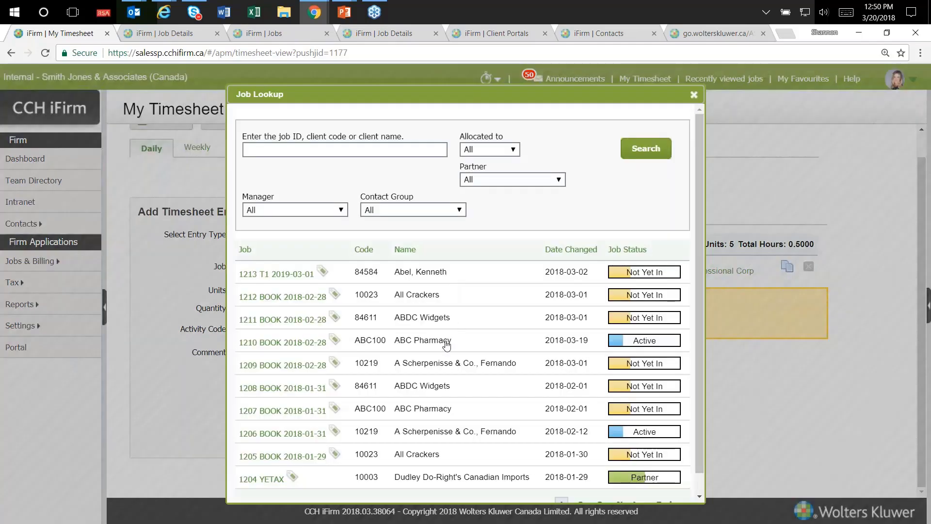
click(442, 339)
click(289, 325)
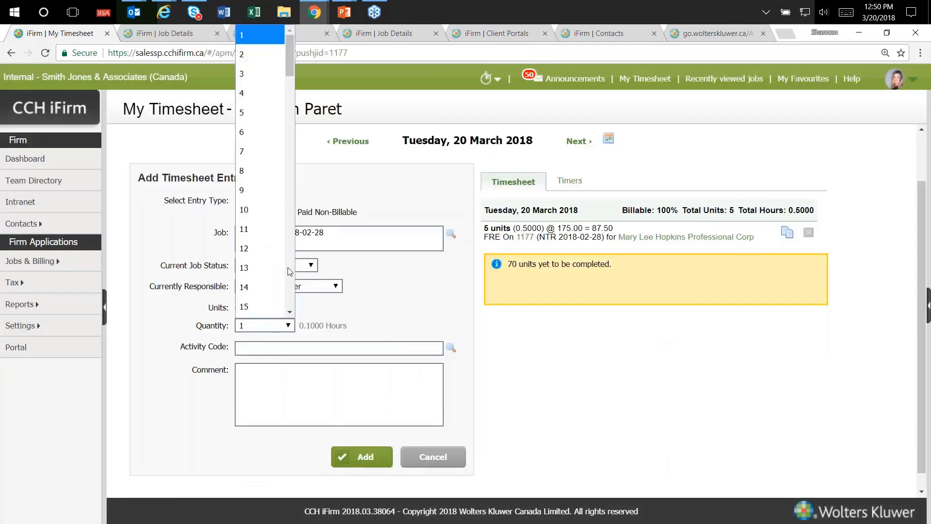
click(281, 219)
click(451, 348)
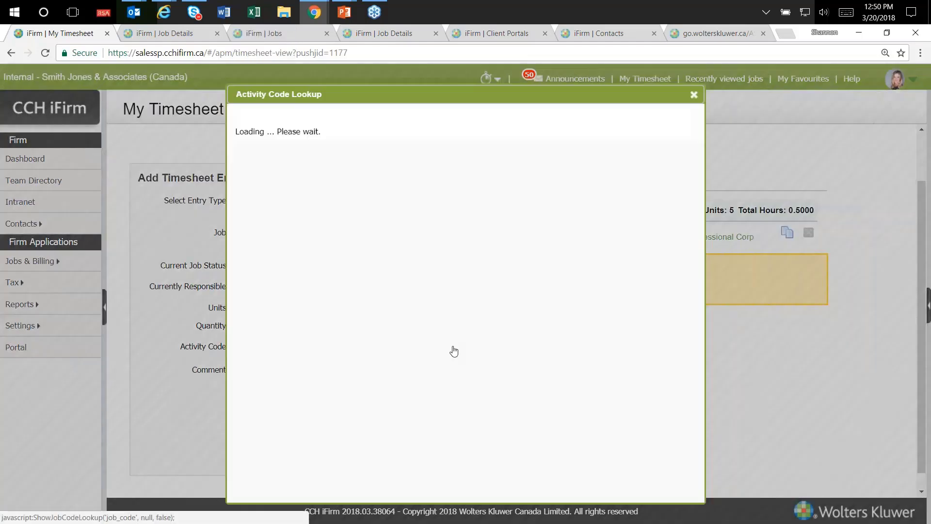
click(353, 276)
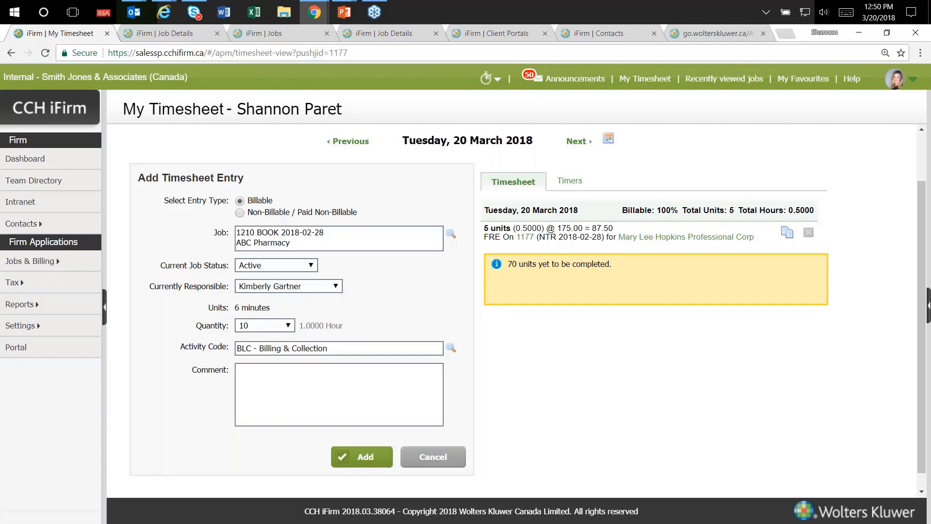
click(365, 458)
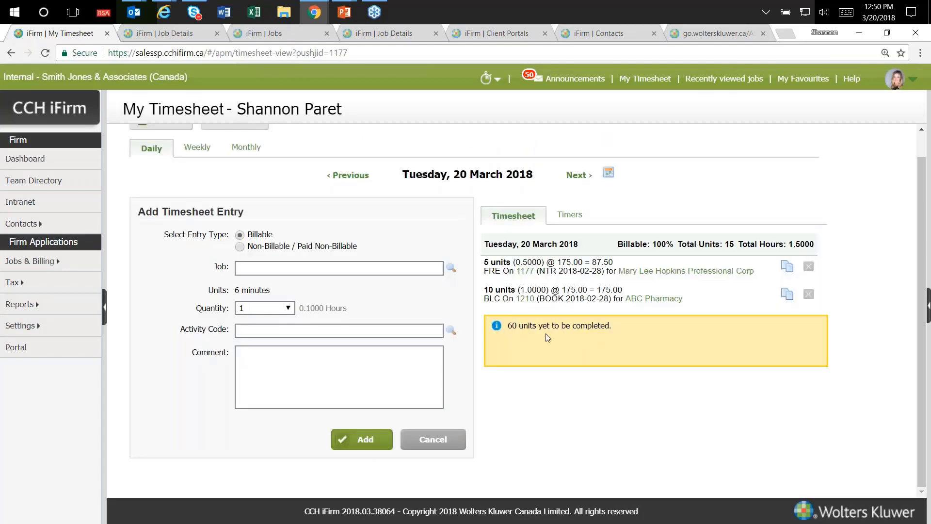
Step: Examine the units still to be completed and view the entry form for the Non-Billable / Paid Non-Billable type
drag(507, 326, 610, 325)
click(609, 326)
scroll(533, 336, up, 1)
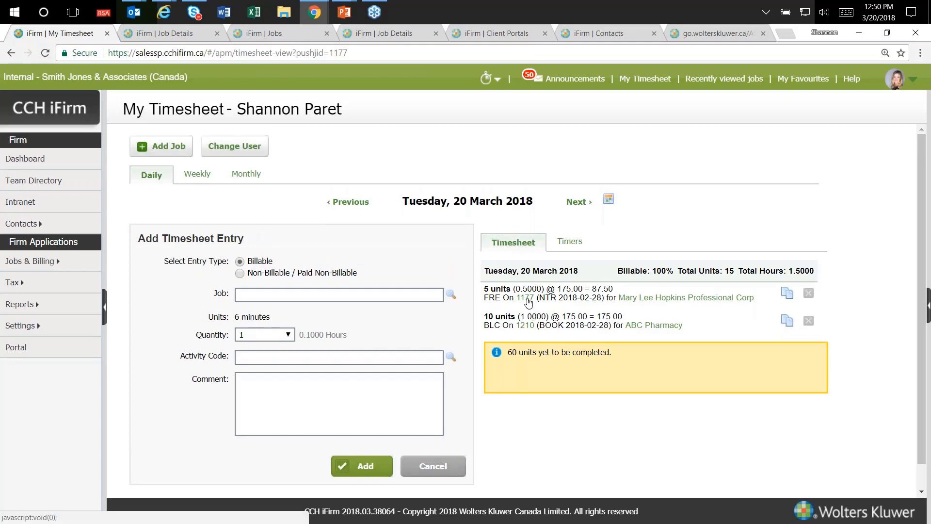
click(240, 273)
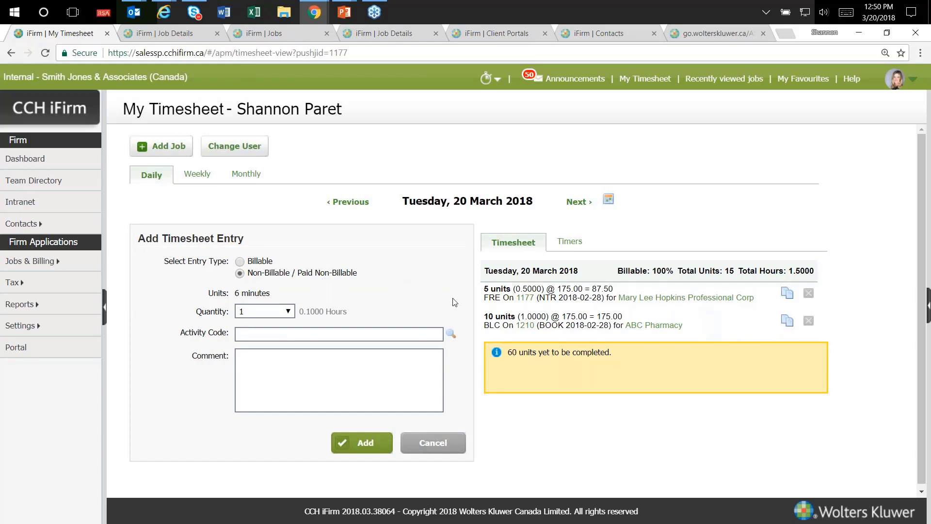
Step: Open the 1177 NTR 2018-02-28 job from its timesheet entry and create a draft invoice for it
click(530, 297)
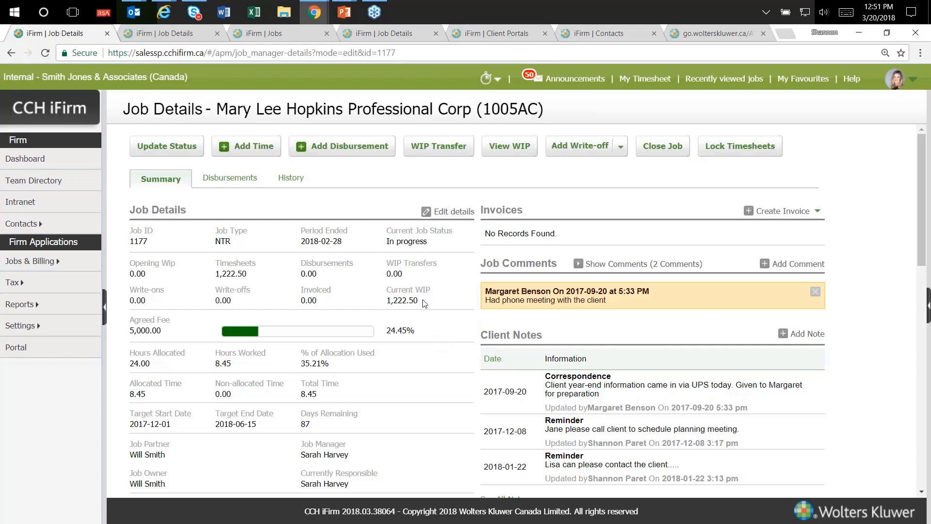
scroll(425, 304, down, 1)
scroll(425, 304, up, 1)
click(793, 219)
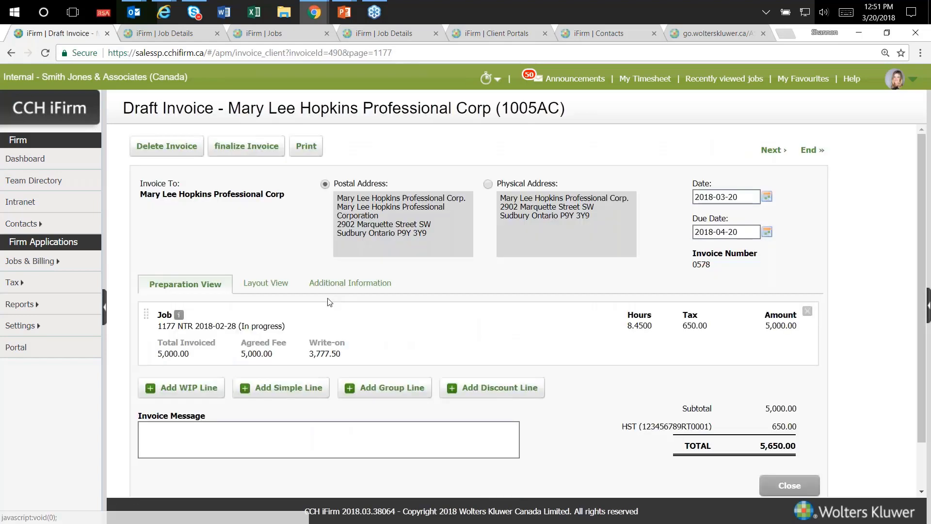
Step: Clear the hours on the invoice's NTR job line and add a blank line at the end of its description
click(401, 329)
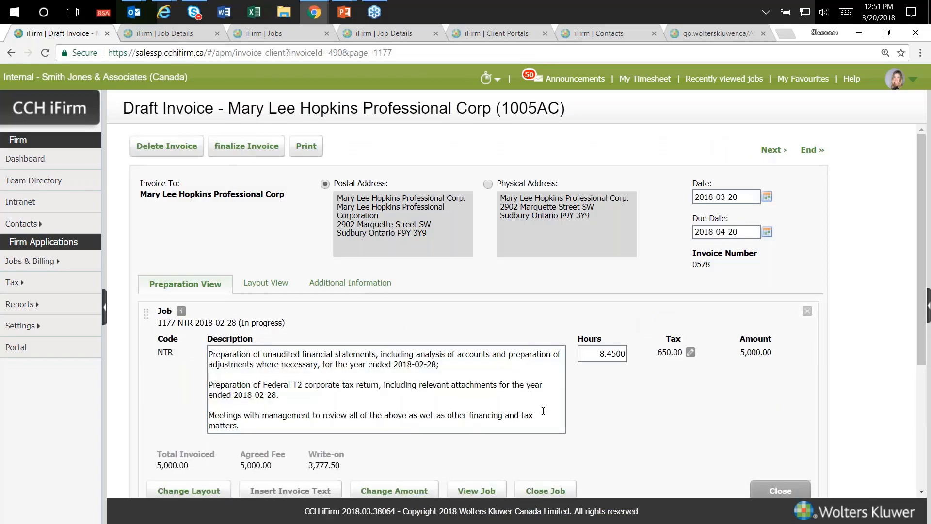
scroll(543, 410, down, 2)
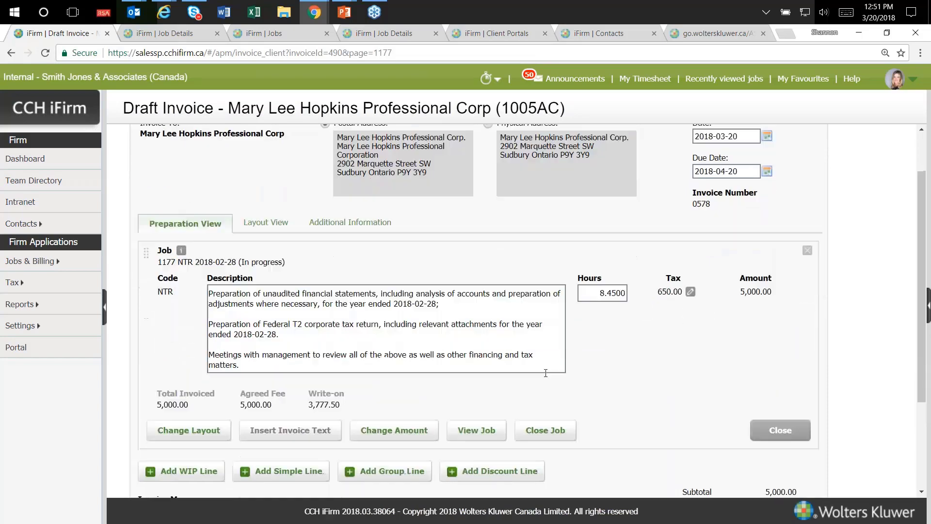
click(589, 291)
key(BackSpace)
click(258, 364)
key(Return)
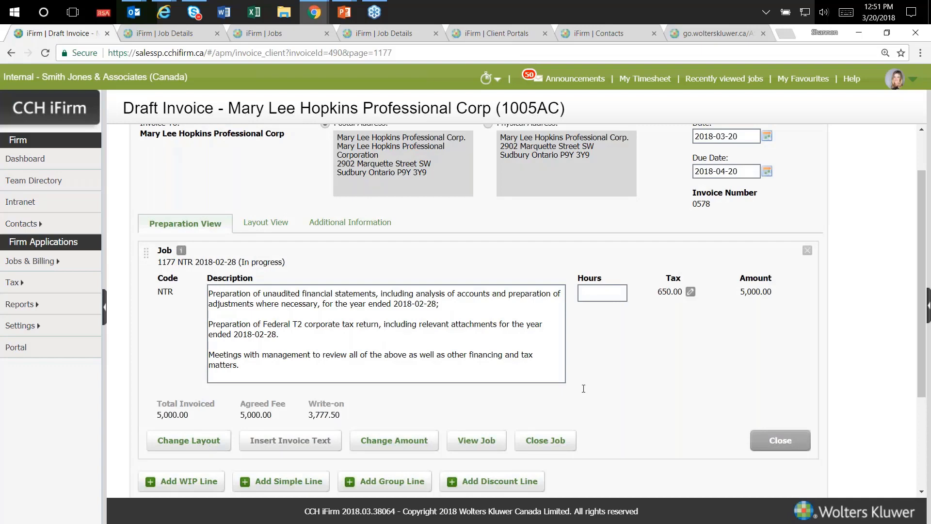
Step: Add the 282 BOOK 2015-04-24 job to the draft invoice as a WIP line with standard text, and finalize the invoice
scroll(595, 400, down, 1)
scroll(329, 426, down, 2)
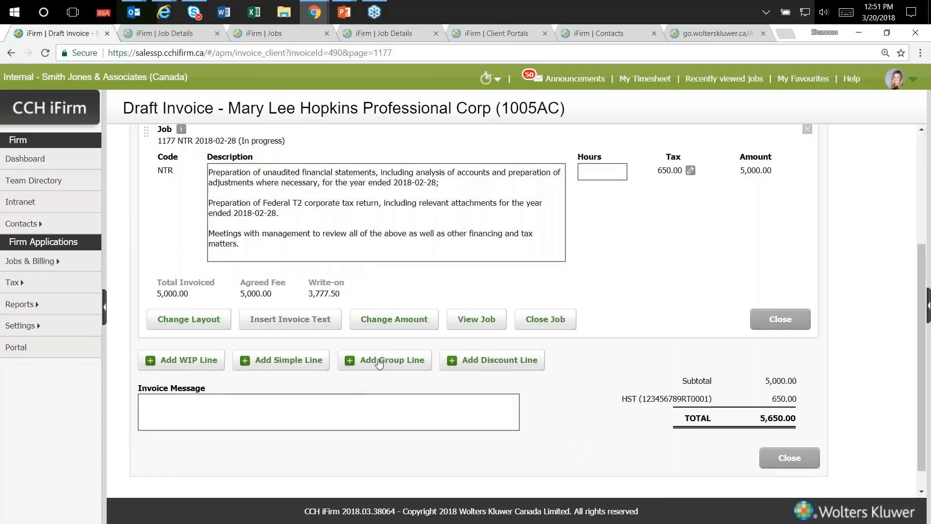
click(190, 365)
click(256, 237)
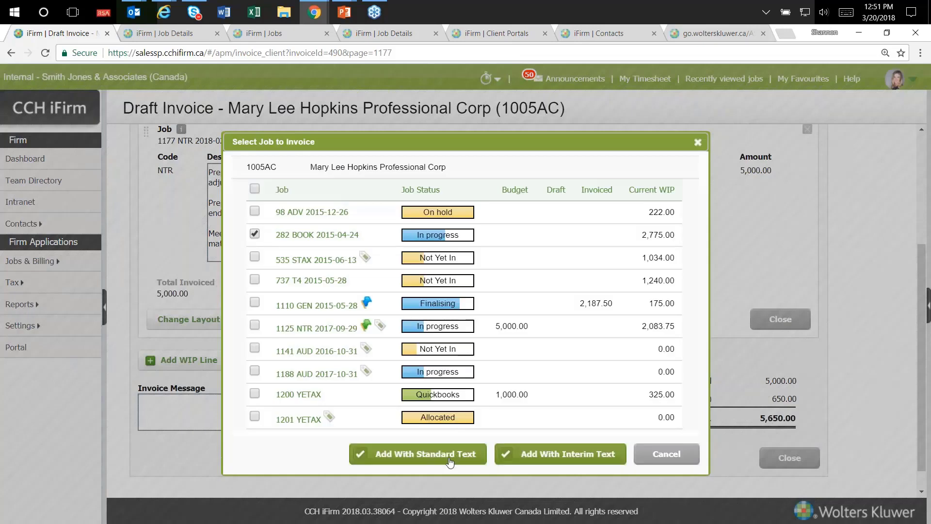
click(427, 454)
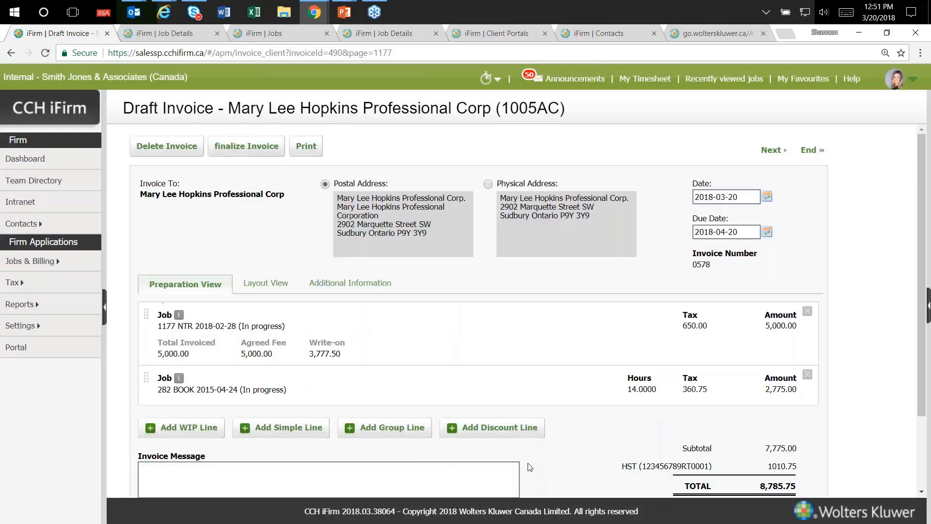
click(258, 148)
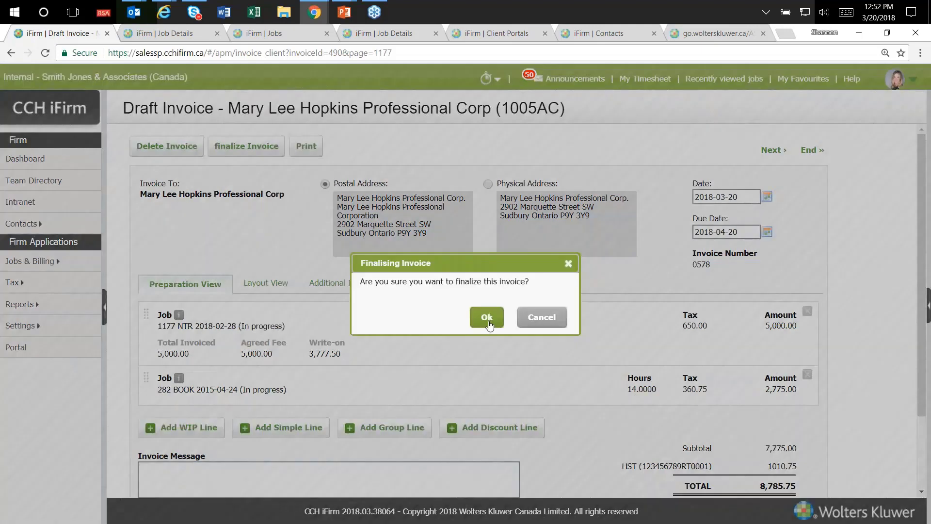
click(487, 318)
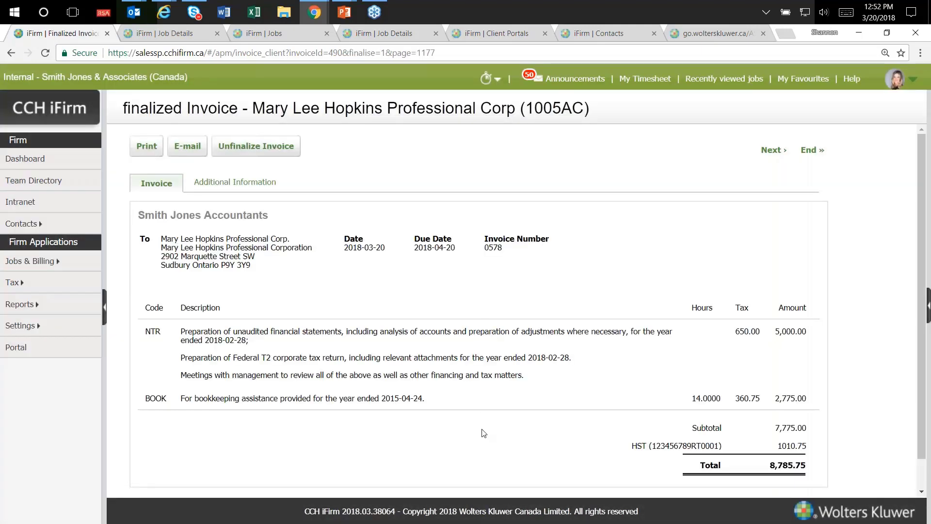
Step: Prepare an e-mail of the finalized invoice using the STANDARD INVOICE template
click(187, 147)
click(514, 279)
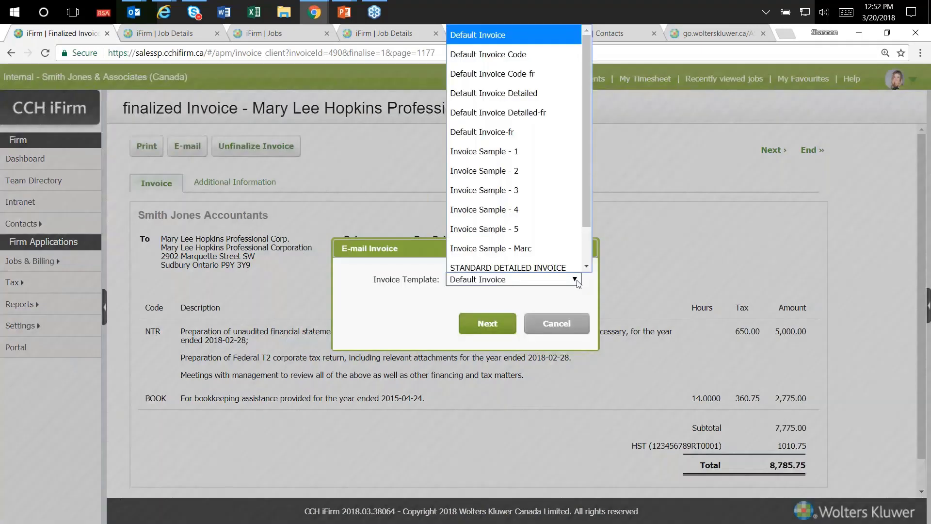
drag(587, 215, 587, 232)
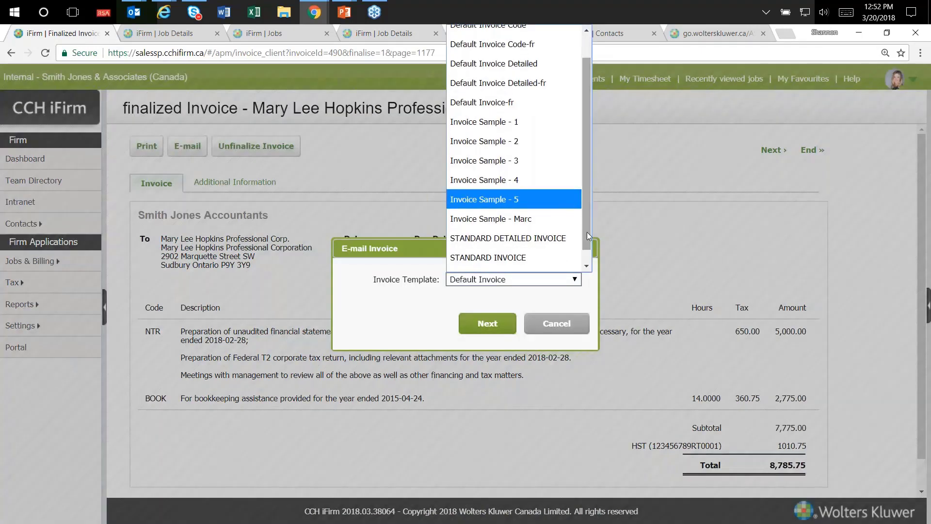
click(545, 256)
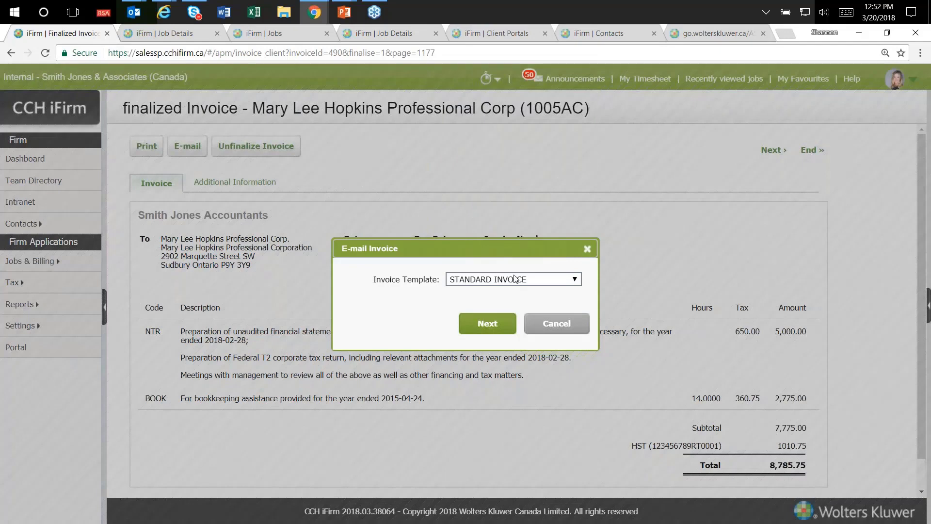
click(494, 329)
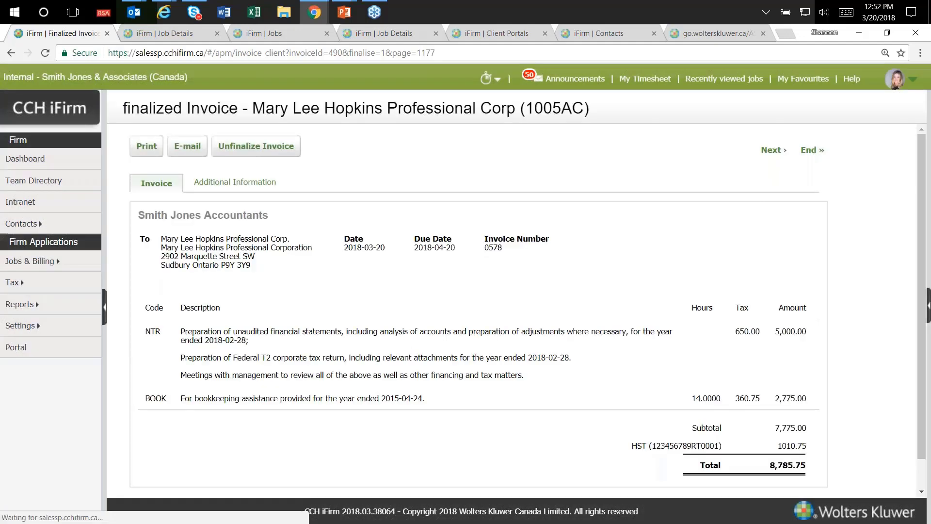
click(754, 482)
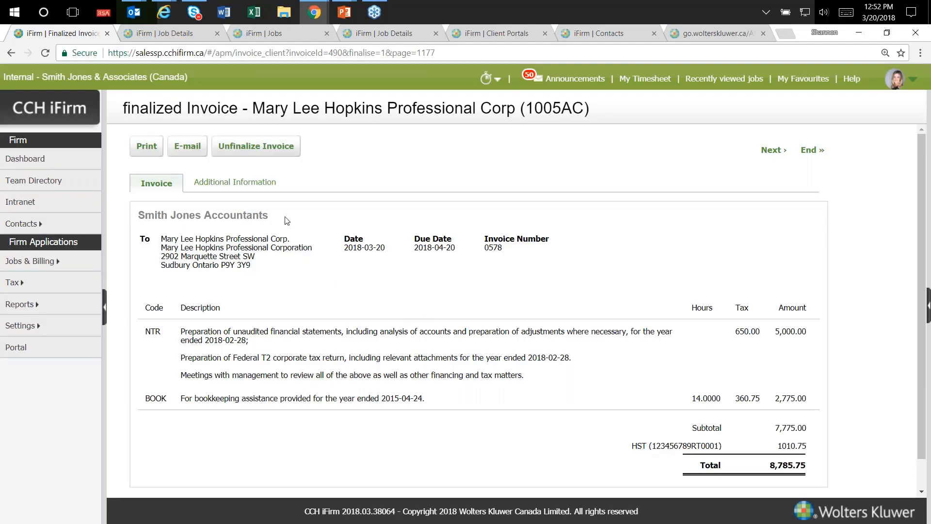
Step: Return to the invoiced NTR job's details and view its WIP transfer options without transferring anything
click(261, 187)
click(497, 260)
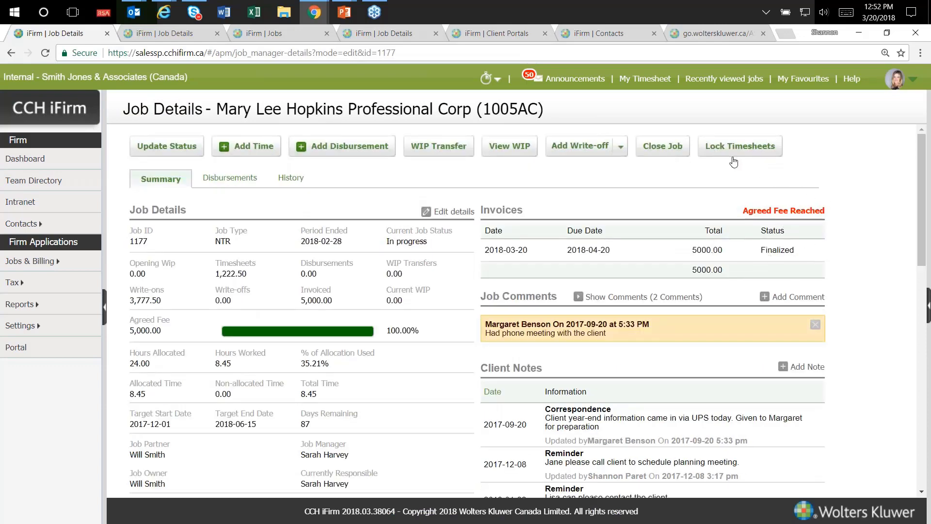
click(438, 158)
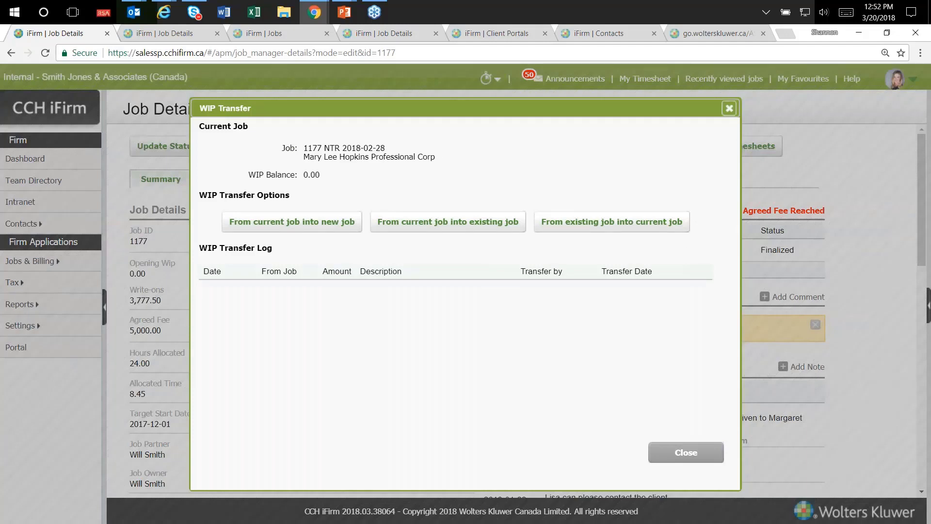
click(729, 108)
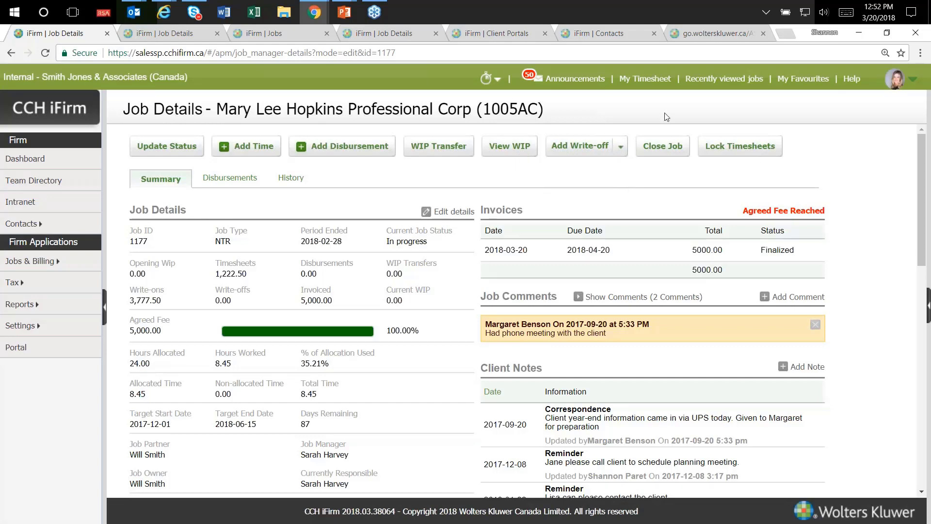
Step: Switch to the client portals and open the 2018 folder in ABC Pharmacy's portal documents
click(495, 34)
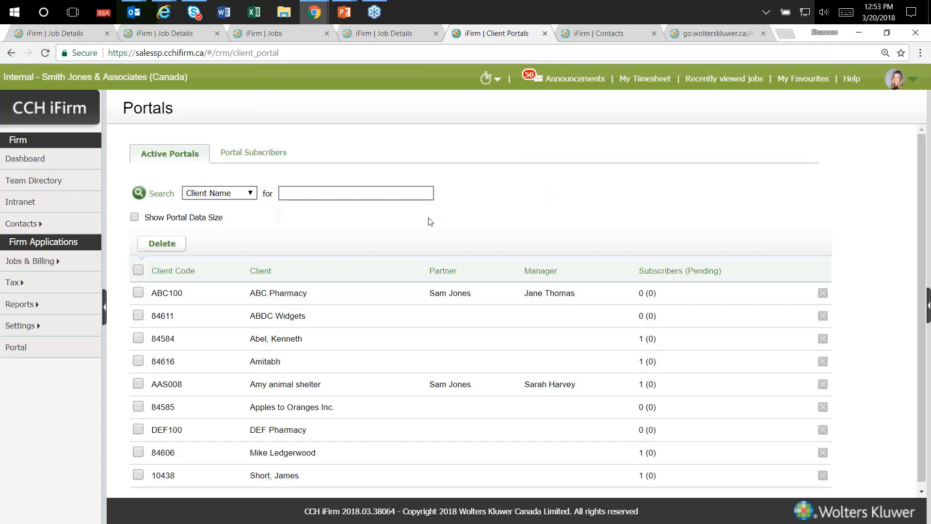
click(286, 294)
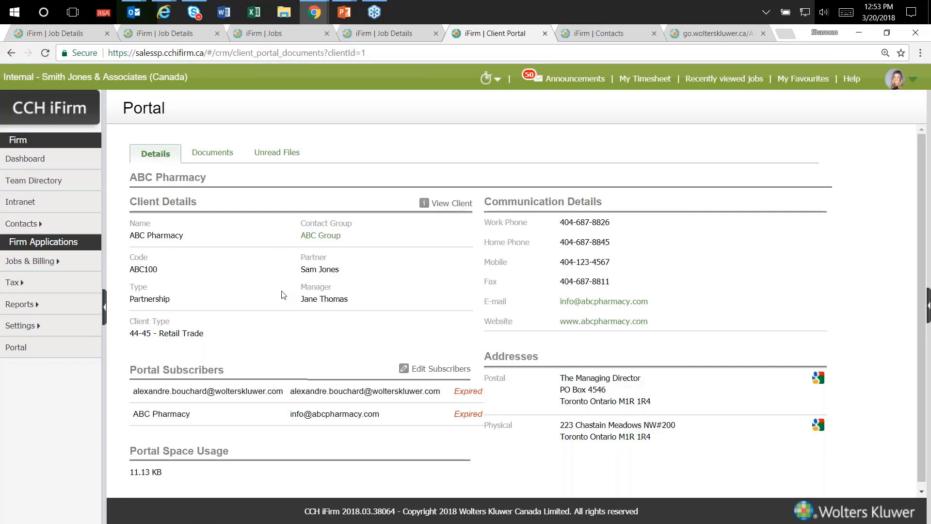
click(220, 160)
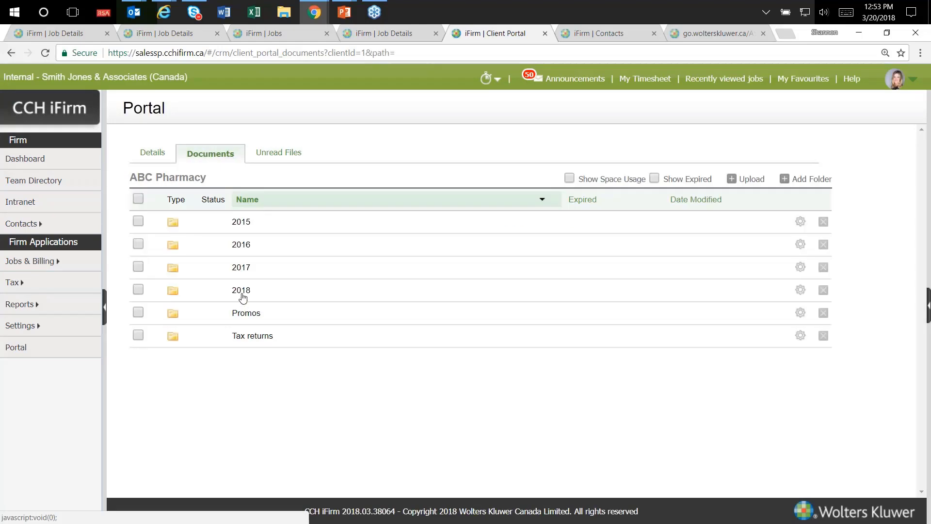
click(241, 293)
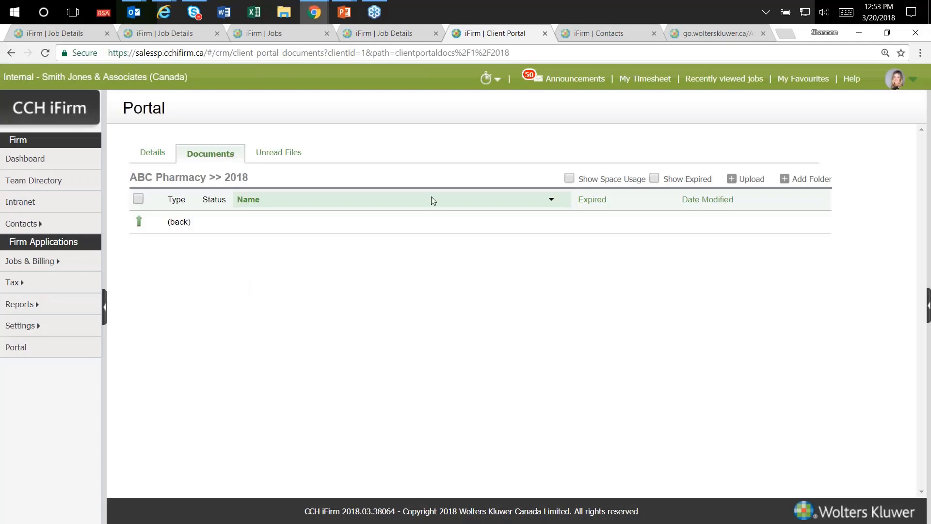
Step: Upload ABC Company Engagement Letter.pdf and ABC Company Tax Return - Copy.pdf to ABC Pharmacy's 2018 portal folder
click(751, 180)
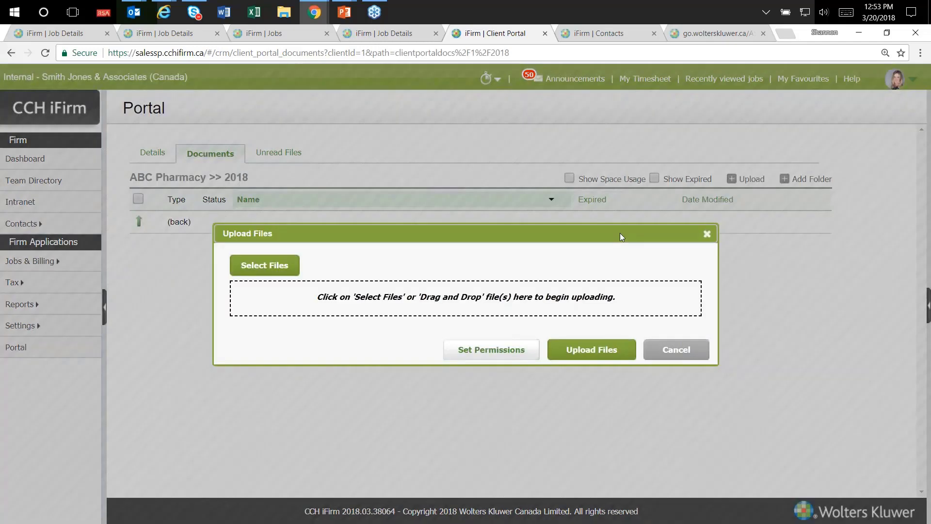
click(264, 266)
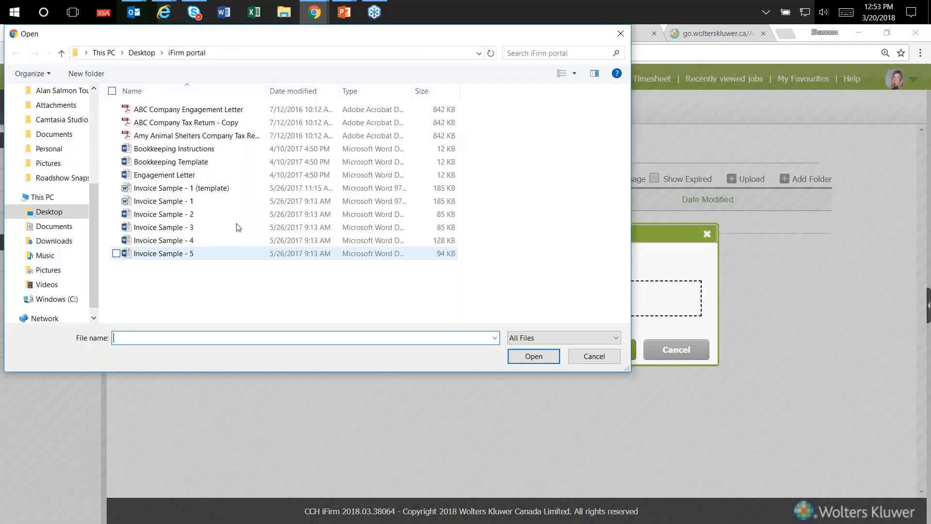
click(117, 109)
click(116, 123)
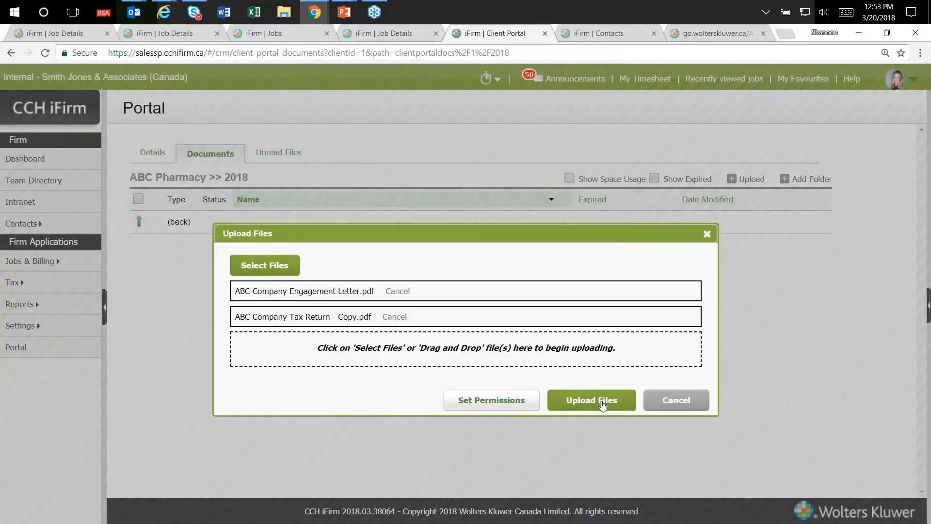
click(602, 405)
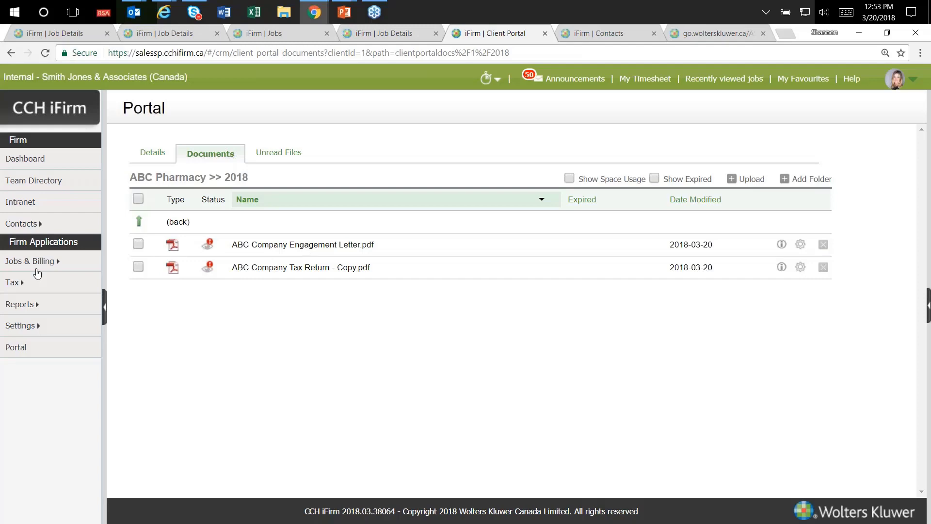
Step: Switch to Outlook to view the New File(s) Posted e-mail for ABC Pharmacy, and return to the portal's main document folders
key(alt+Tab)
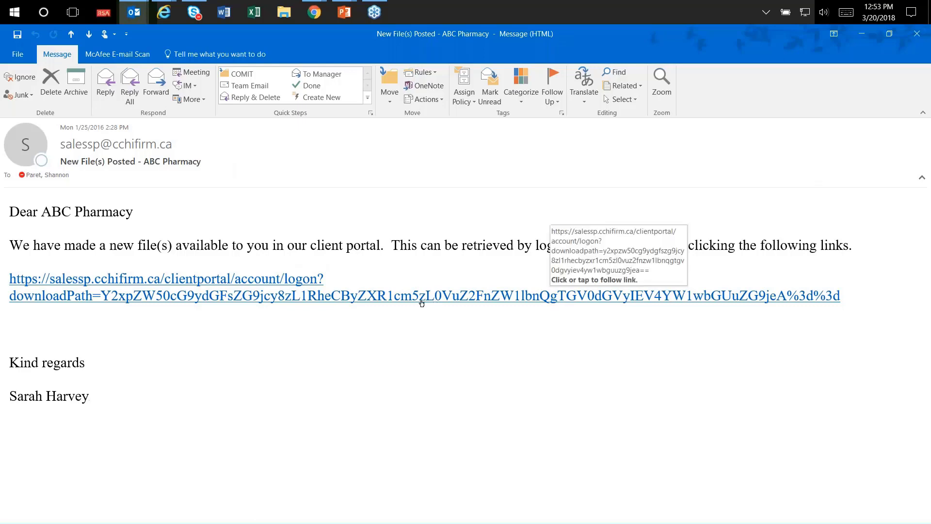
click(859, 34)
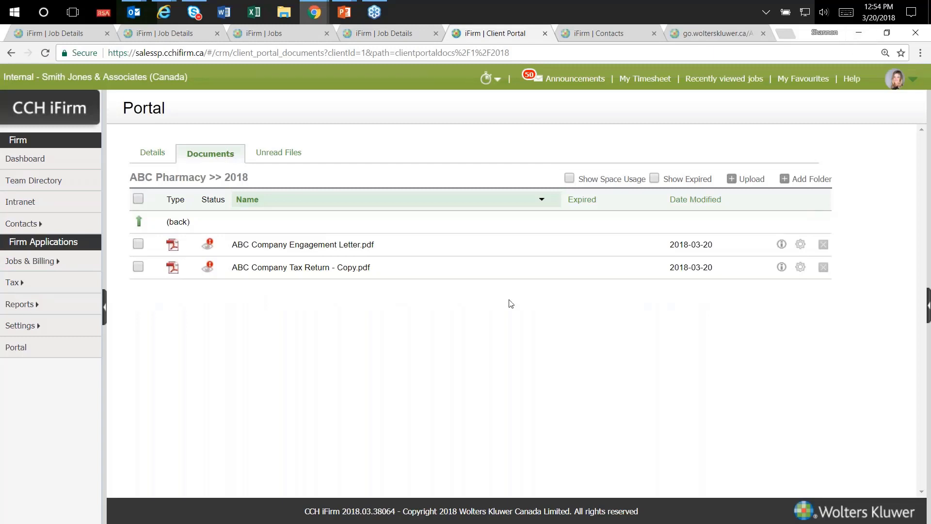
click(152, 154)
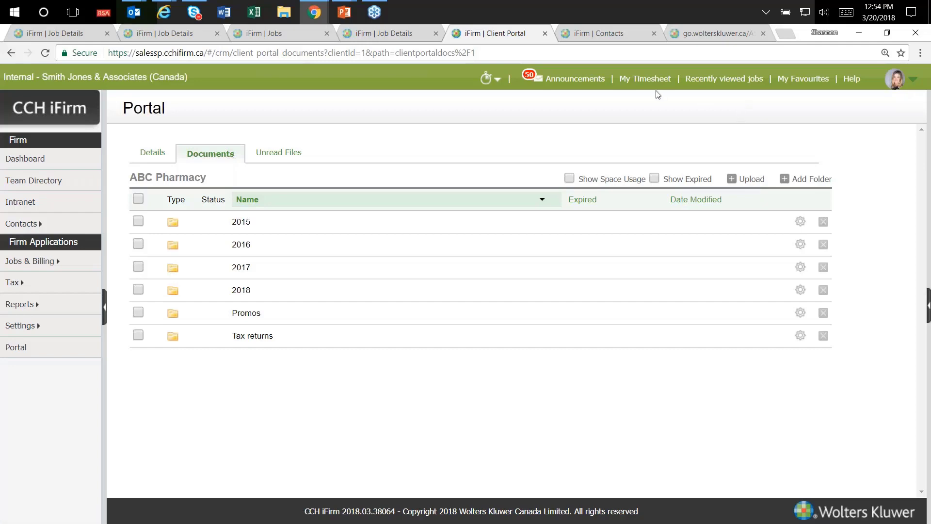
Step: Switch to the contacts list, look through it, and open ABC Pharmacy's contact details to view the summary
click(612, 36)
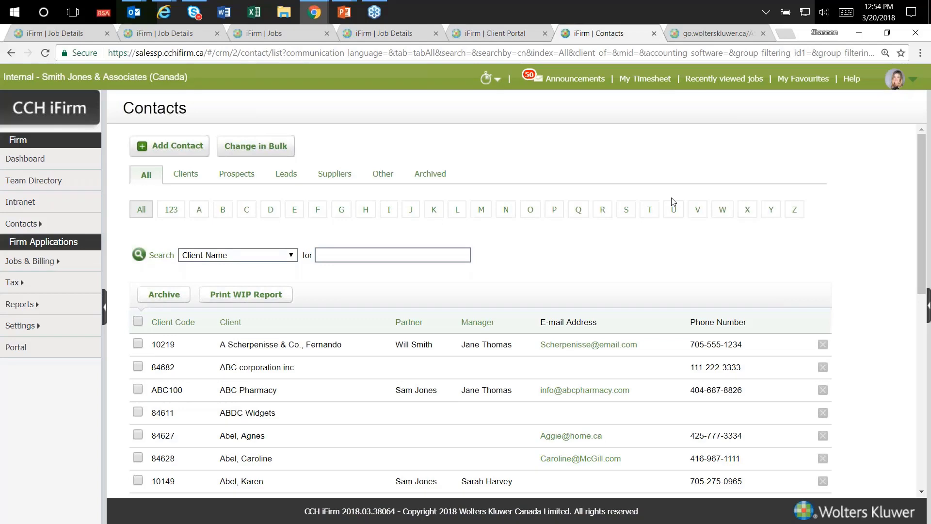
scroll(432, 178, down, 1)
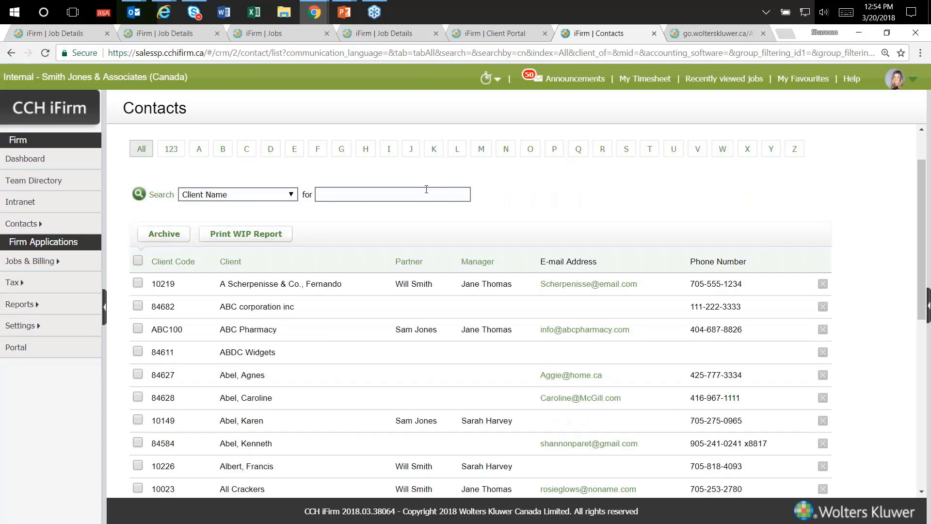
scroll(426, 189, up, 1)
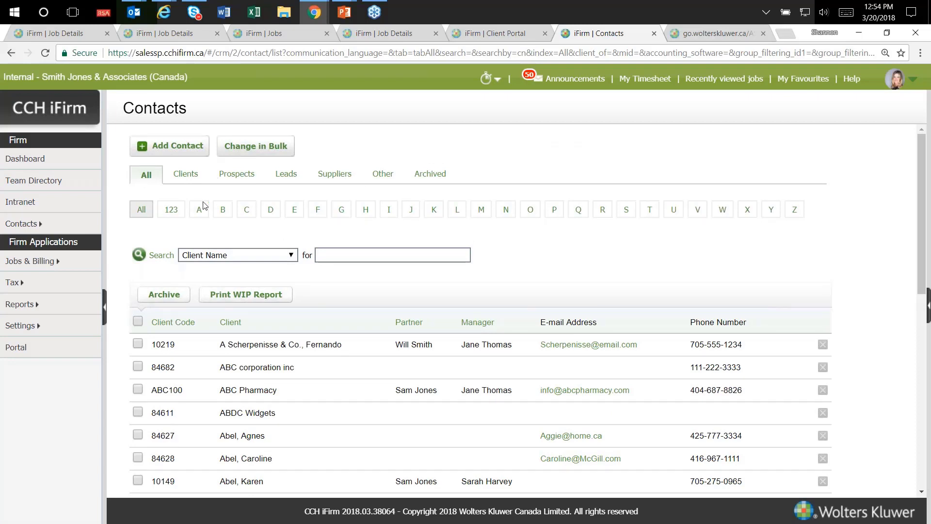
click(244, 396)
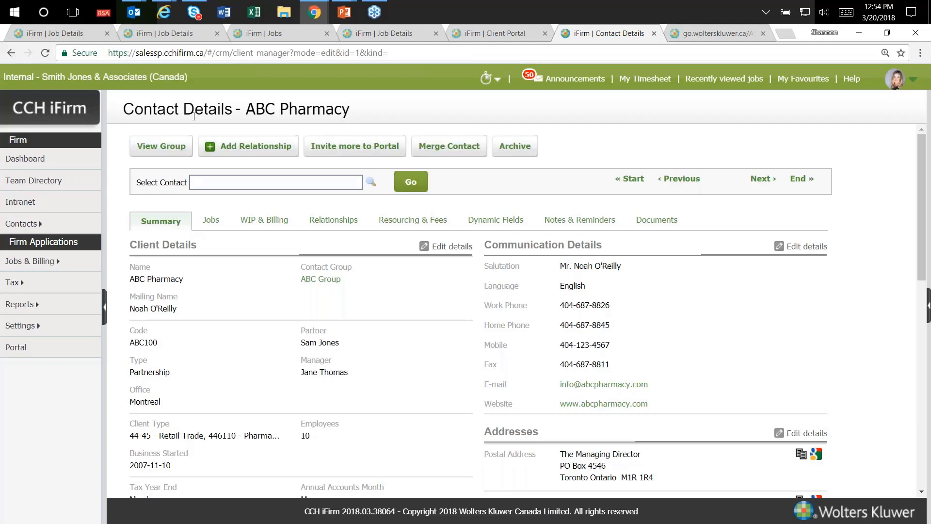
scroll(169, 166, down, 1)
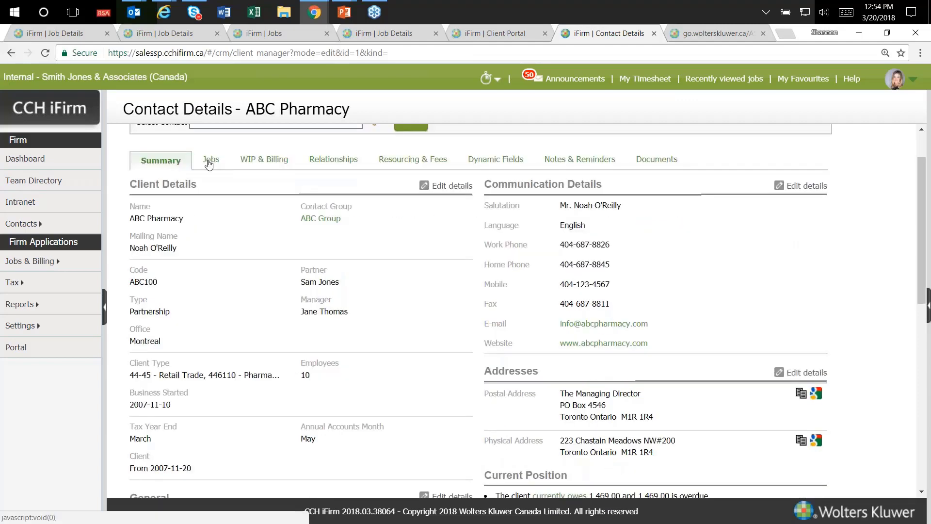
Step: Show ABC Pharmacy's jobs and open the details of the PR 2017-12-01 job
click(209, 164)
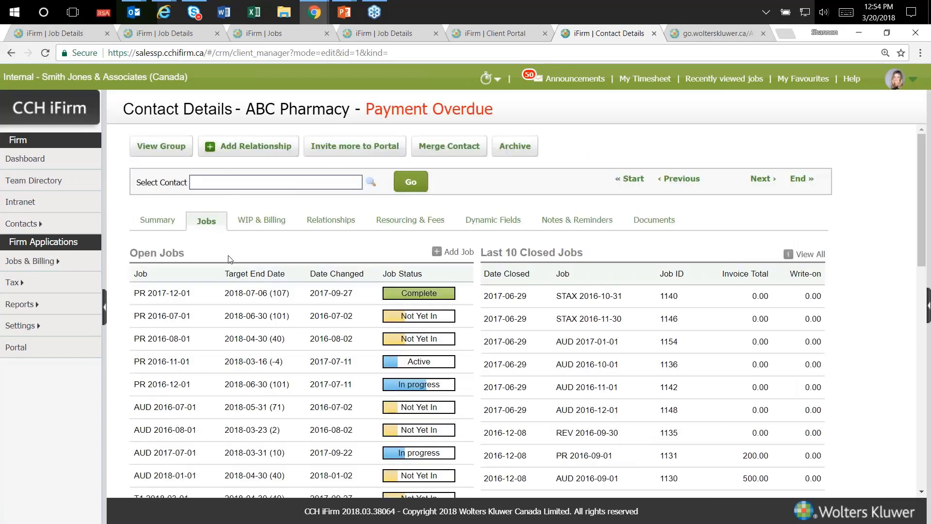
click(170, 294)
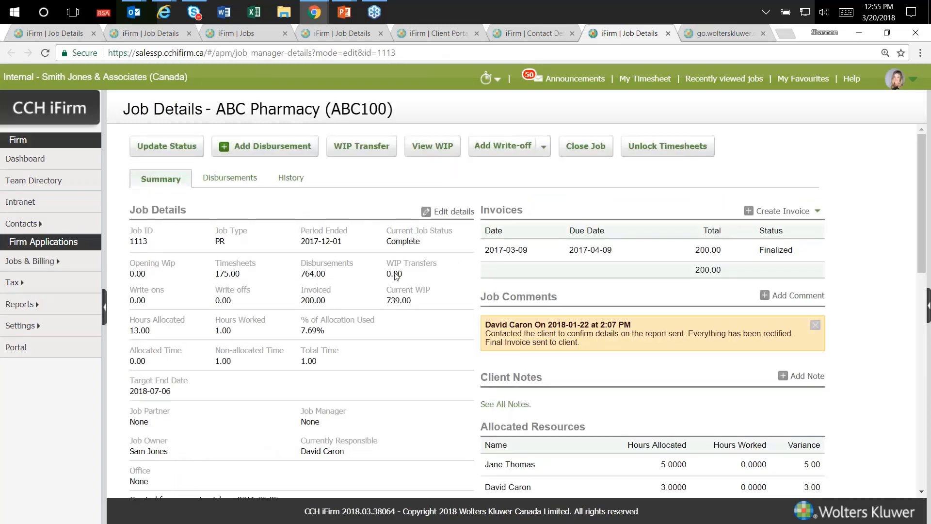
click(325, 454)
Step: Return to ABC Pharmacy's contact details and look through its open and recurring jobs
click(544, 34)
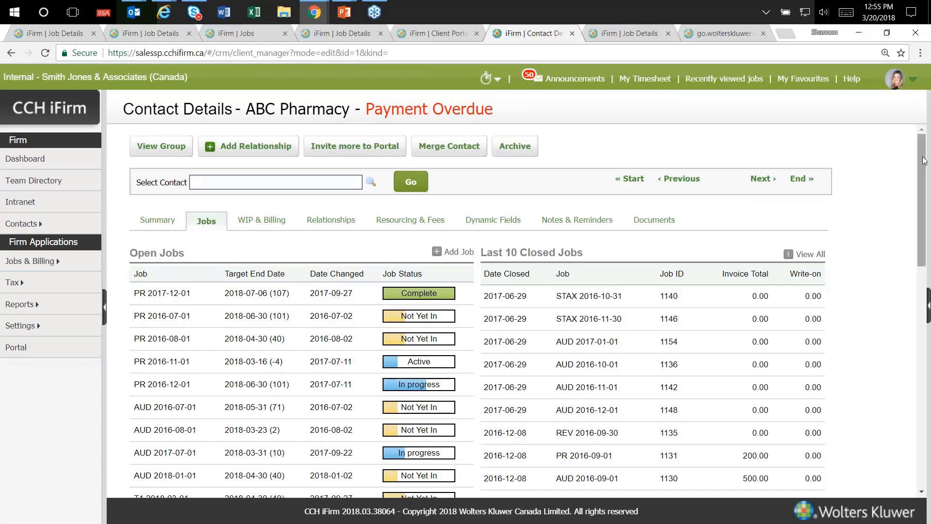
drag(924, 160, 924, 380)
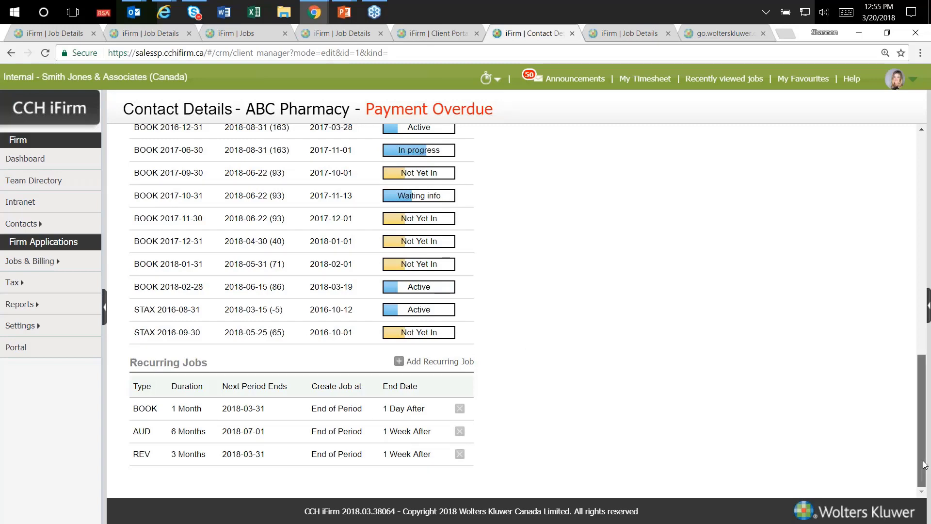
drag(920, 462, 928, 243)
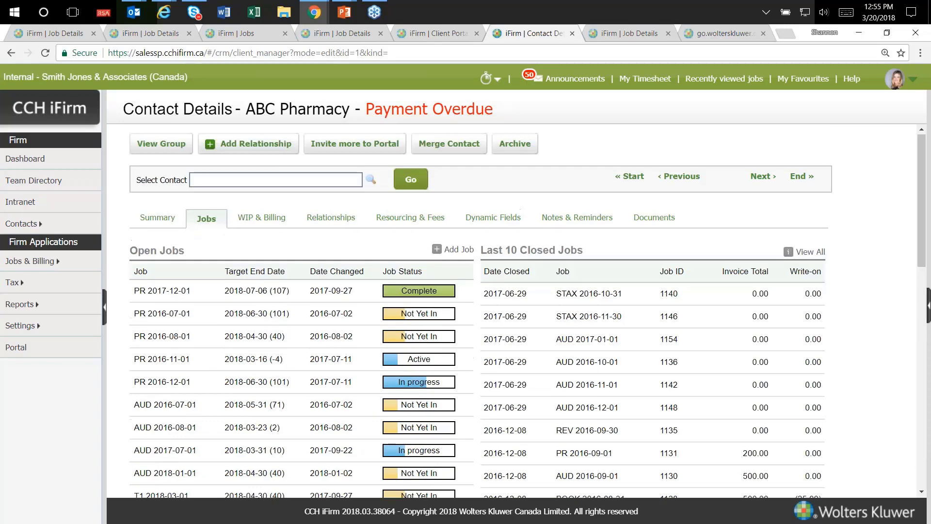
Step: Open ABC Pharmacy's notes and reminders and read through the contact notes
click(259, 222)
click(340, 222)
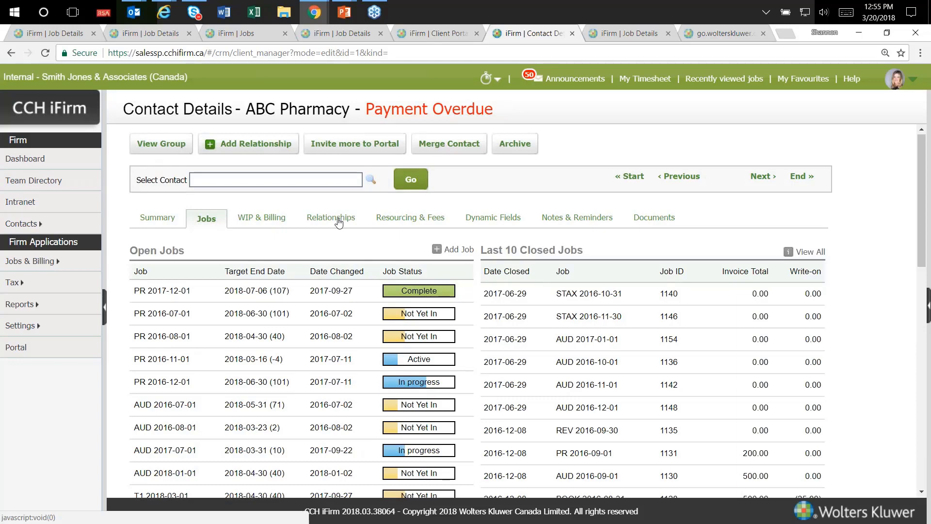
click(570, 222)
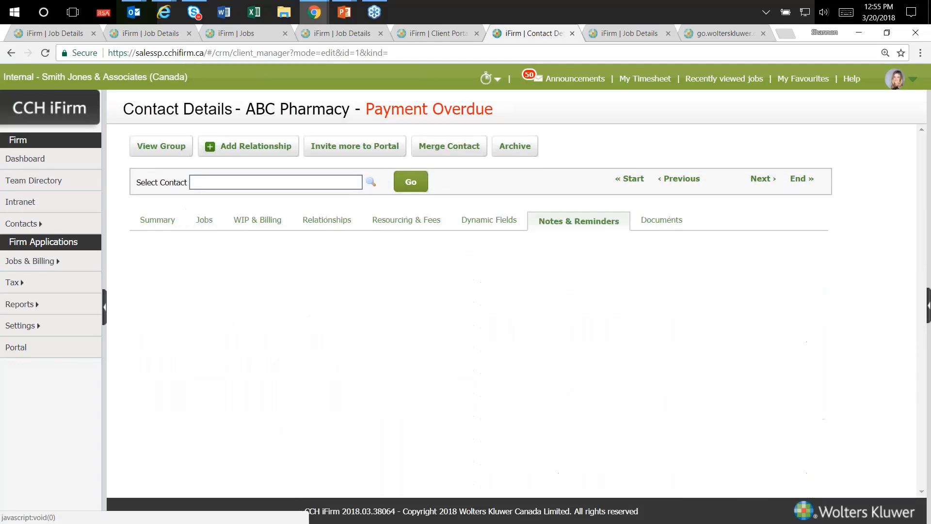
scroll(546, 394, down, 2)
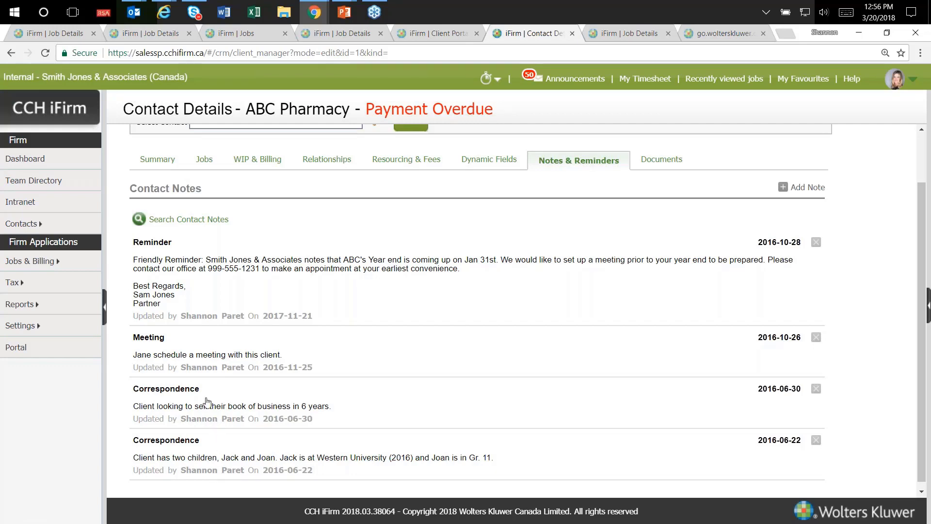
click(163, 246)
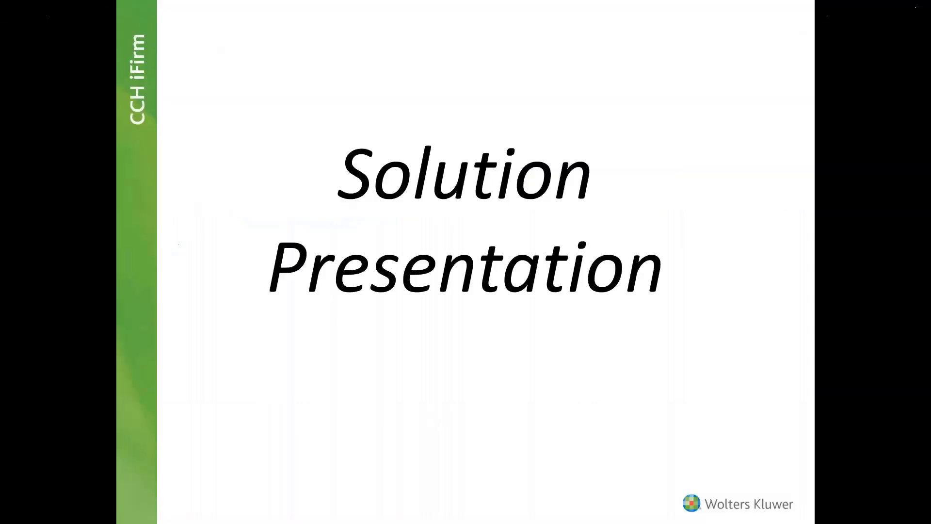
click(178, 450)
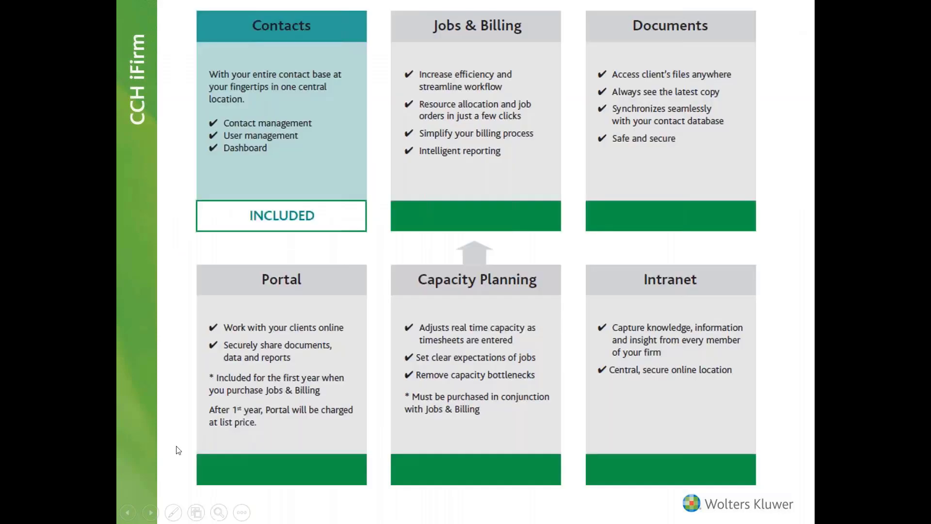